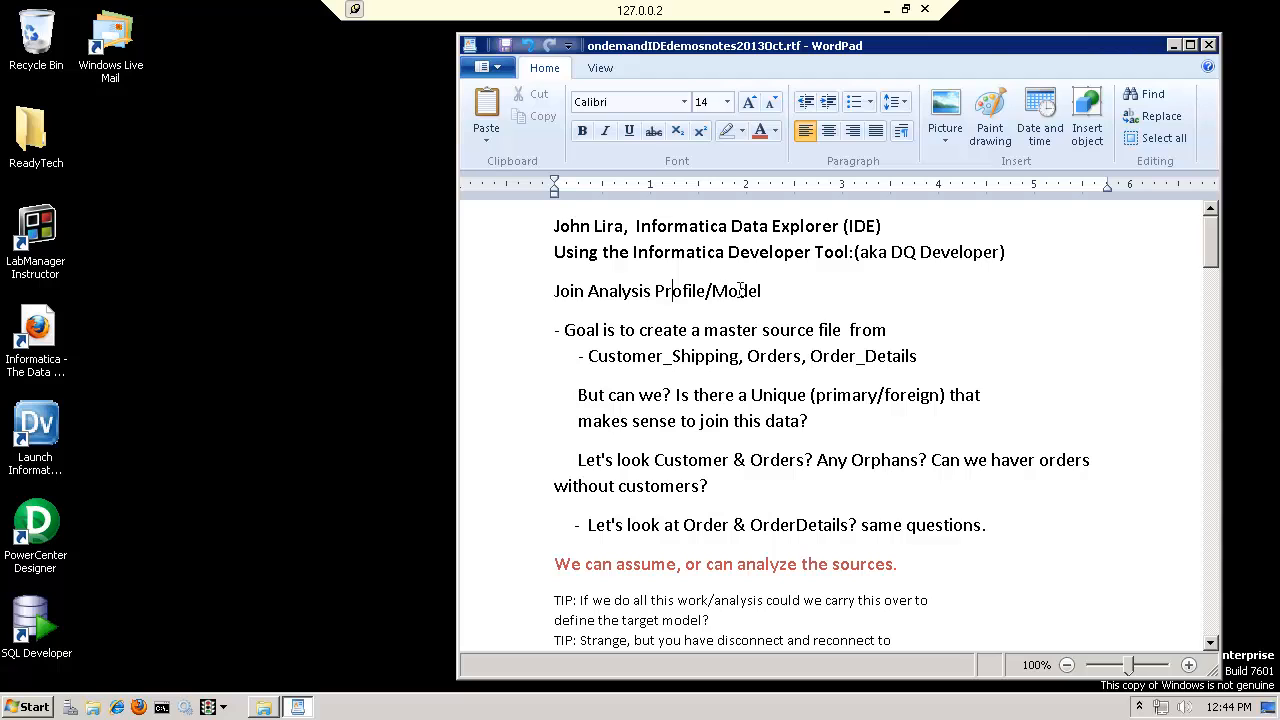
# Highlight the master source file goal in the join analysis notes and launch Informatica Developer
pyautogui.moveTo(566, 330); pyautogui.dragTo(700, 486)
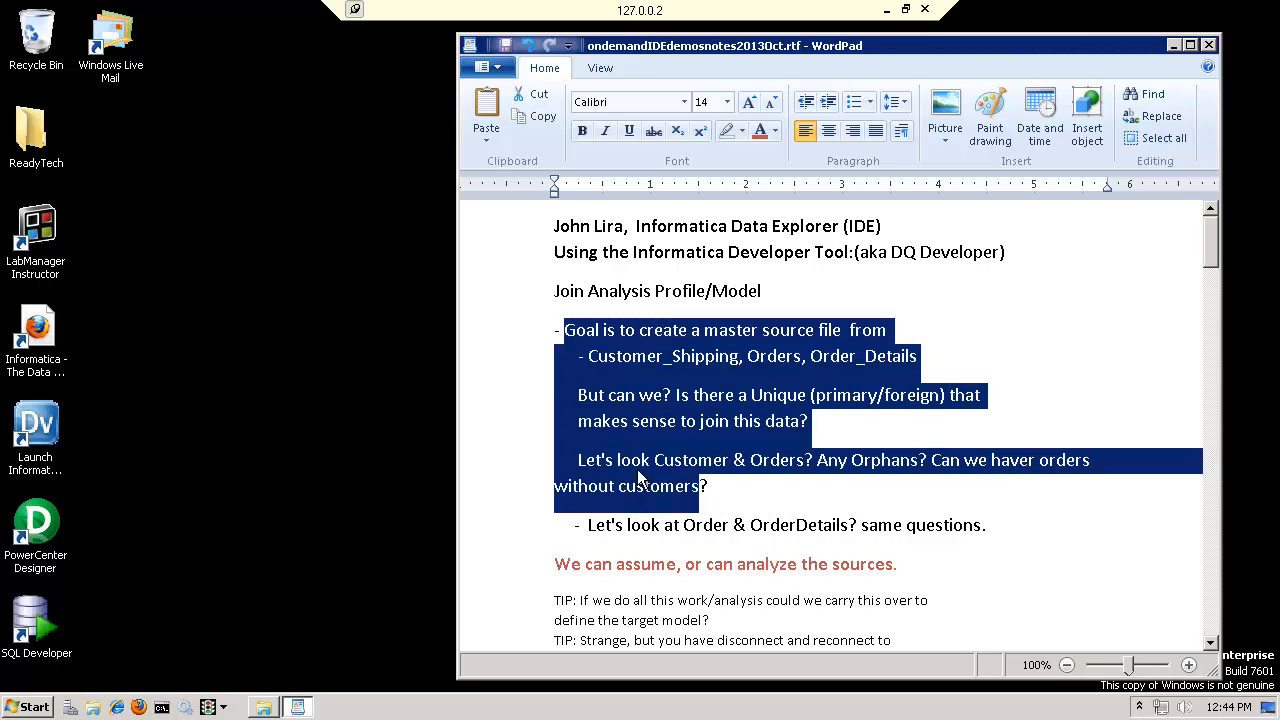
pyautogui.click(648, 330)
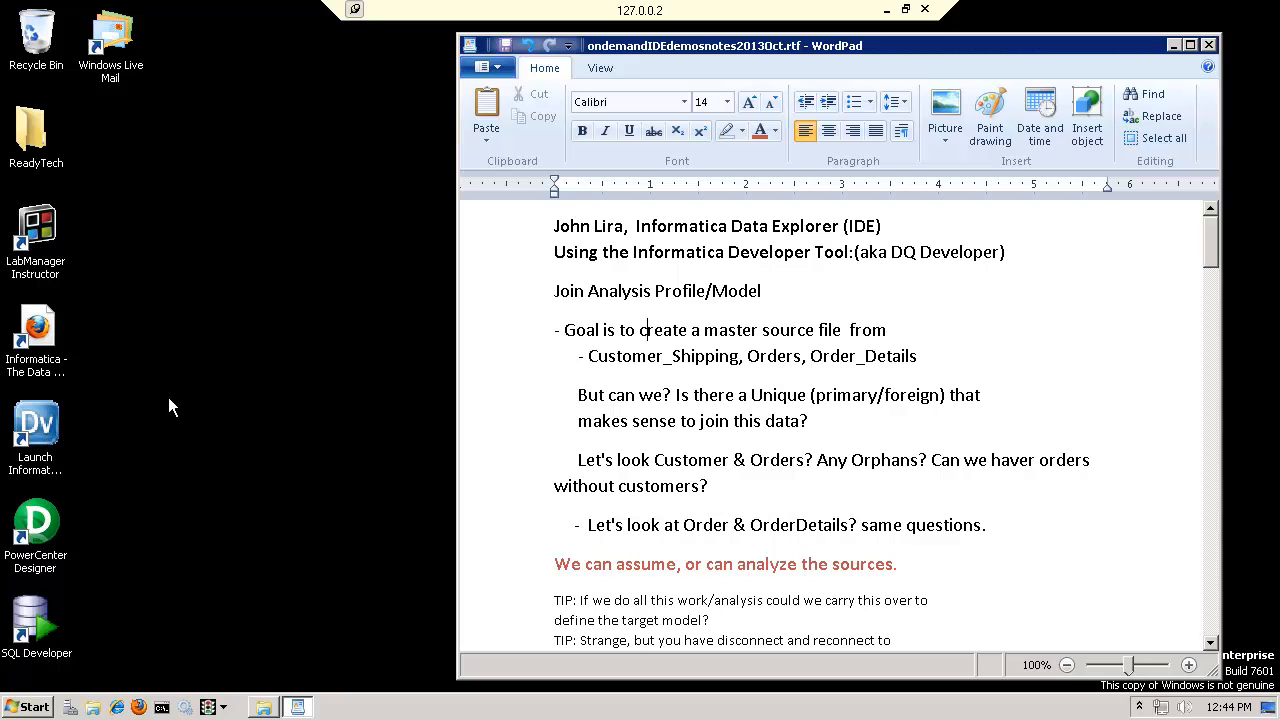
pyautogui.doubleClick(38, 425)
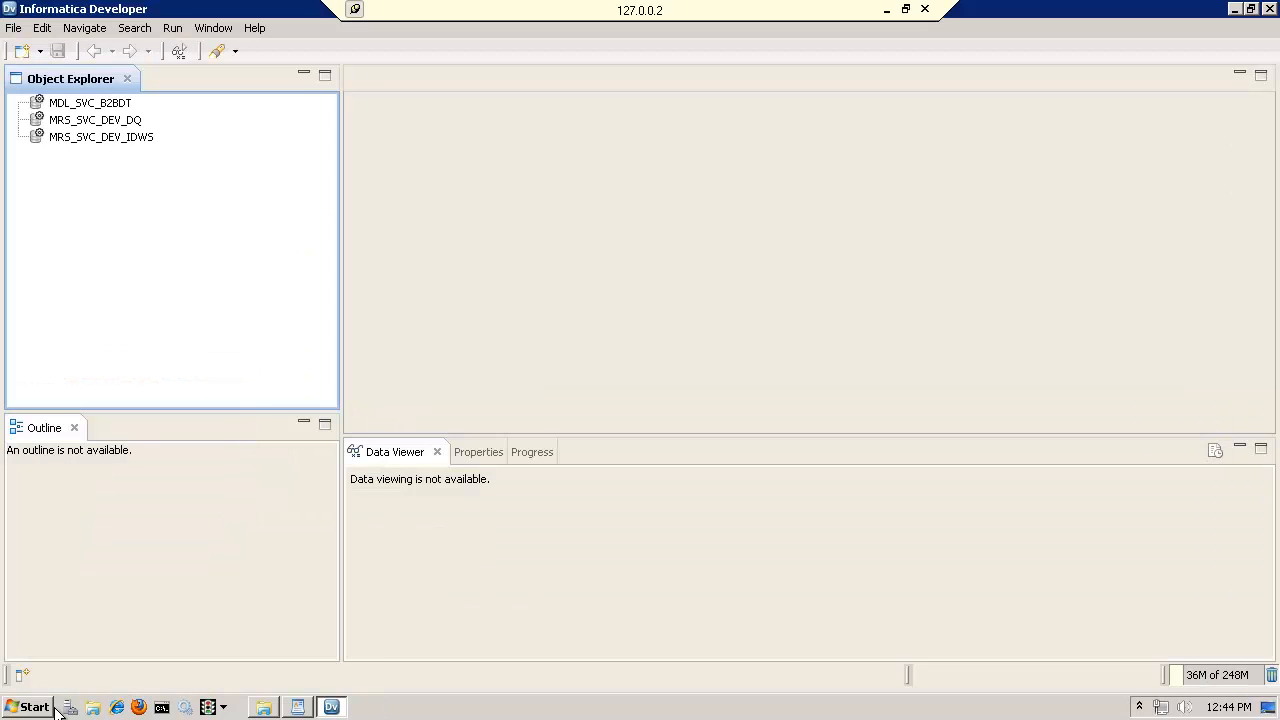
# Look up the Developer Client folder within the Informatica 9.5.1 client programs installed on the machine
pyautogui.click(36, 708)
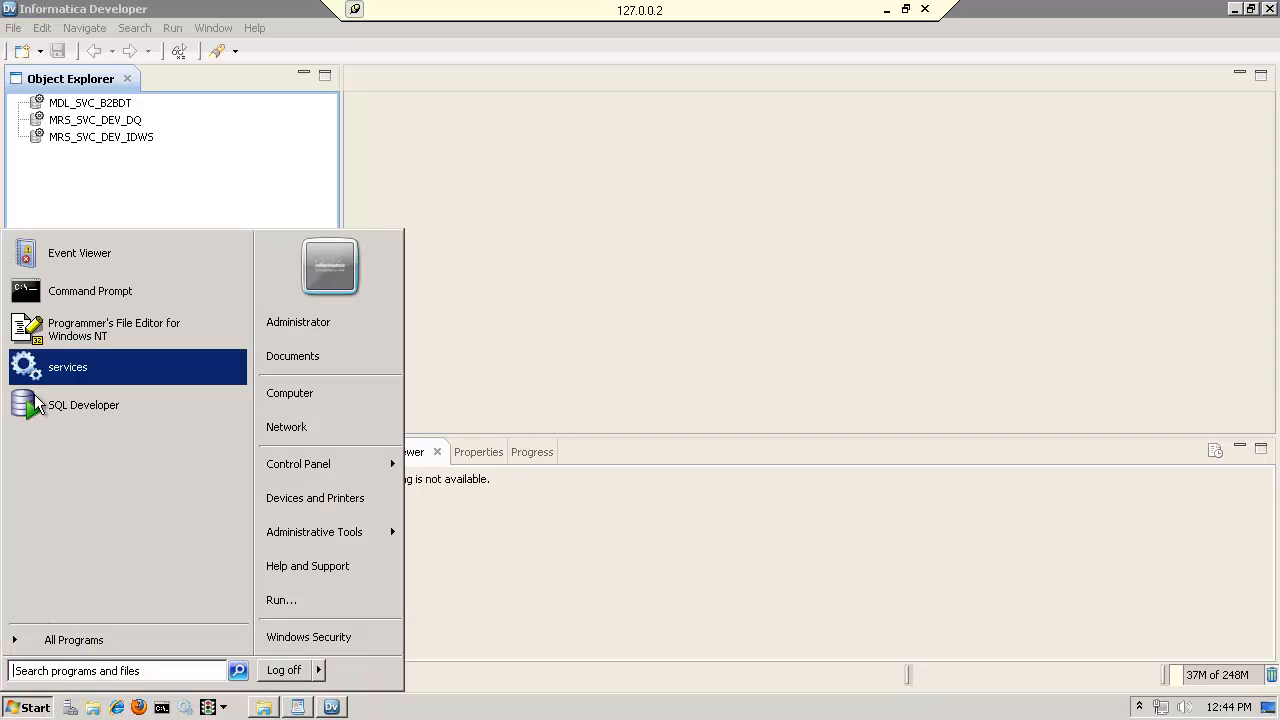
pyautogui.click(27, 641)
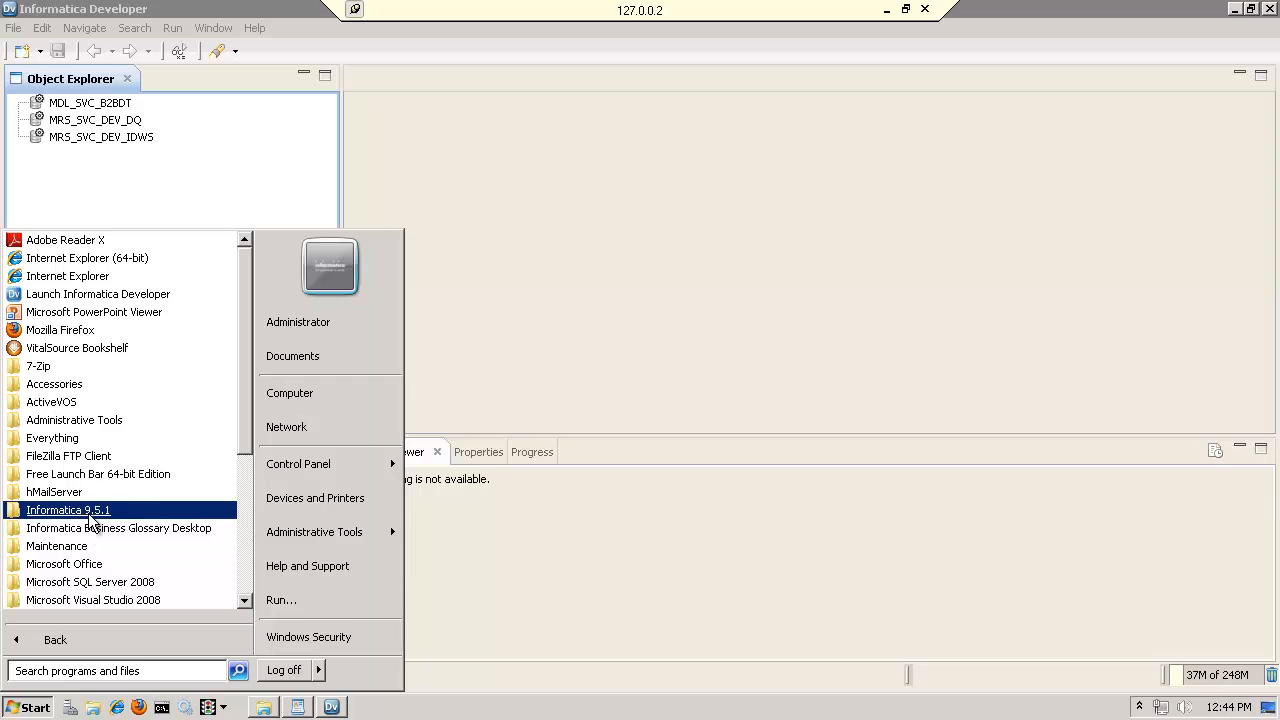
pyautogui.click(88, 512)
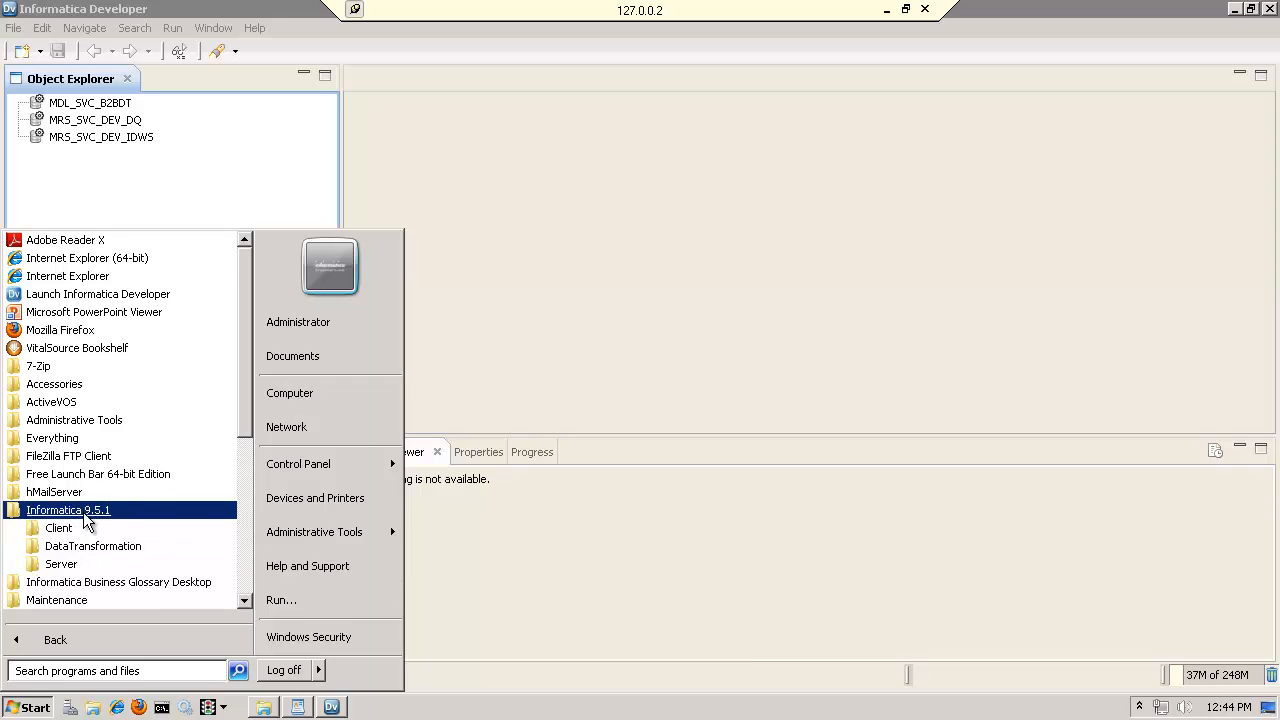
pyautogui.click(72, 530)
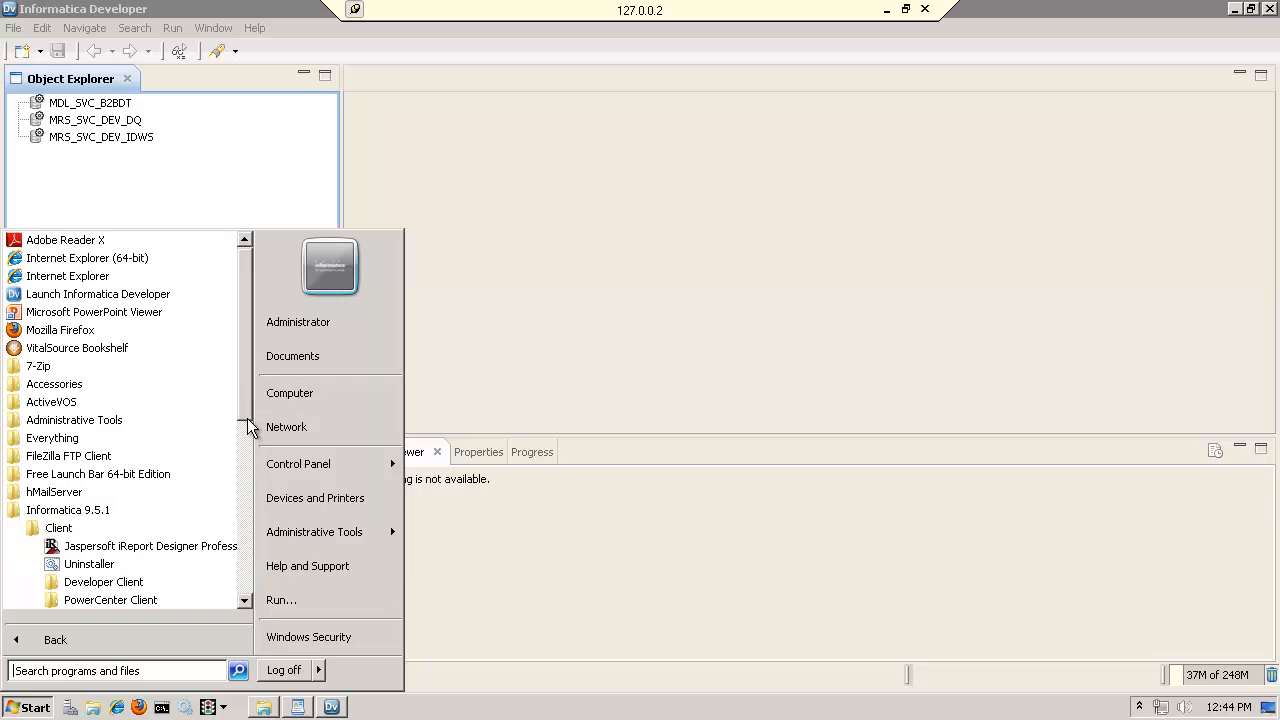
pyautogui.scroll(-1, 247, 429)
pyautogui.scroll(-1, 247, 429)
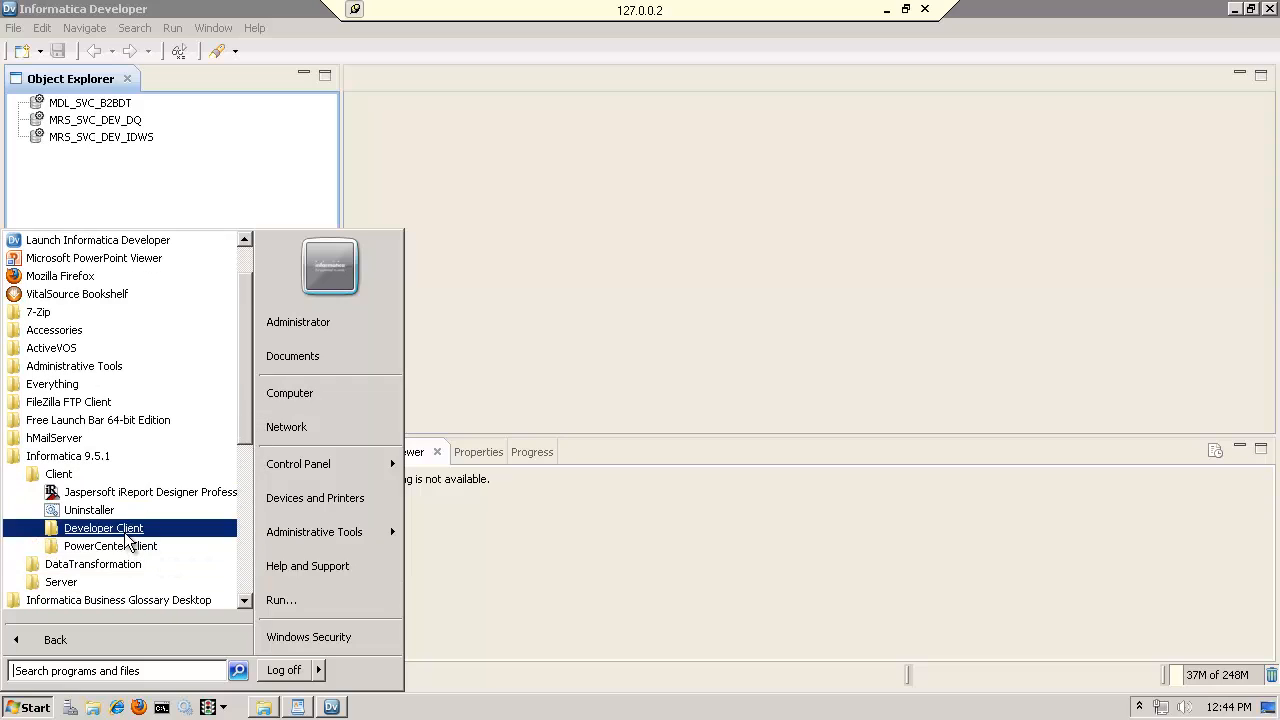
pyautogui.click(124, 529)
pyautogui.click(535, 165)
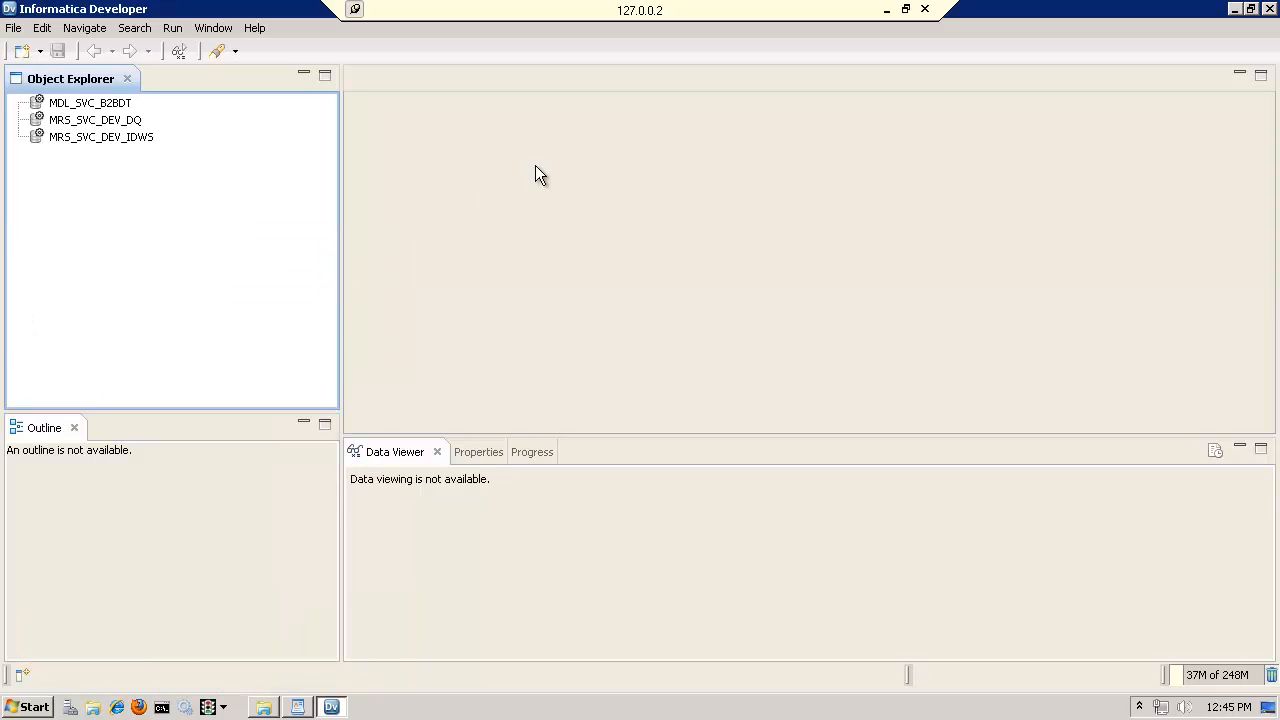
# Connect to the MRS_SVC_DEV_DQ repository, entering the account password for the domain
pyautogui.click(128, 124)
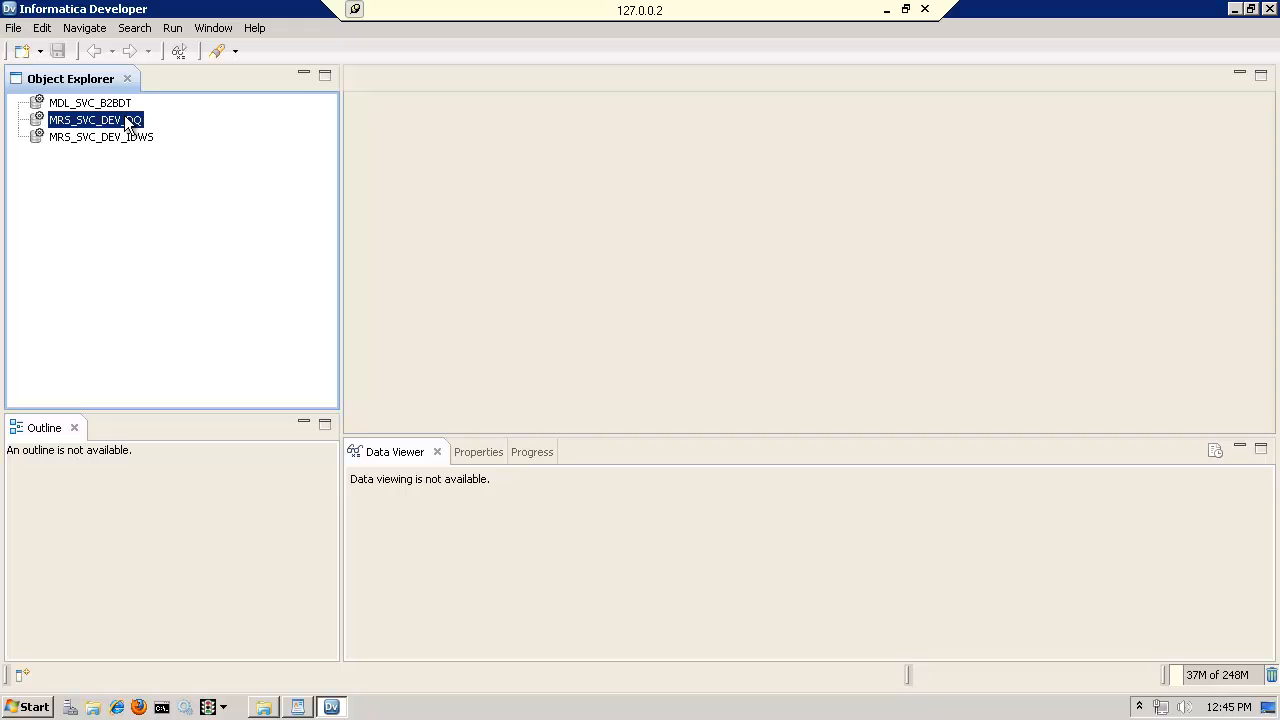
pyautogui.doubleClick(128, 124)
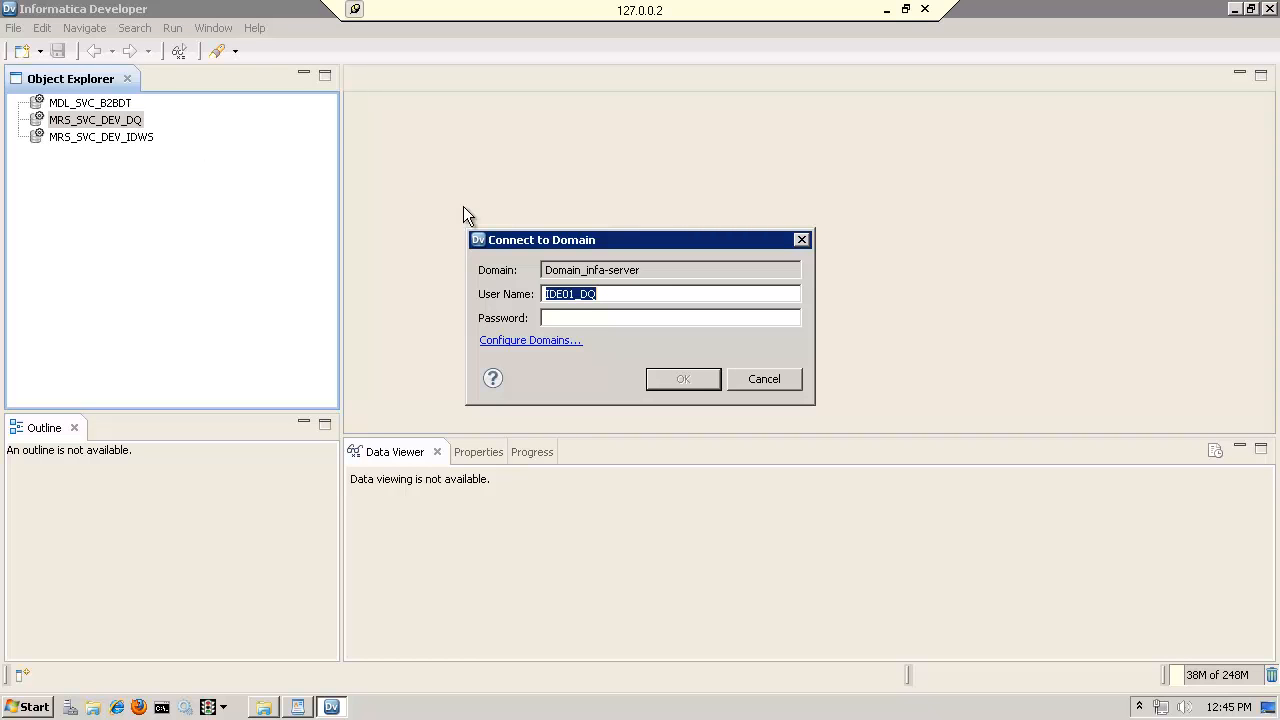
pyautogui.click(609, 317)
pyautogui.write('********')
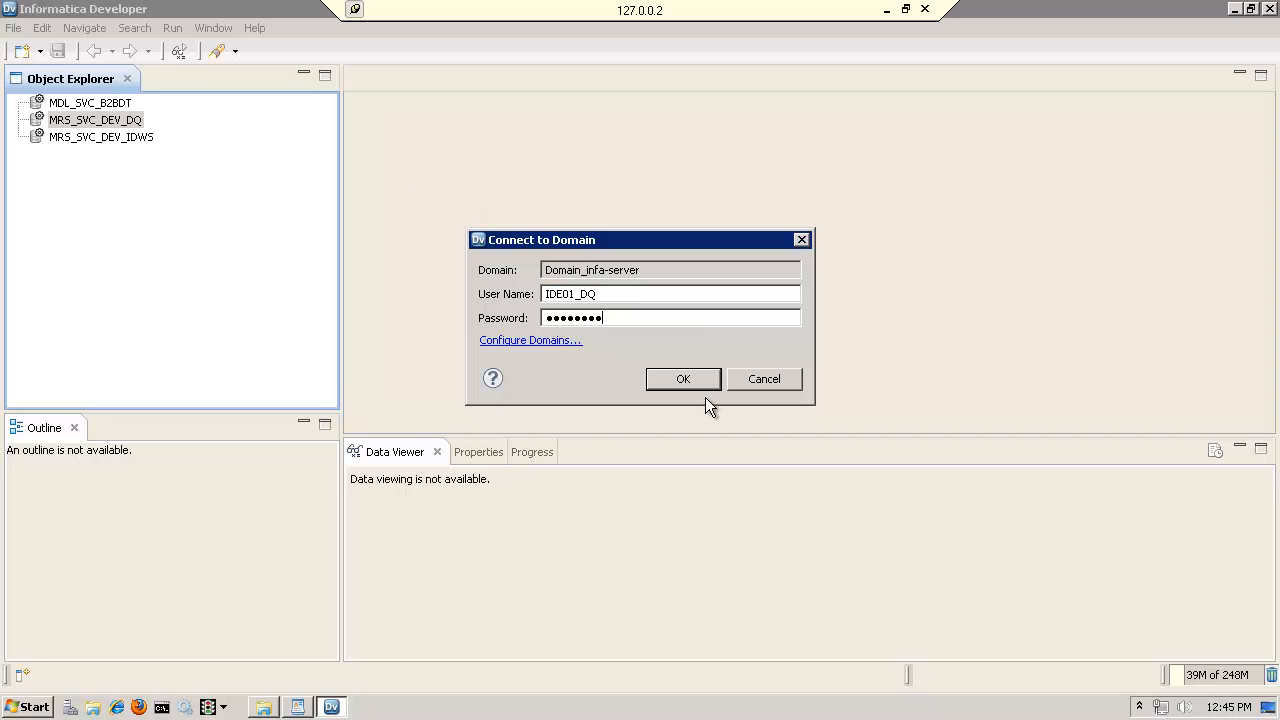
pyautogui.click(684, 379)
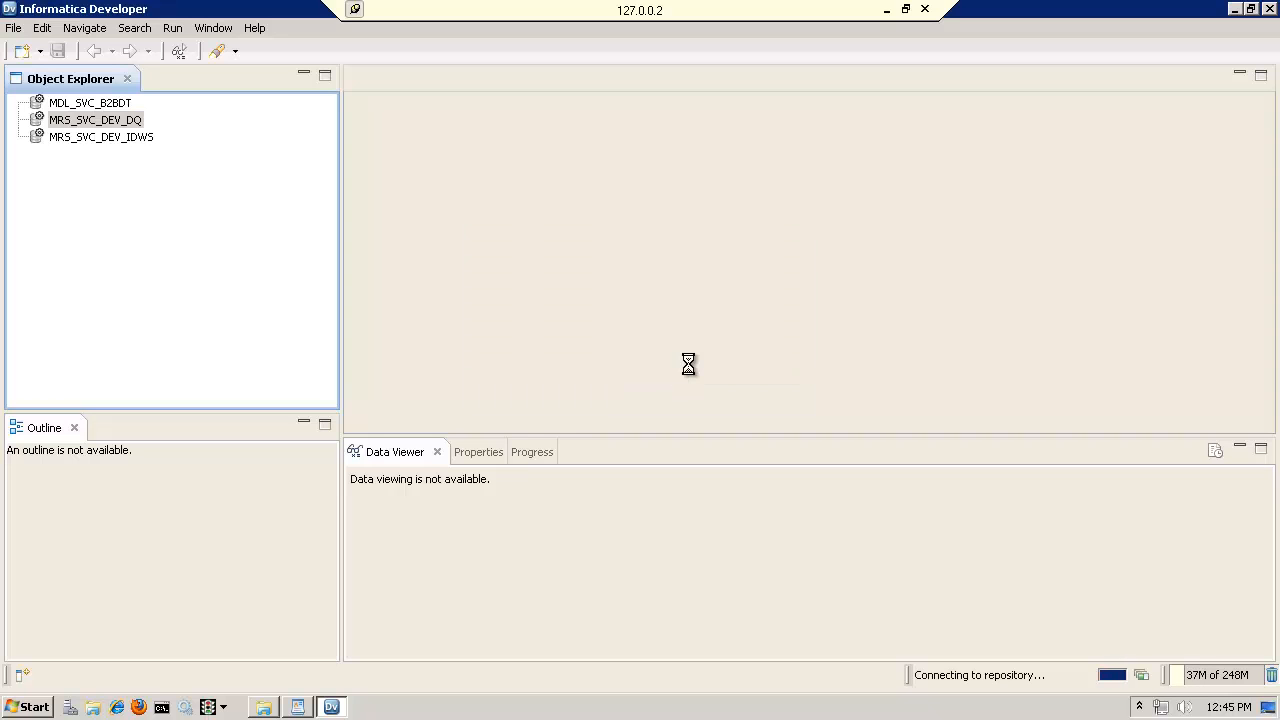
# Switch to the WordPad notes and highlight the "aka DQ Developer" remark beside the Informatica Developer Tool heading
pyautogui.click(297, 707)
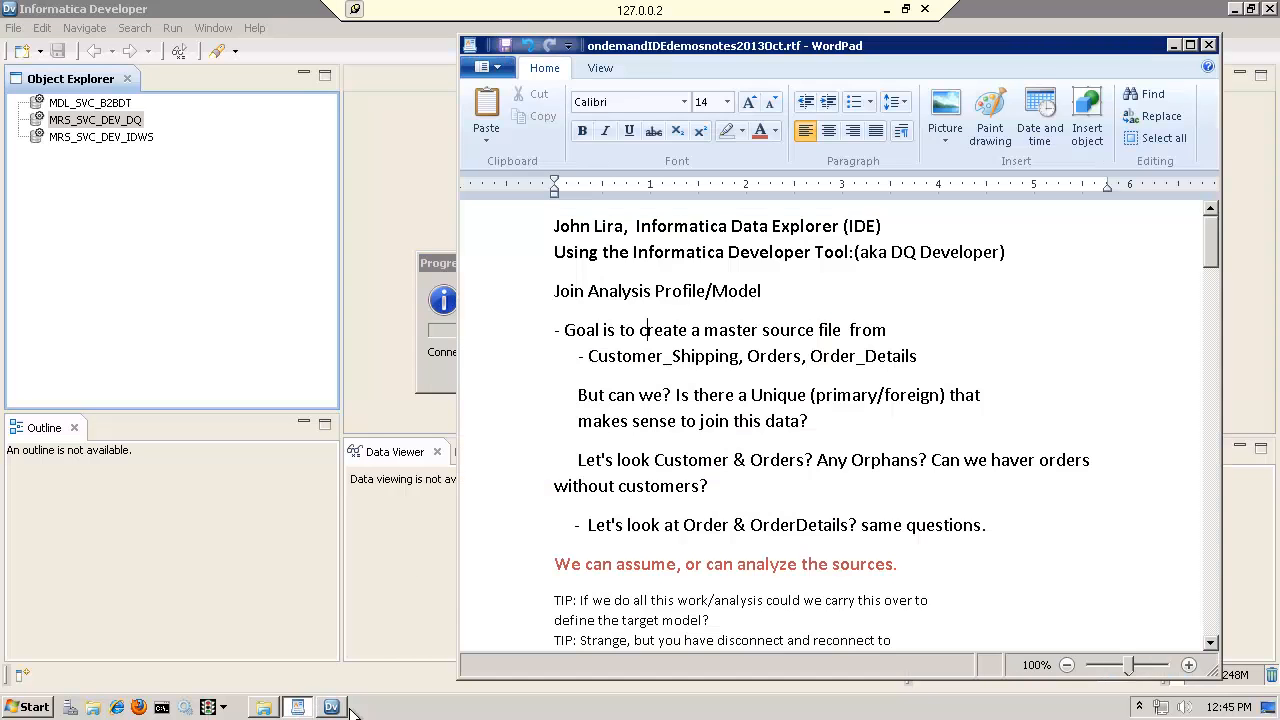
pyautogui.click(643, 270)
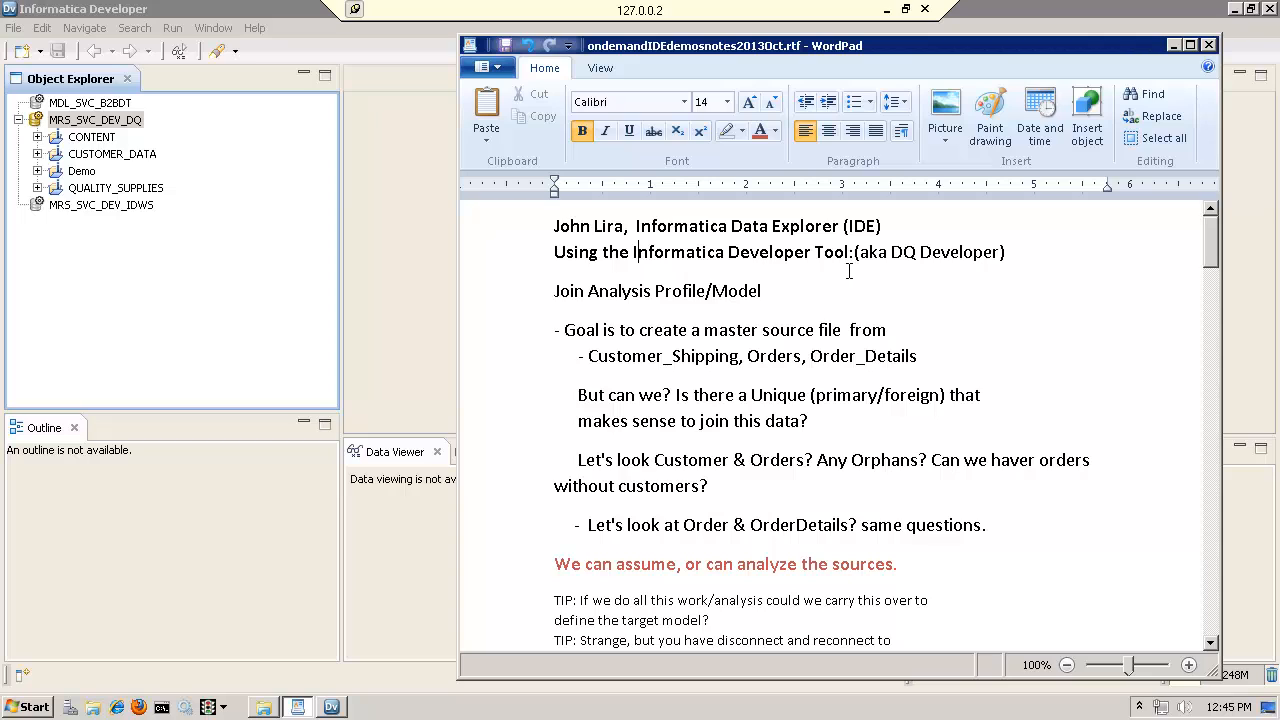
pyautogui.moveTo(851, 252); pyautogui.dragTo(961, 252)
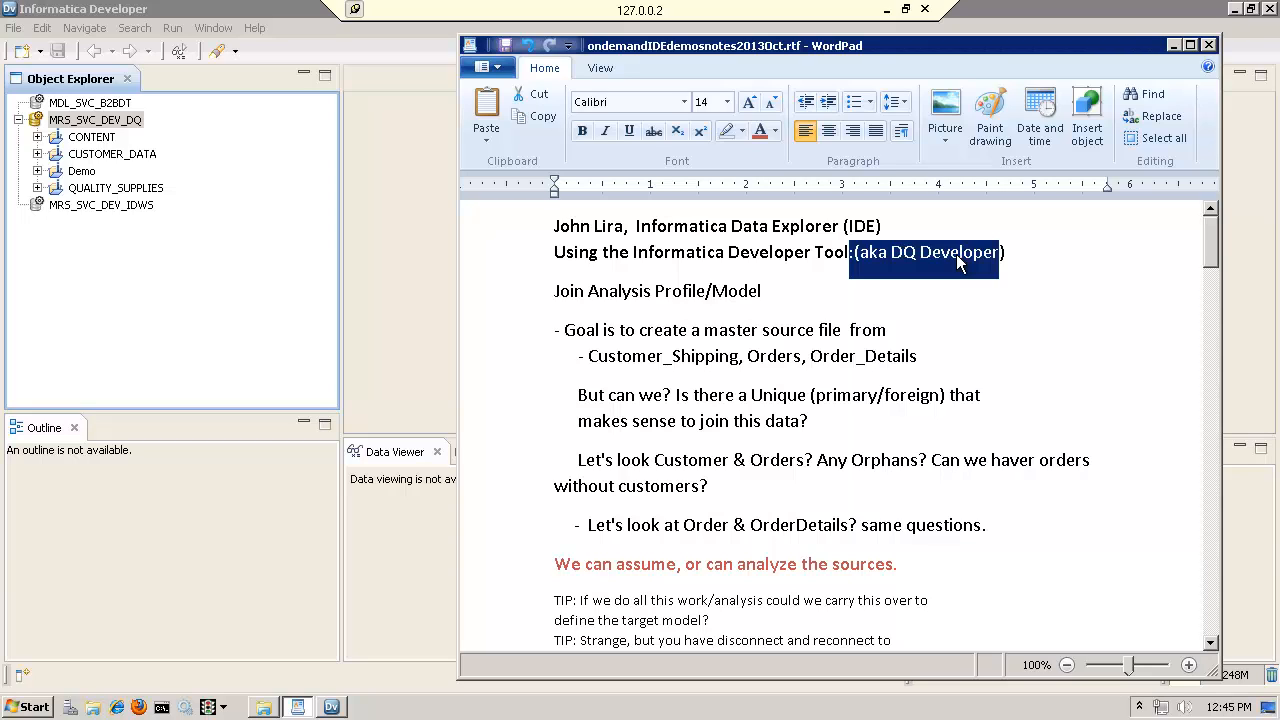
pyautogui.click(958, 255)
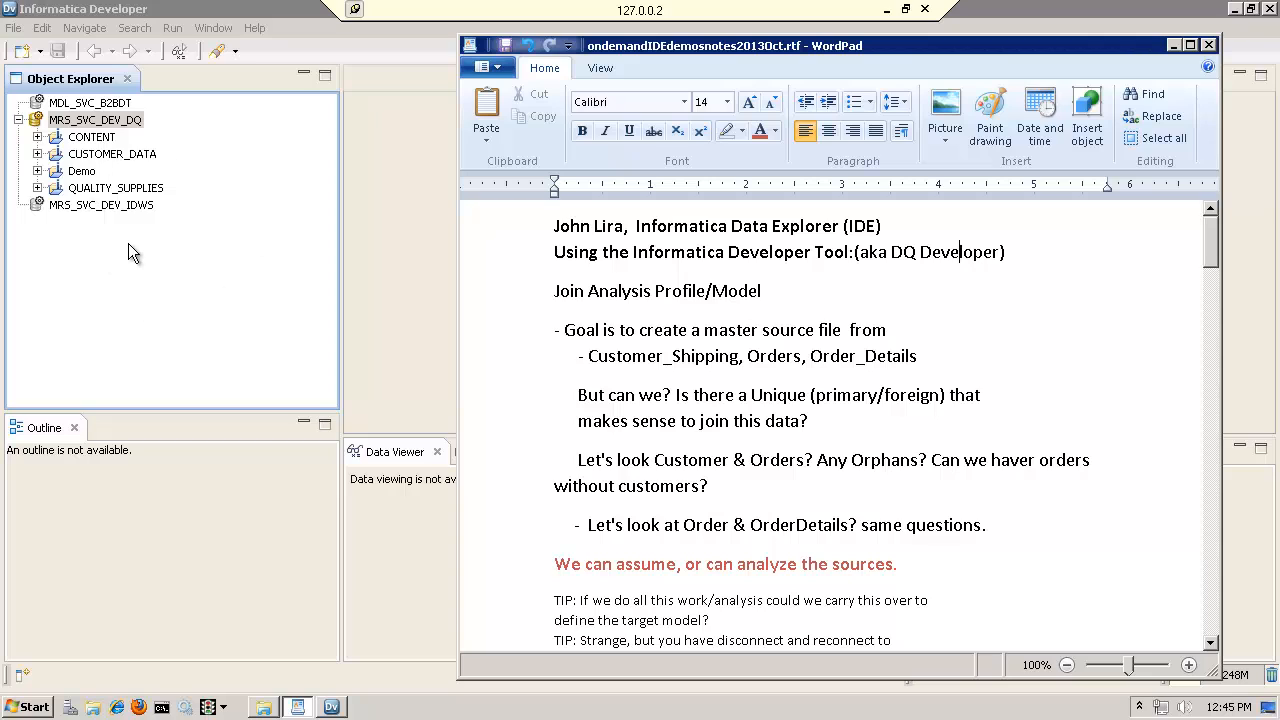
# Review the Join Analysis Profile/Model goal in the notes, highlighting the sources Customer_Shipping, Orders and Order_Details
pyautogui.click(601, 333)
pyautogui.moveTo(556, 291); pyautogui.dragTo(679, 303)
pyautogui.click(645, 349)
pyautogui.moveTo(590, 356); pyautogui.dragTo(740, 356)
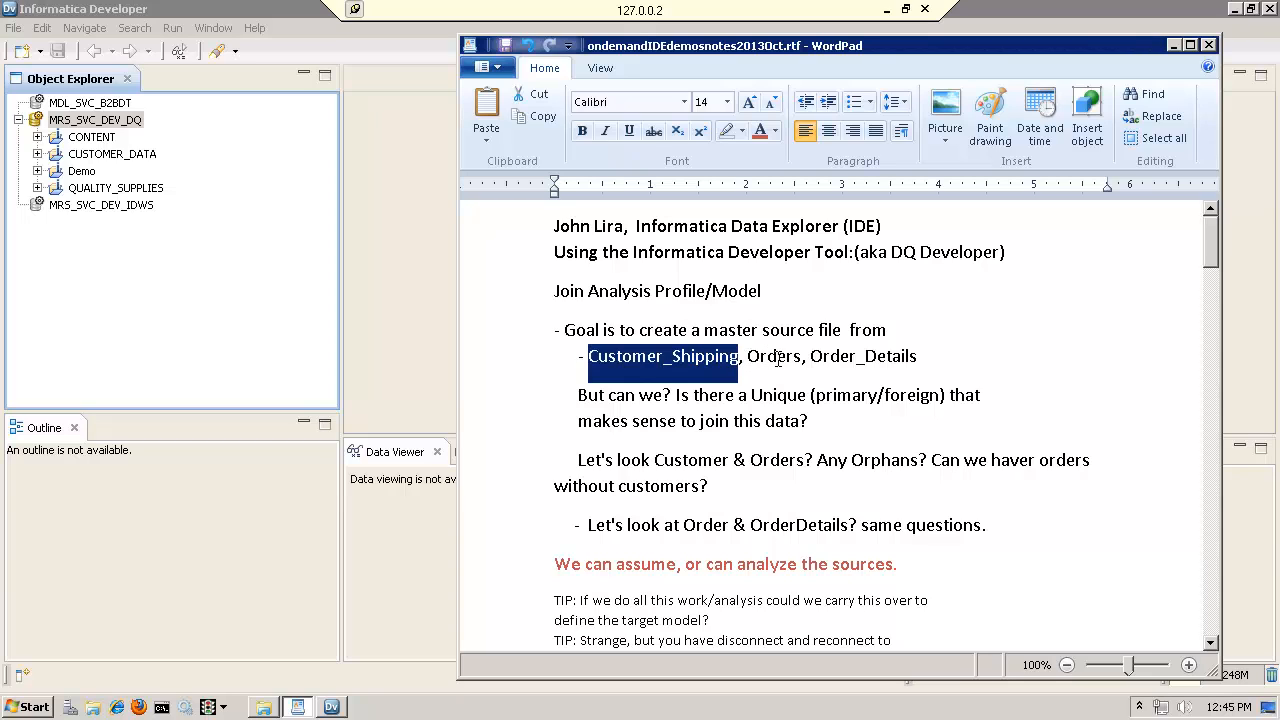
pyautogui.click(776, 357)
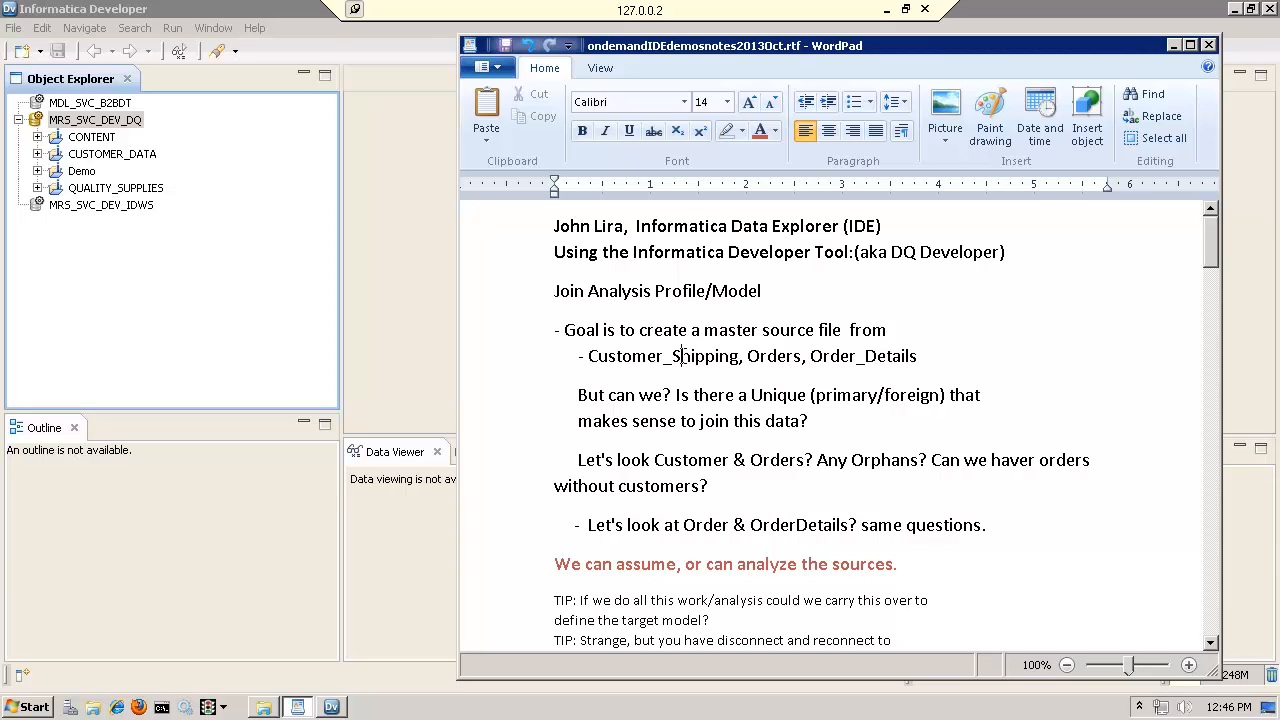
pyautogui.click(762, 357)
pyautogui.click(822, 356)
pyautogui.moveTo(917, 356); pyautogui.dragTo(625, 348)
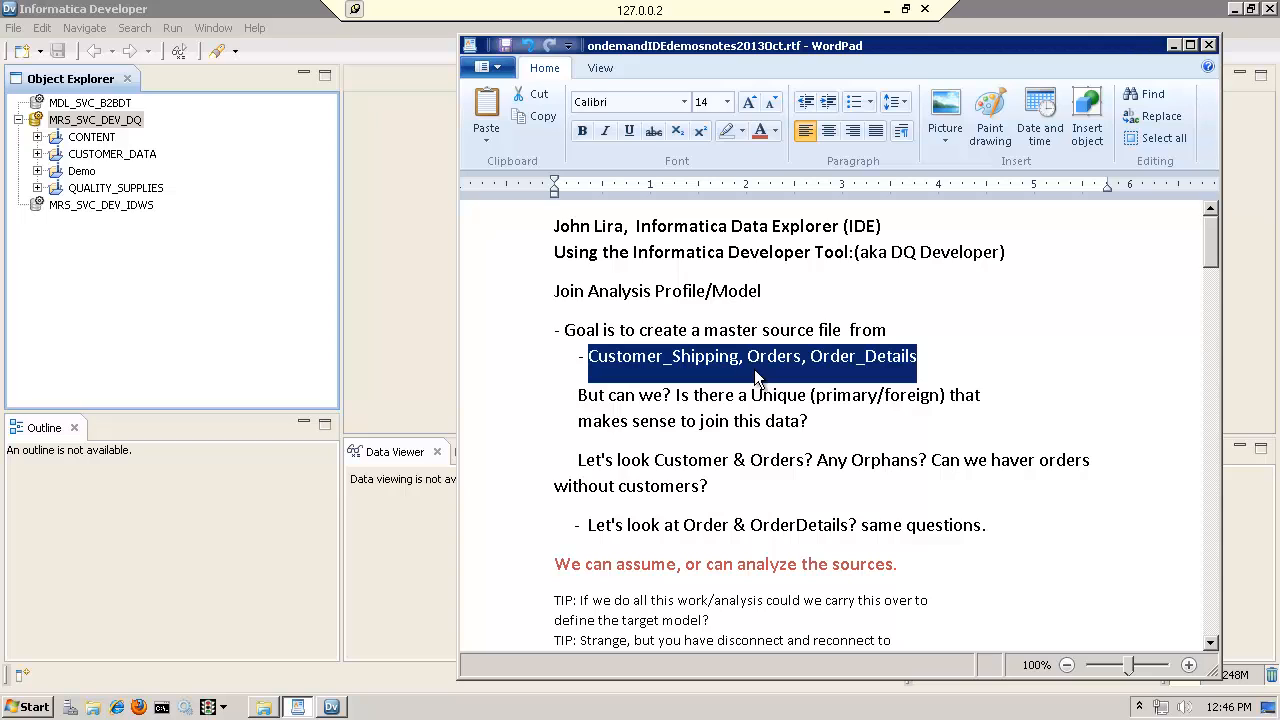
# Read the notes' question about a unique primary/foreign key for the join and highlight the three source names again
pyautogui.click(693, 395)
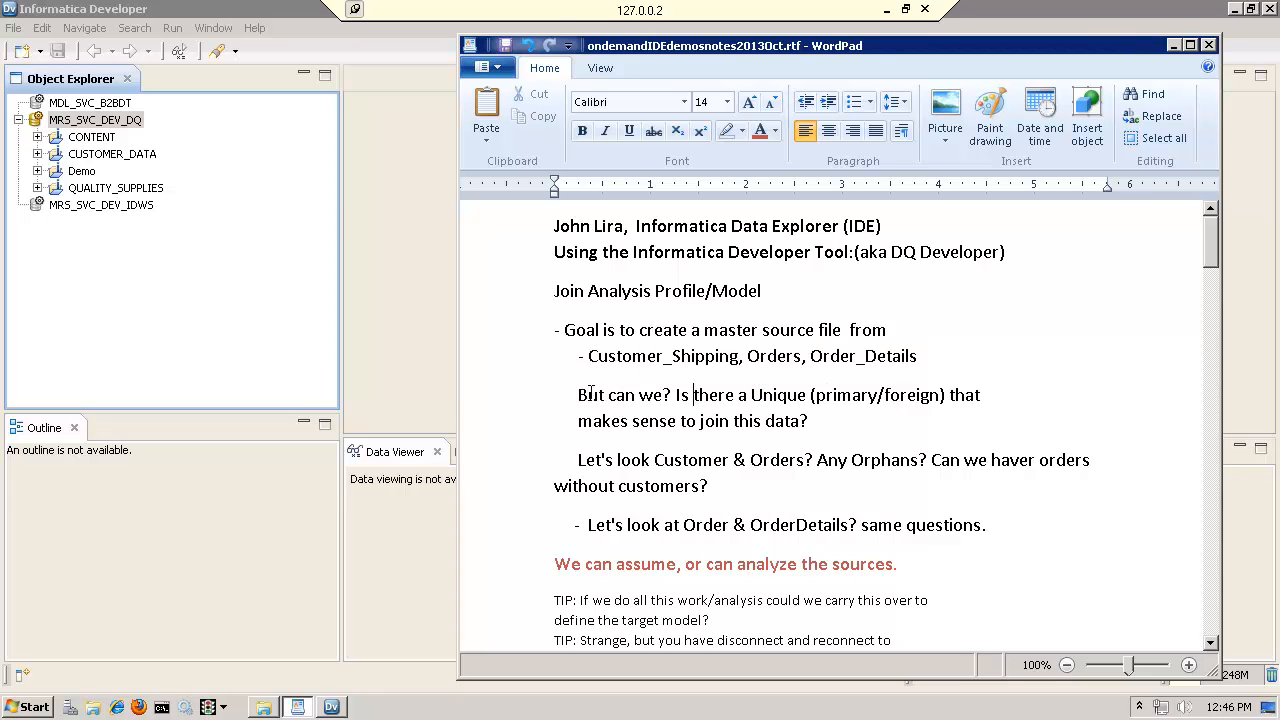
pyautogui.moveTo(691, 396); pyautogui.dragTo(833, 399)
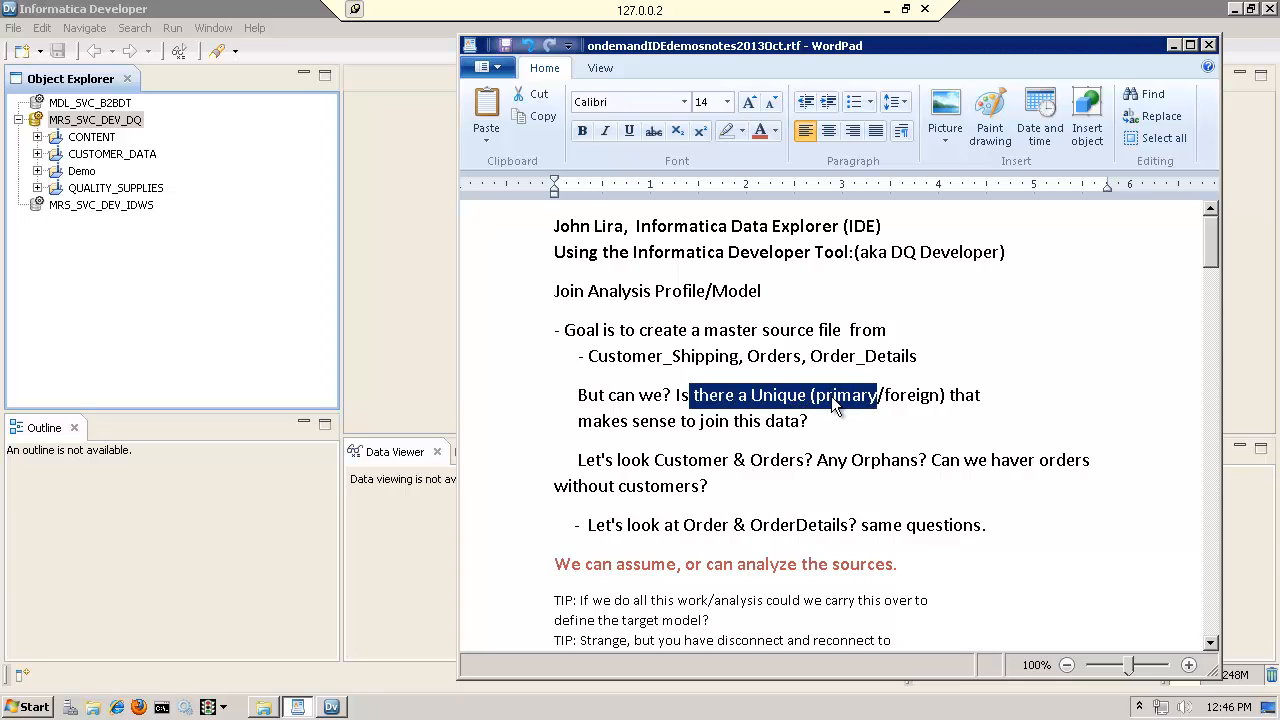
pyautogui.click(683, 461)
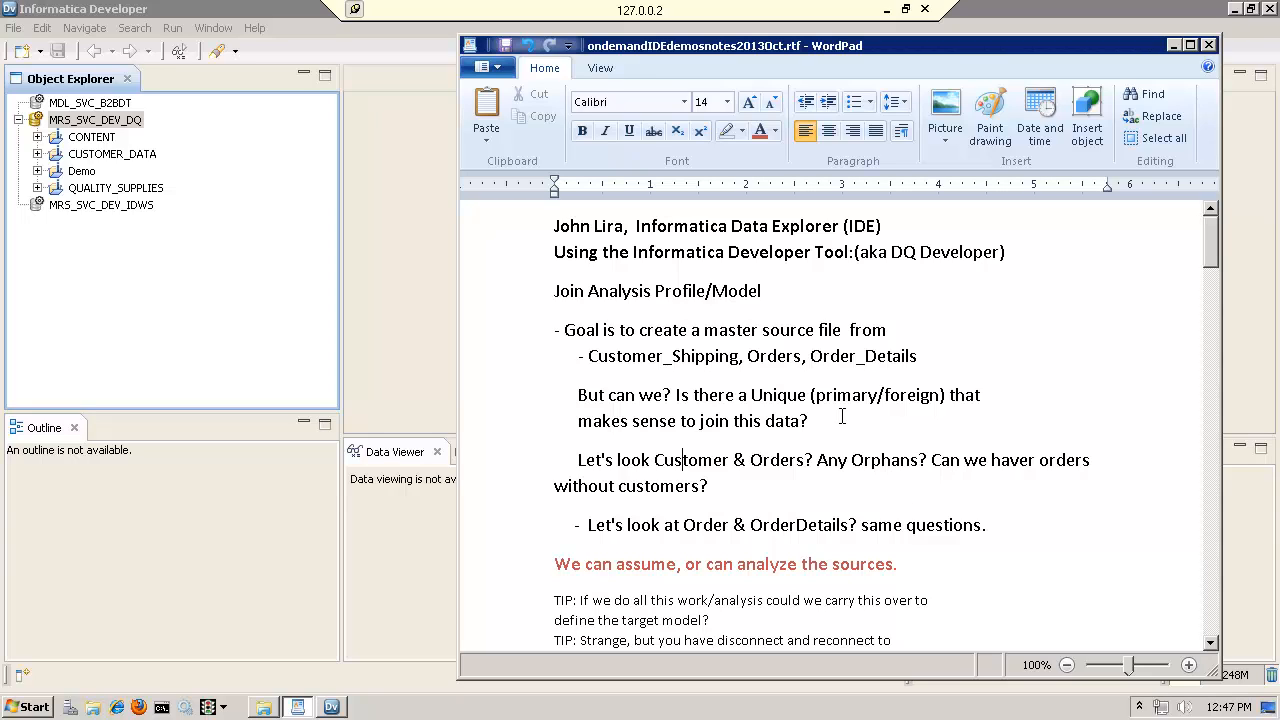
pyautogui.moveTo(608, 362); pyautogui.dragTo(872, 366)
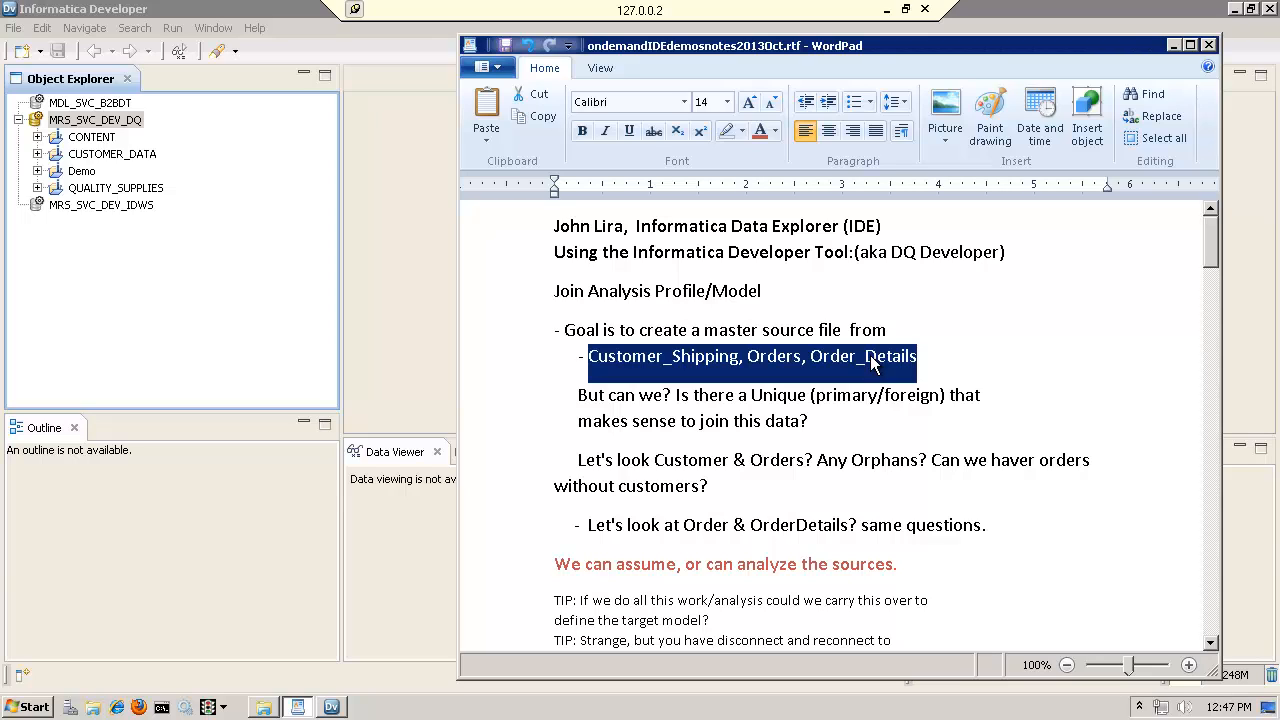
# Return to Informatica Developer and expand the Demo project's Physical Data Objects and its TRAINING connection
pyautogui.click(415, 294)
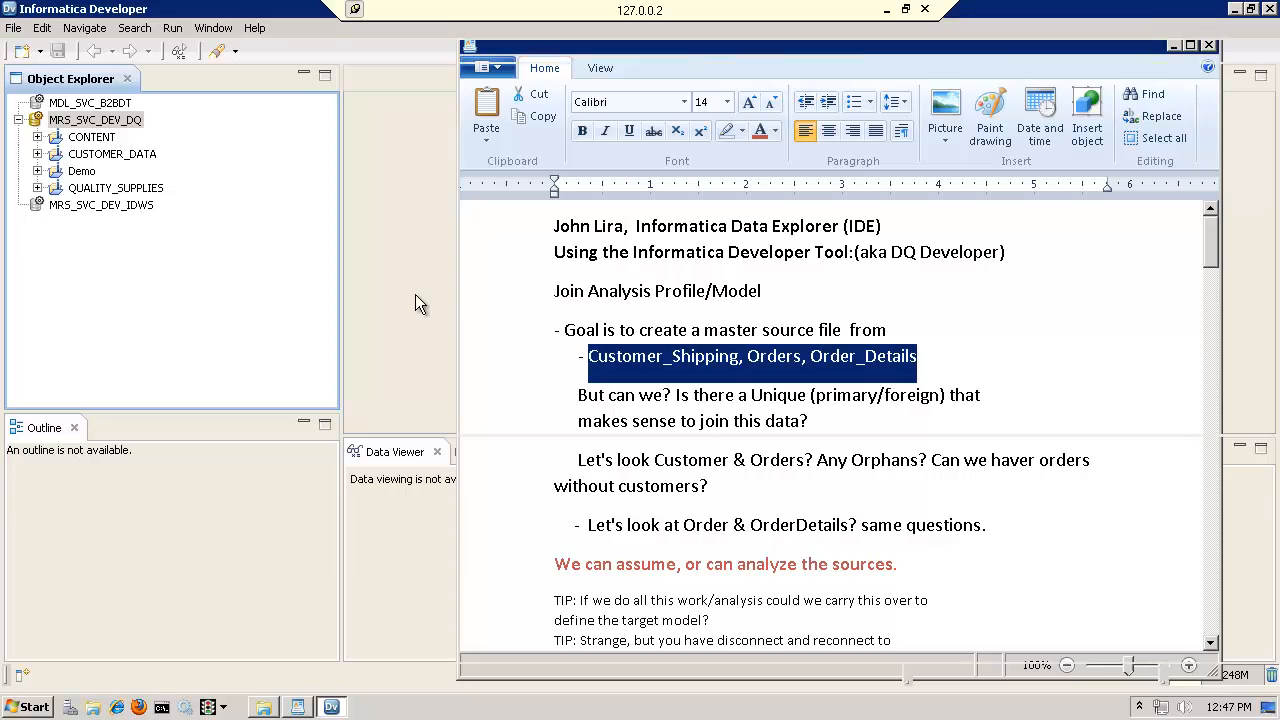
pyautogui.click(86, 175)
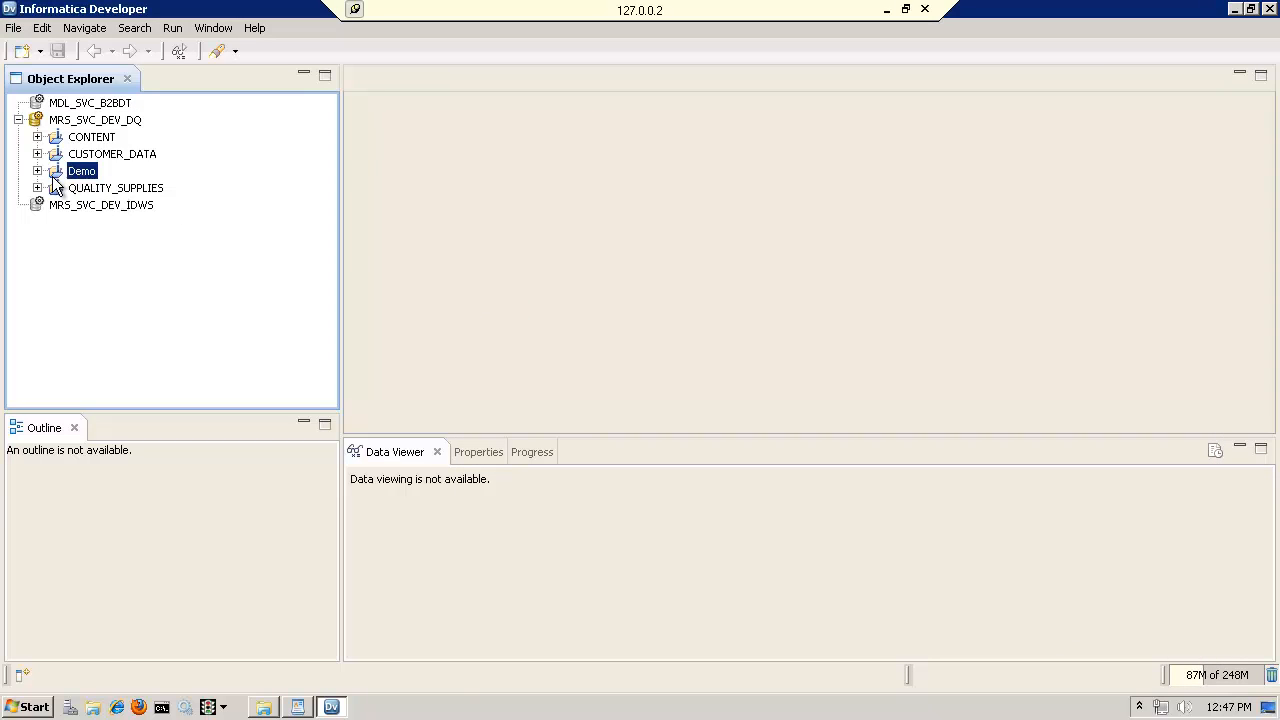
pyautogui.click(37, 171)
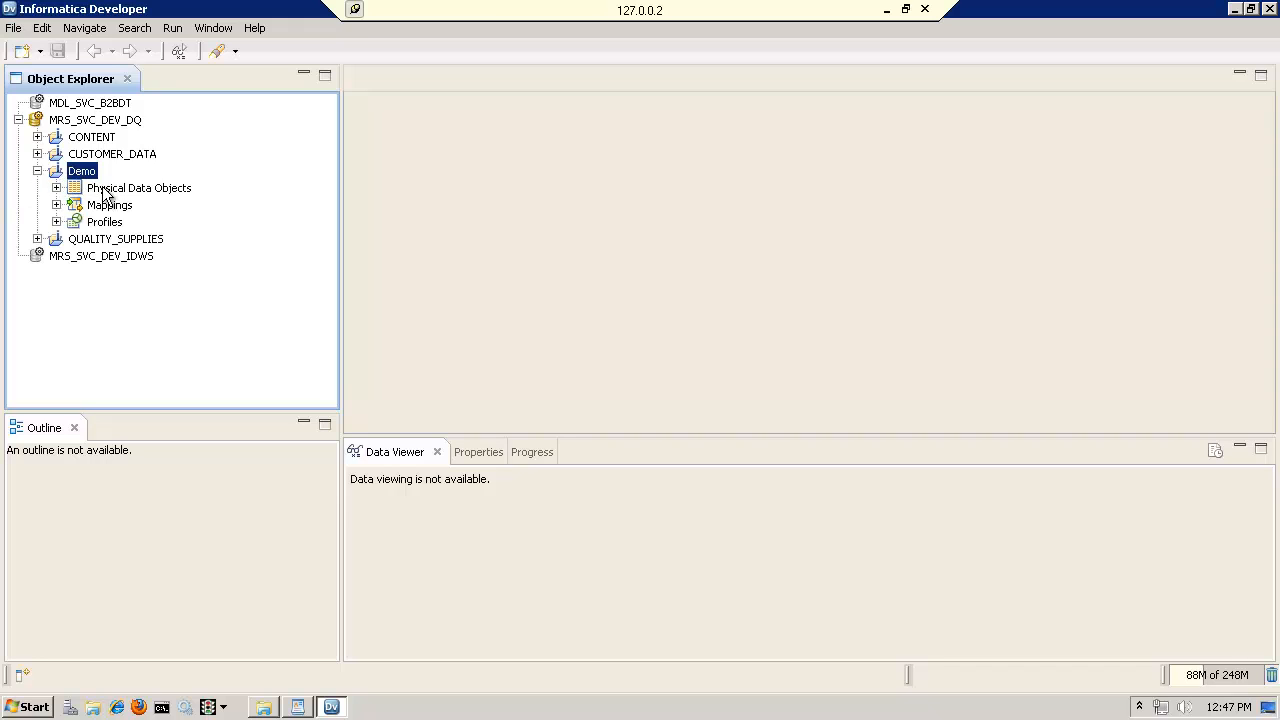
pyautogui.click(108, 189)
pyautogui.click(56, 188)
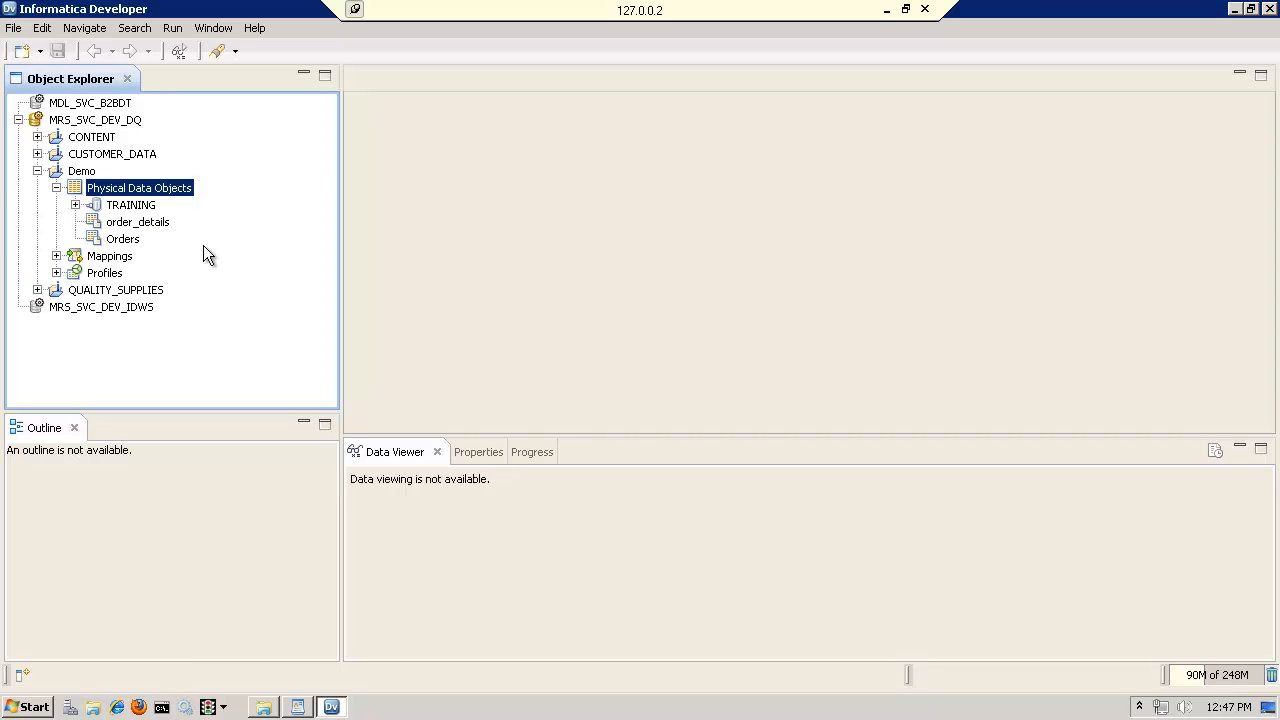
pyautogui.click(75, 204)
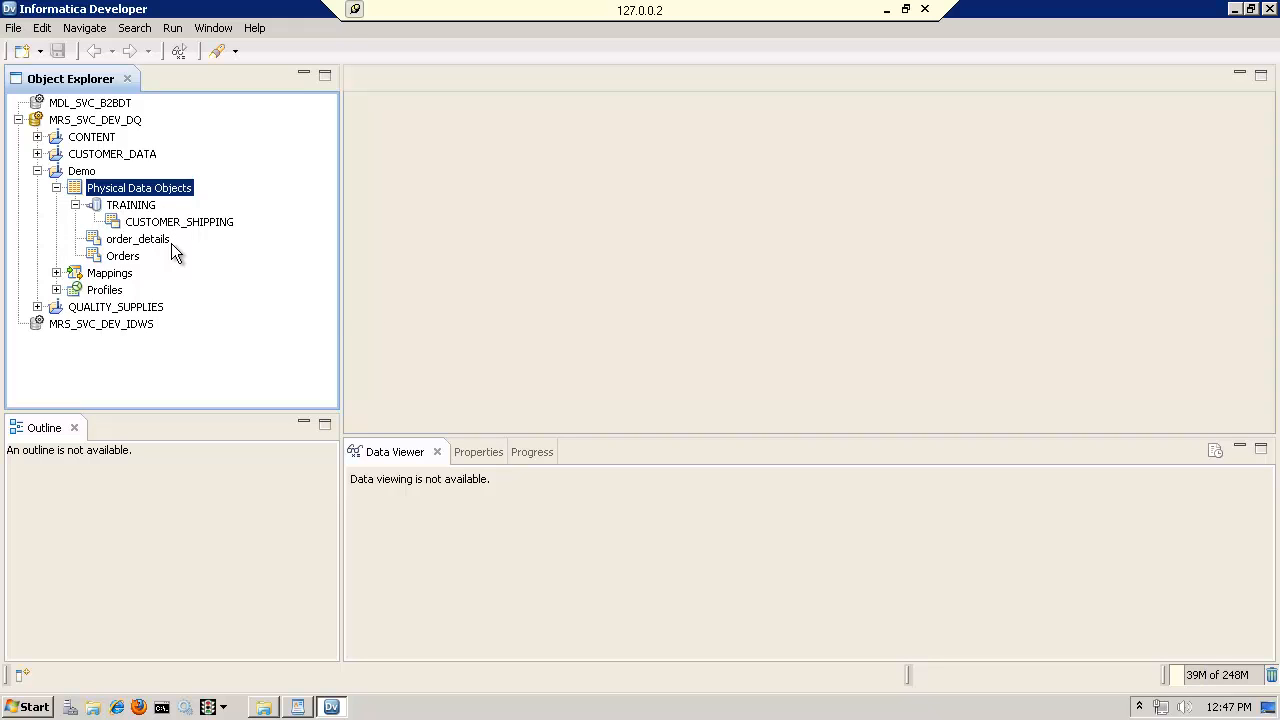
pyautogui.moveTo(171, 243)
pyautogui.rightClick(123, 190)
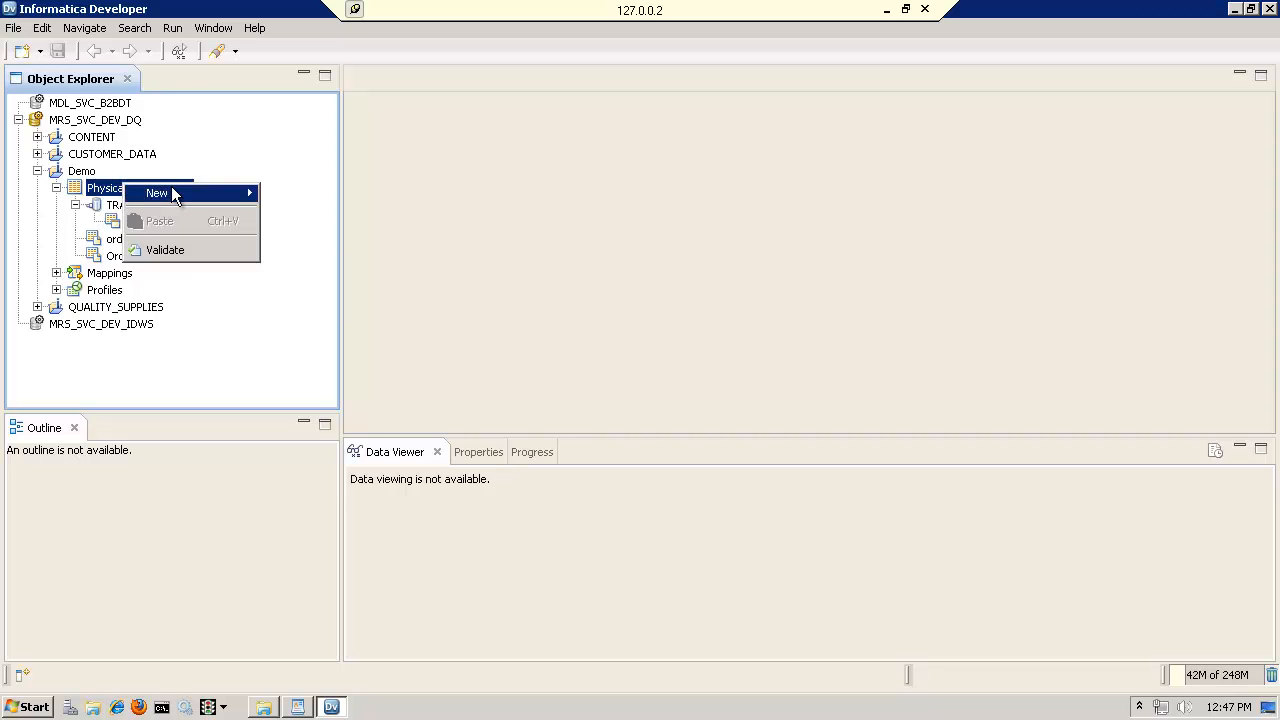
pyautogui.moveTo(183, 188)
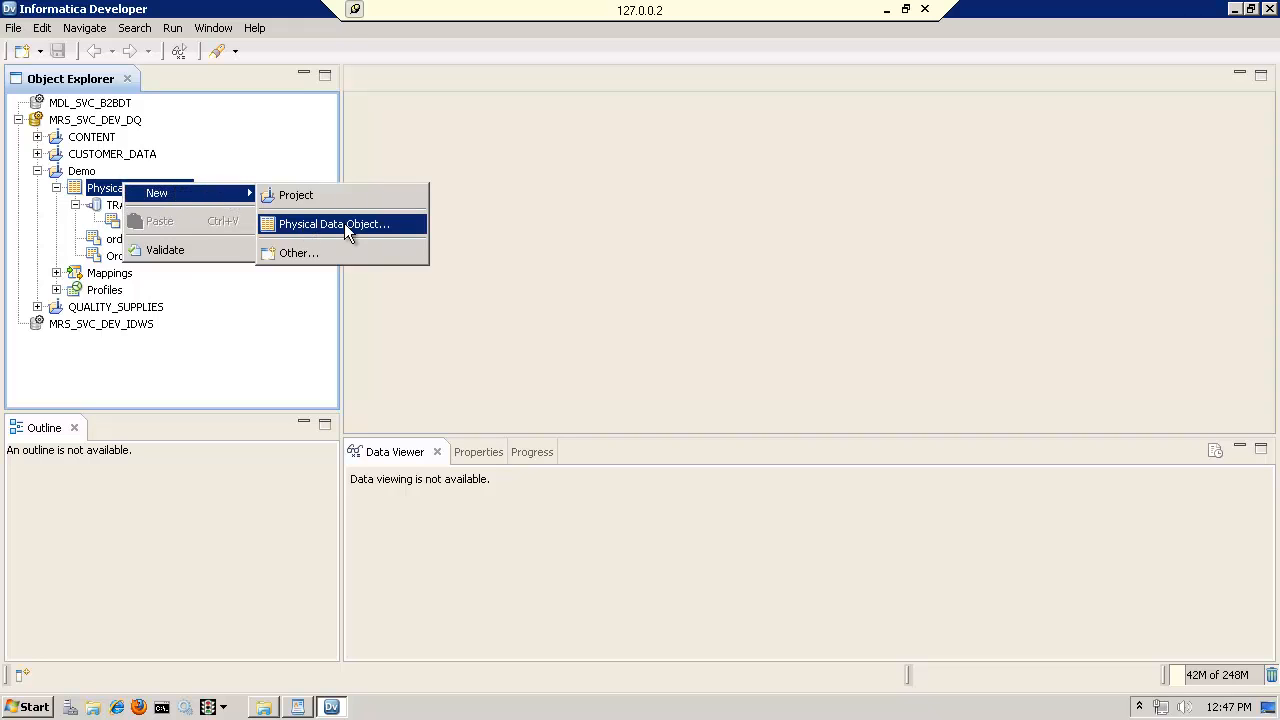
pyautogui.click(671, 227)
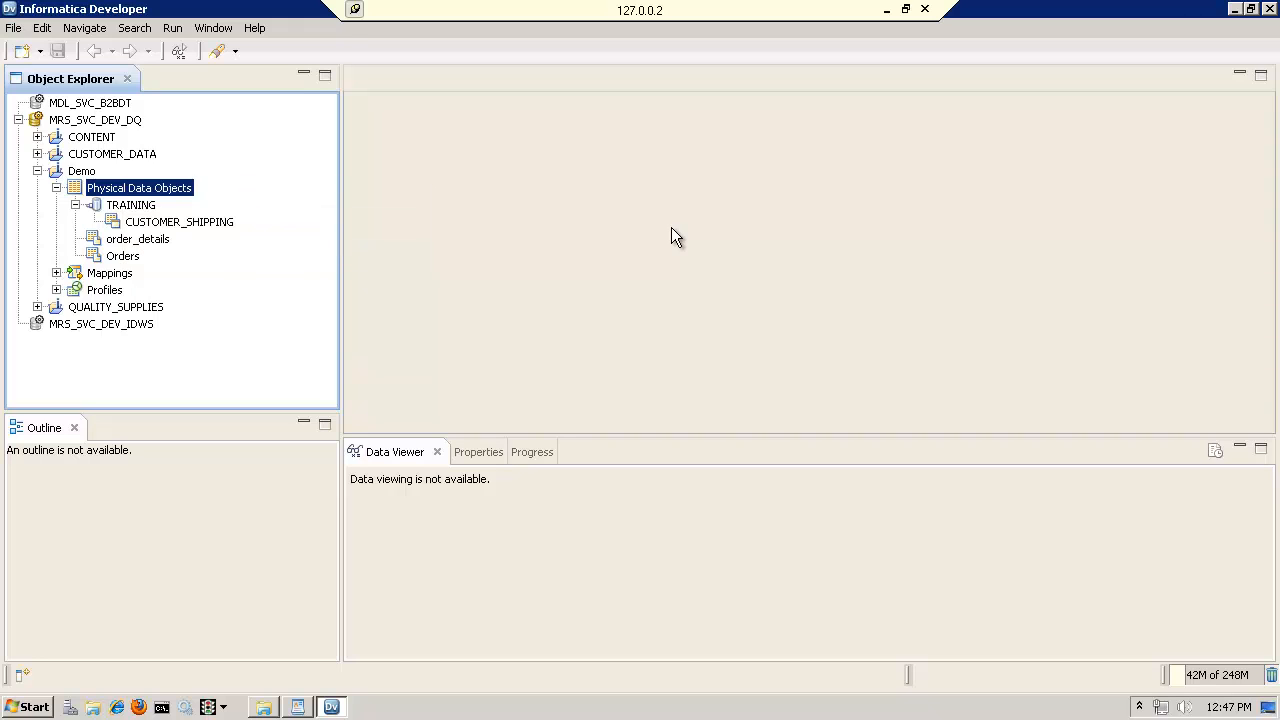
# Create a new mapping named demo2_m_CustomerOrders in the Demo project
pyautogui.click(116, 274)
pyautogui.rightClick(116, 277)
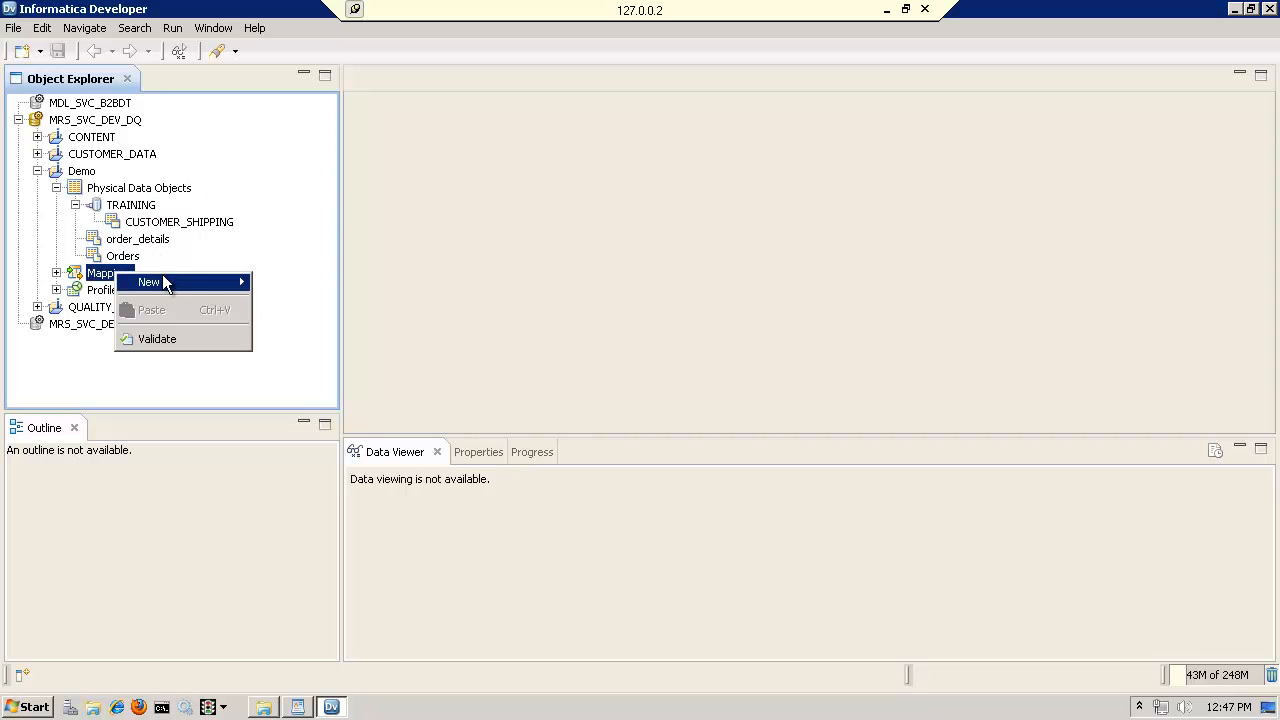
pyautogui.moveTo(233, 280)
pyautogui.click(291, 312)
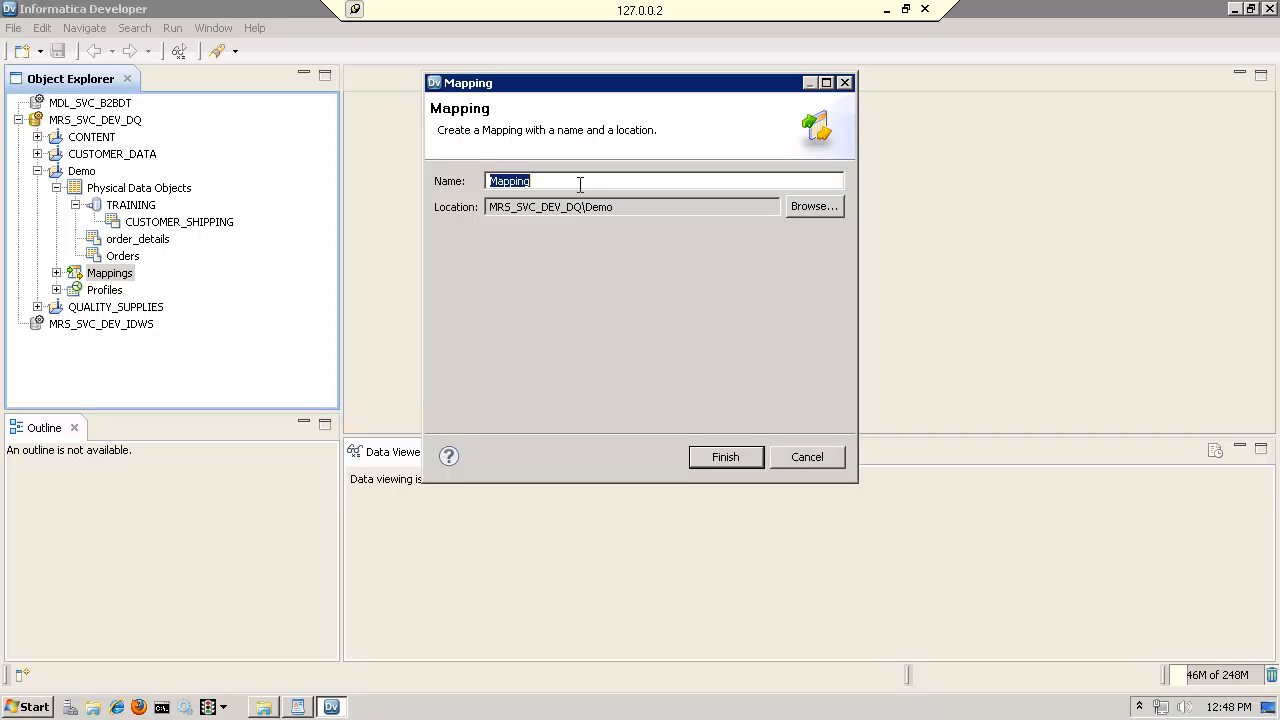
pyautogui.write('demo2_CustomerOrders')
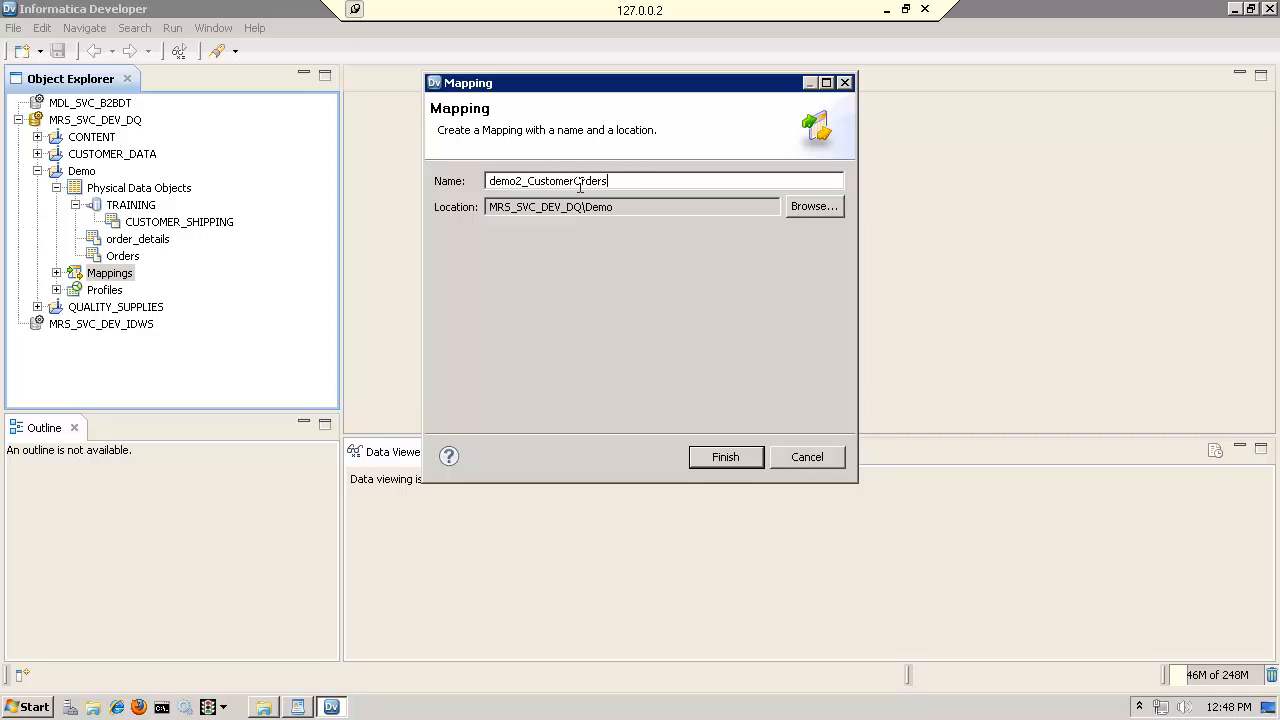
pyautogui.click(530, 188)
pyautogui.write('m')
pyautogui.click(734, 455)
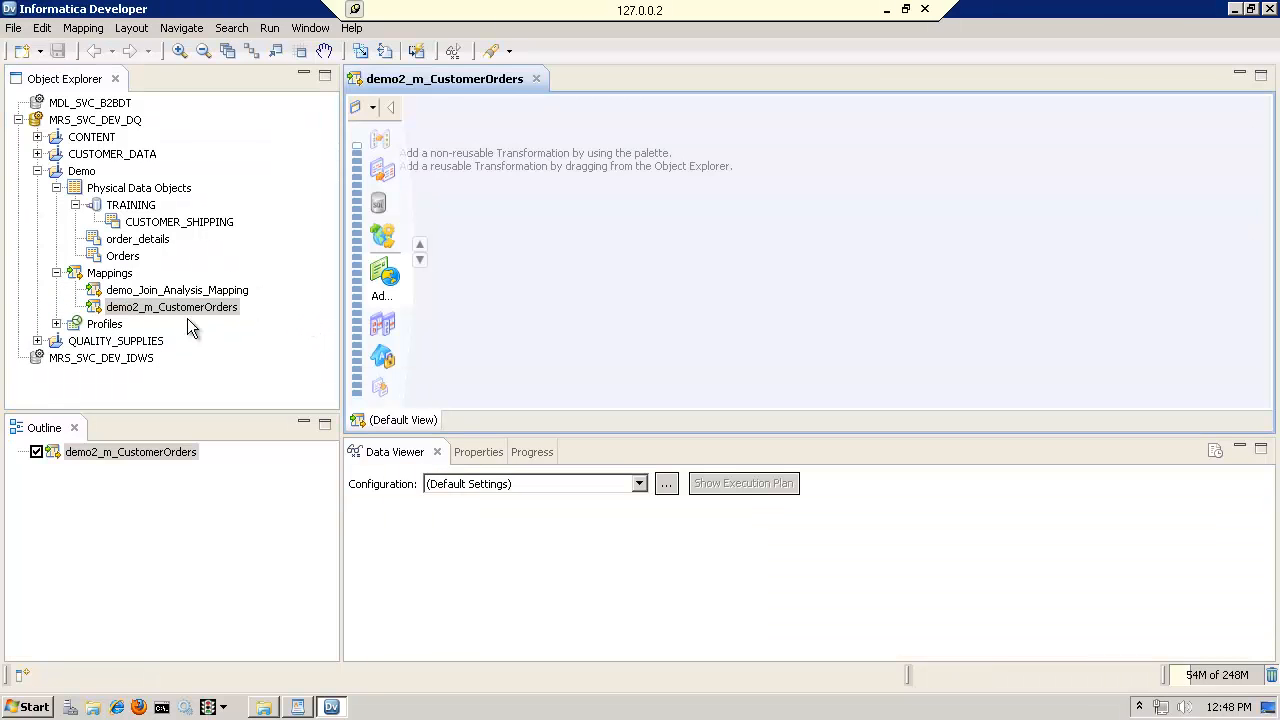
# Add CUSTOMER_SHIPPING to the mapping as an independent read object and enlarge it to show all columns down to RECORD_STATUS
pyautogui.moveTo(150, 222); pyautogui.dragTo(566, 232)
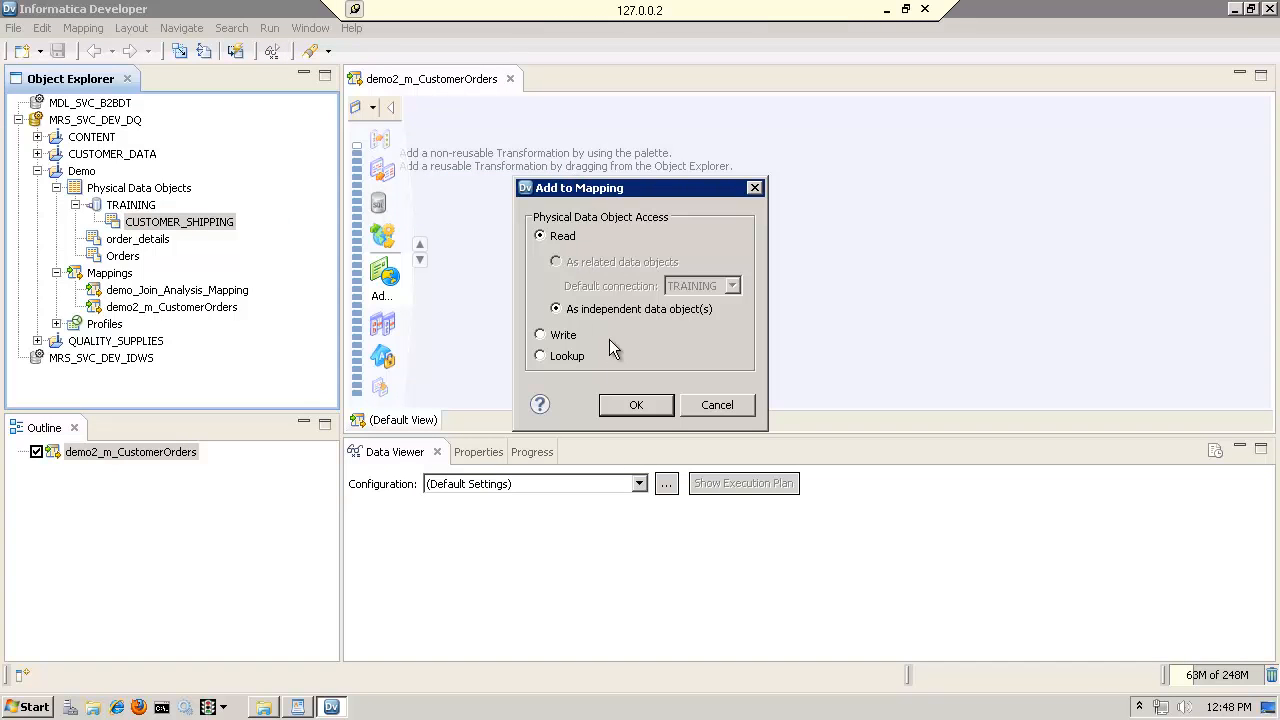
pyautogui.click(621, 405)
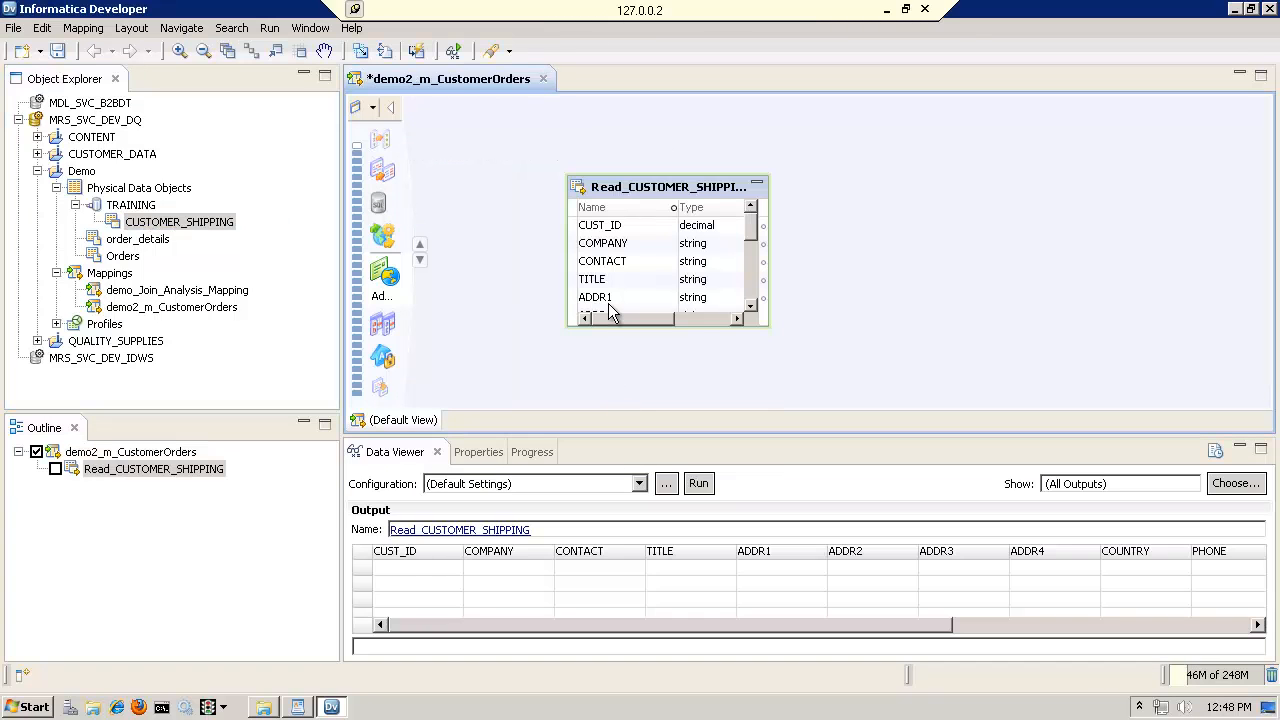
pyautogui.moveTo(651, 192); pyautogui.dragTo(591, 104)
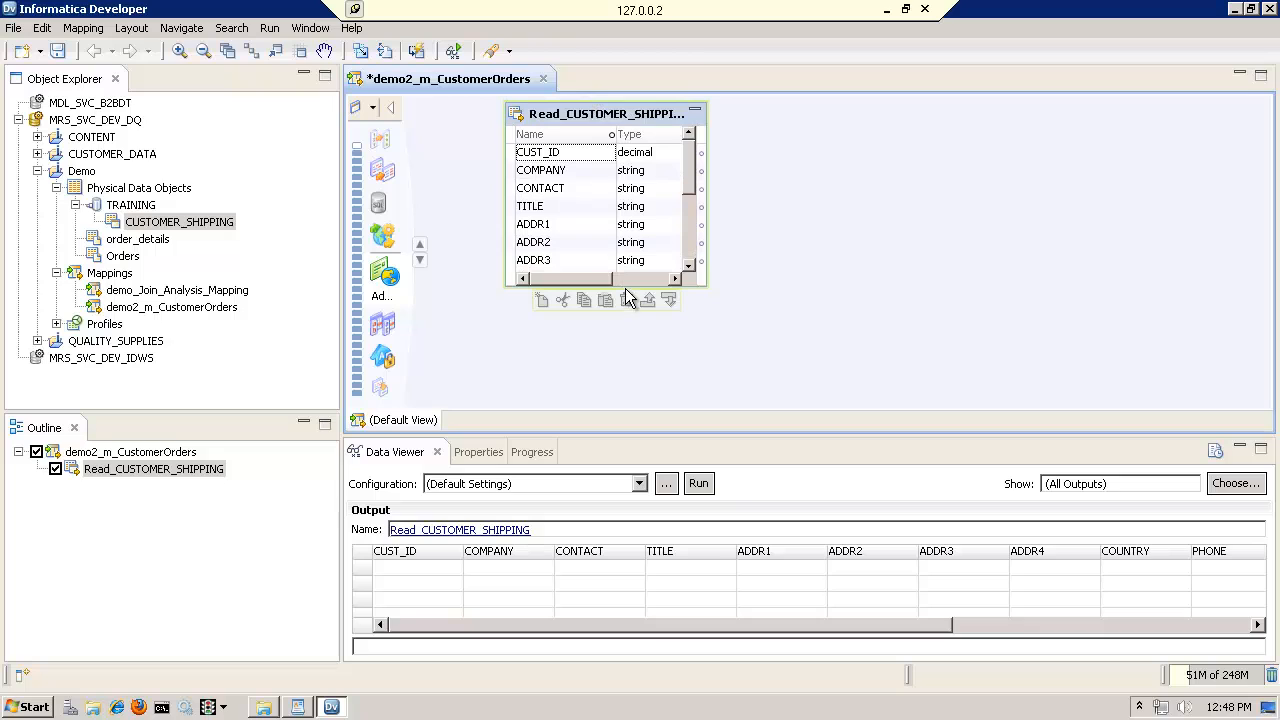
pyautogui.moveTo(623, 287); pyautogui.dragTo(615, 397)
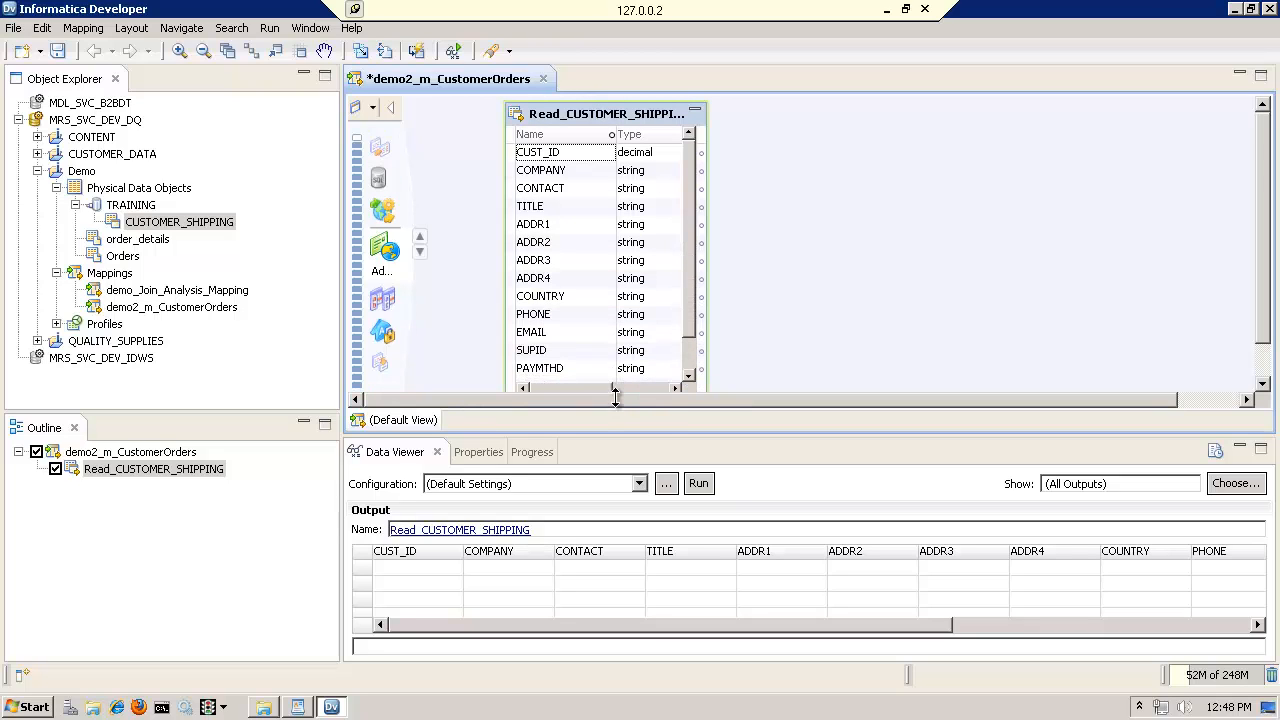
pyautogui.moveTo(658, 440); pyautogui.dragTo(648, 495)
pyautogui.moveTo(636, 397); pyautogui.dragTo(636, 425)
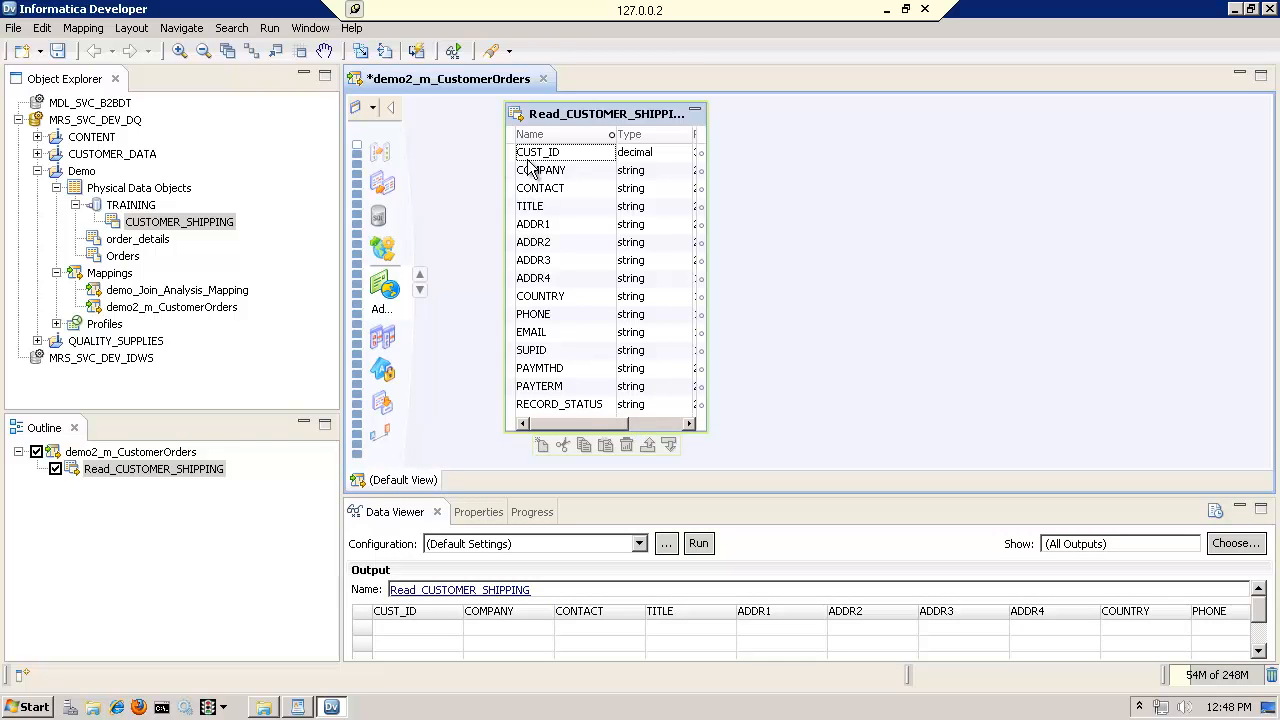
# Add Orders to the mapping as a read object beside Read_CUSTOMER_SHIPPING and enlarge it to show all its columns
pyautogui.click(114, 241)
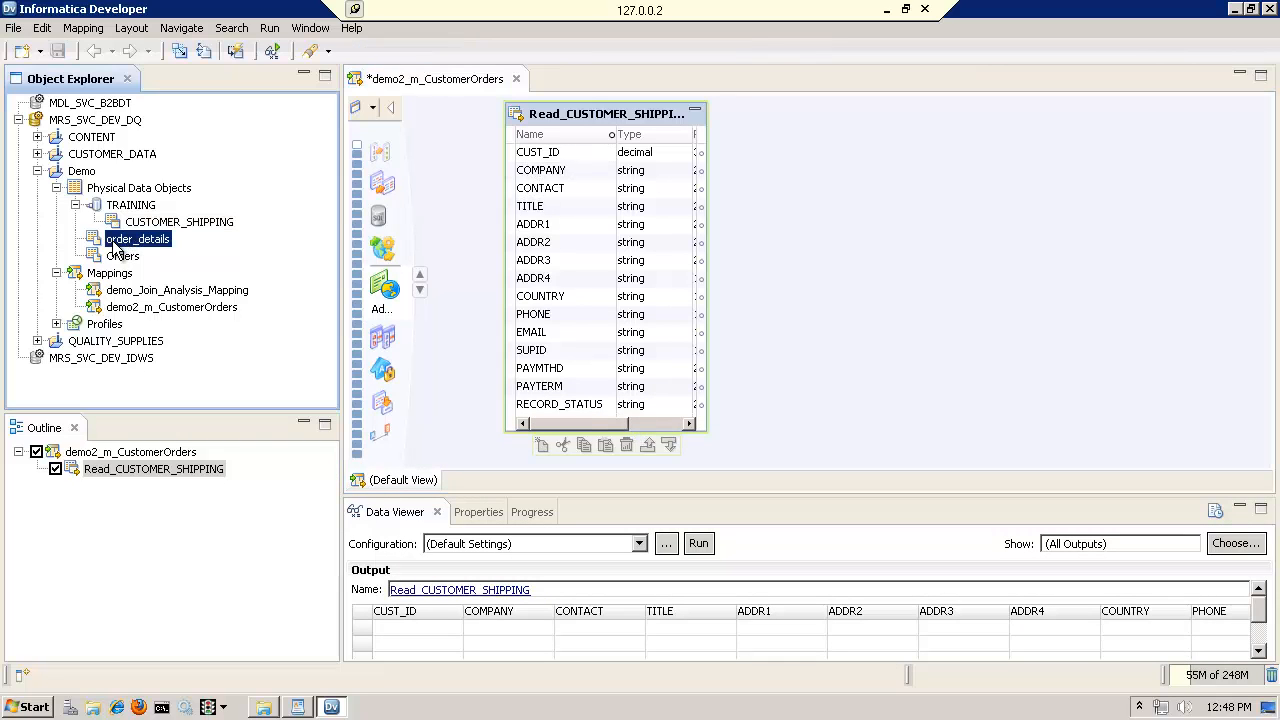
pyautogui.click(122, 256)
pyautogui.moveTo(122, 262); pyautogui.dragTo(868, 132)
pyautogui.click(645, 408)
pyautogui.moveTo(930, 132); pyautogui.dragTo(784, 116)
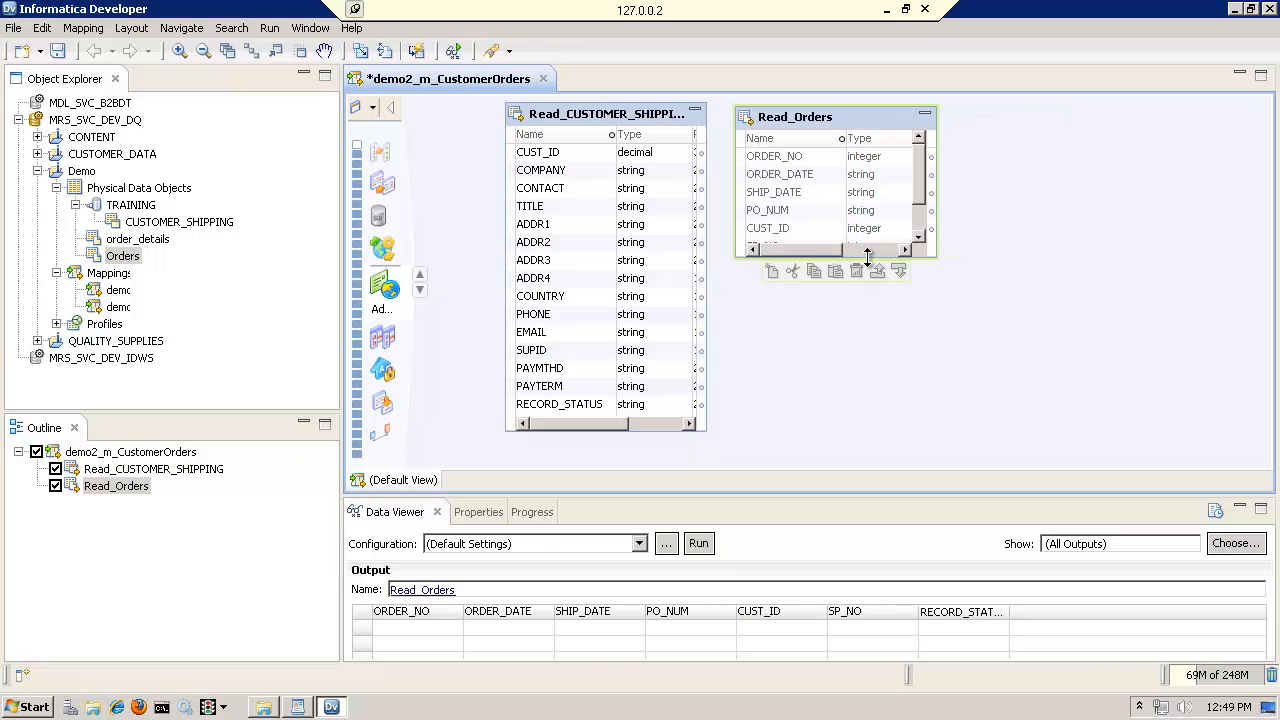
pyautogui.moveTo(867, 256); pyautogui.dragTo(820, 288)
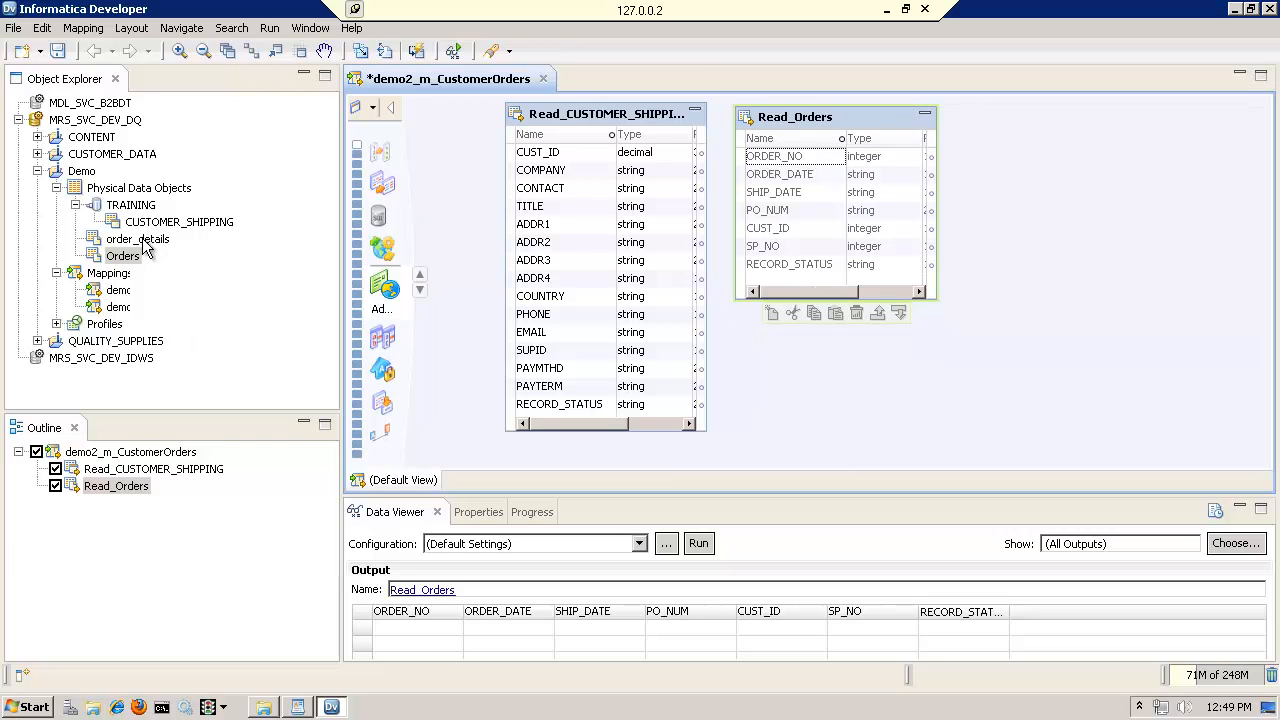
# Add order_details to the mapping as a read object beside Read_Orders and enlarge it to show all its columns
pyautogui.click(140, 246)
pyautogui.moveTo(140, 246); pyautogui.dragTo(1113, 170)
pyautogui.click(658, 410)
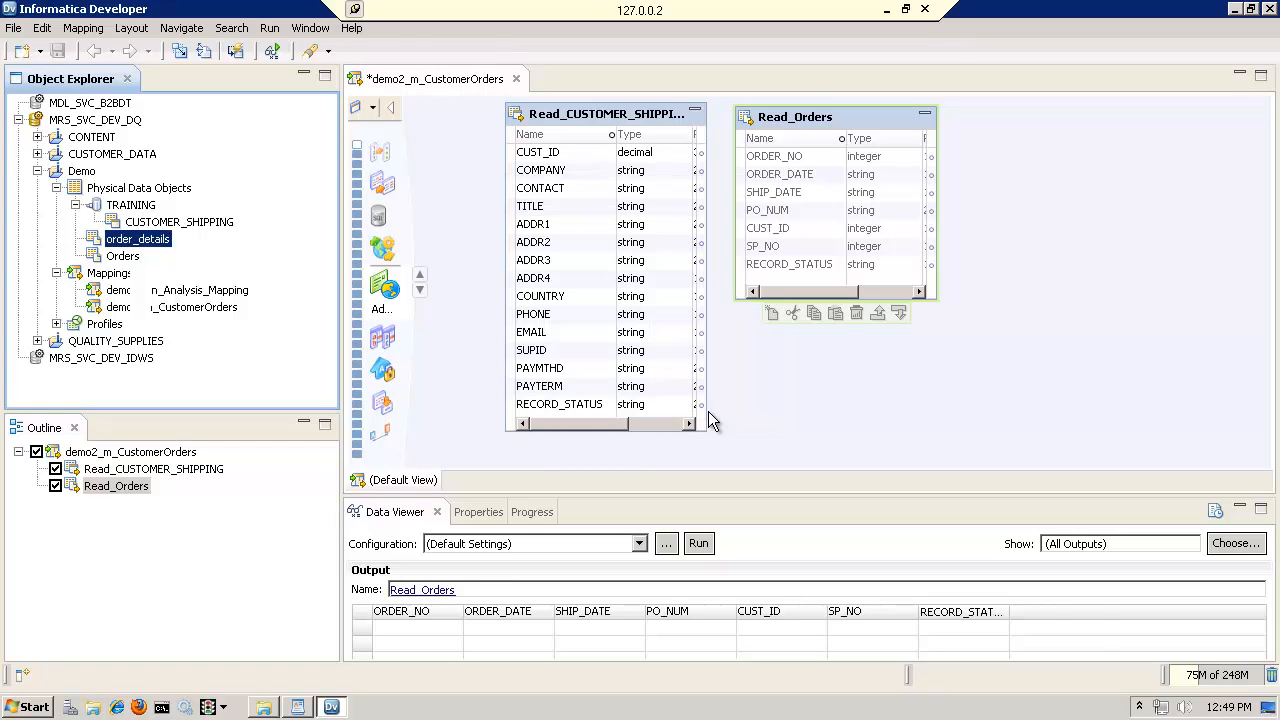
pyautogui.moveTo(1175, 173); pyautogui.dragTo(1030, 127)
pyautogui.moveTo(1085, 262); pyautogui.dragTo(1046, 348)
pyautogui.click(874, 342)
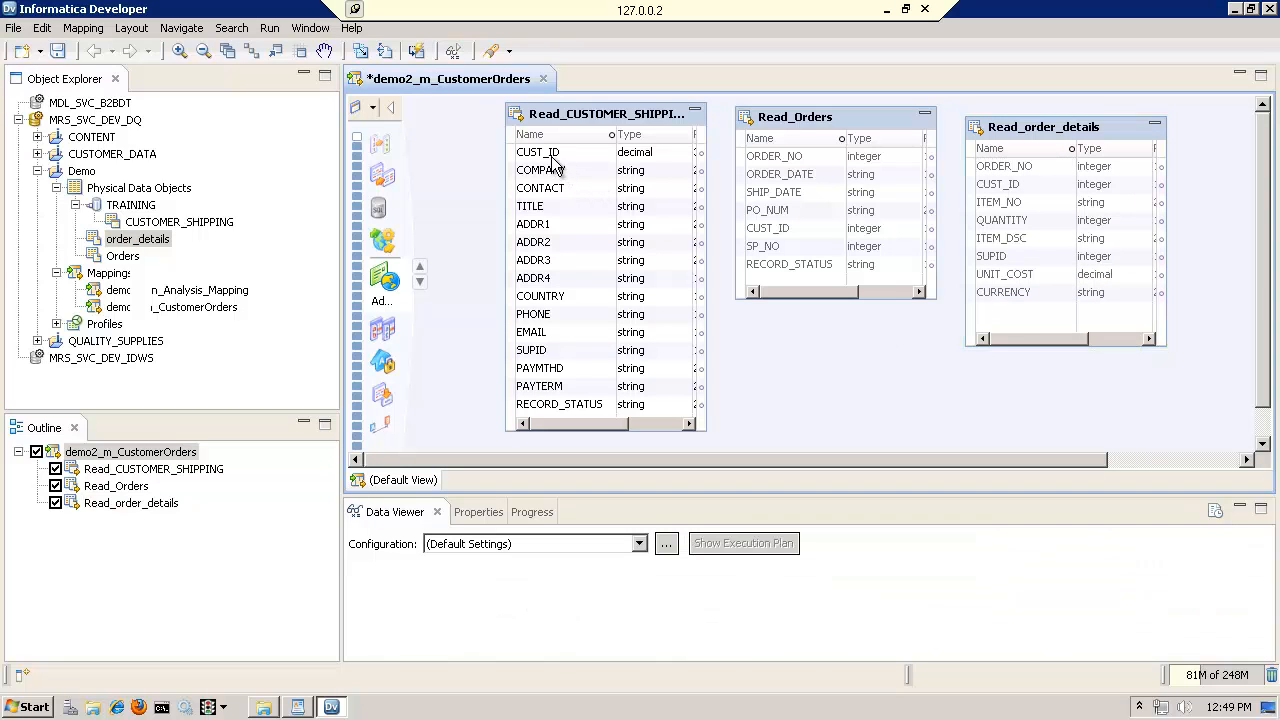
# Compare the possible join columns of Read_Orders and Read_order_details, highlighting CUST_ID in Read_Orders
pyautogui.click(818, 126)
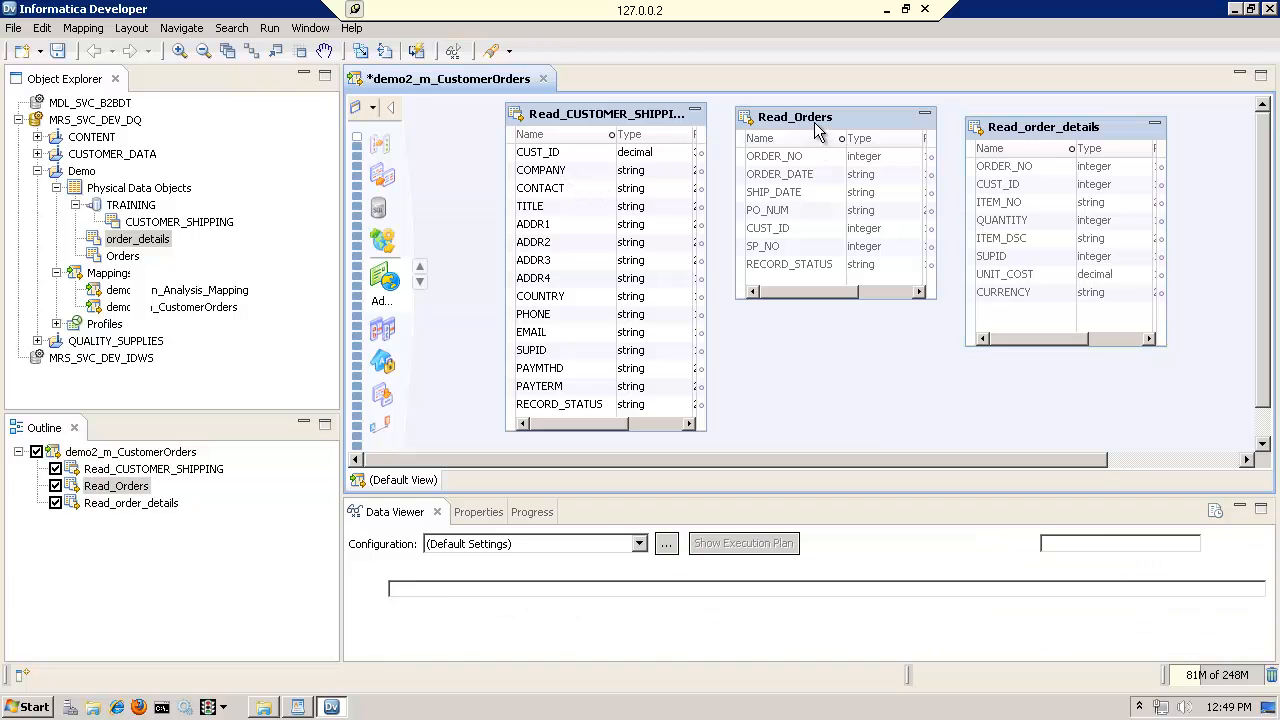
pyautogui.click(784, 229)
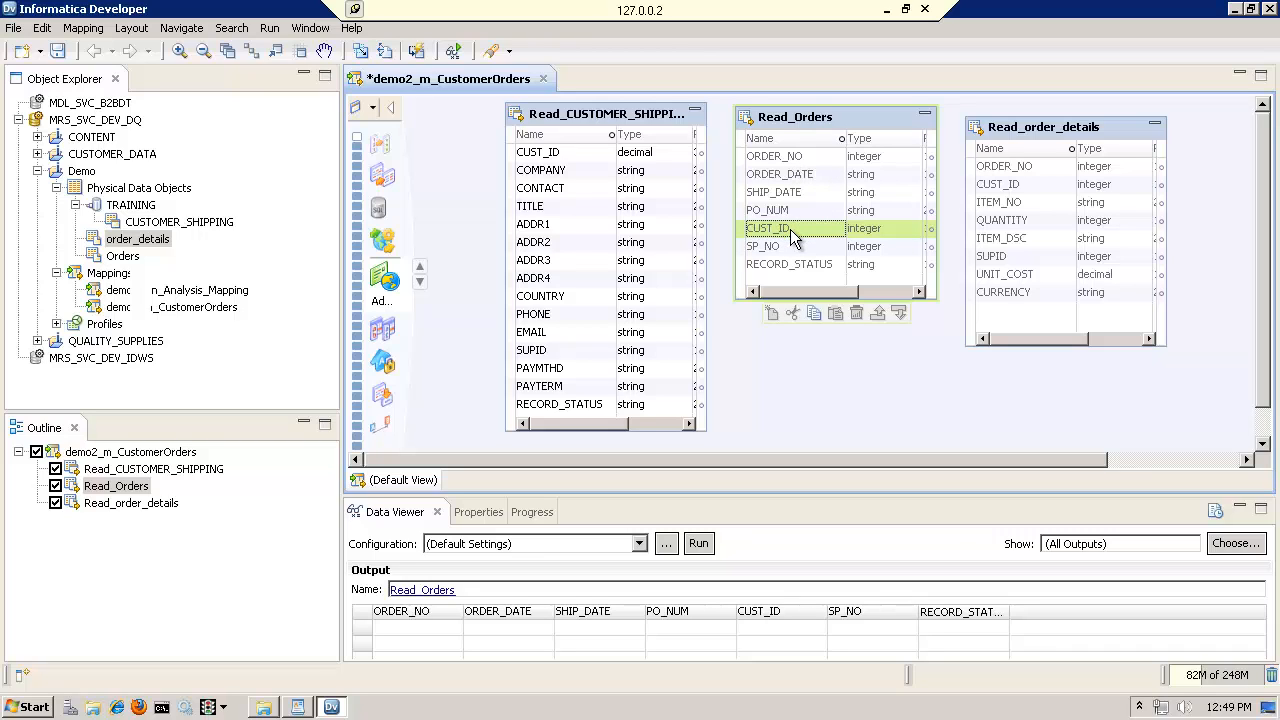
pyautogui.click(1002, 136)
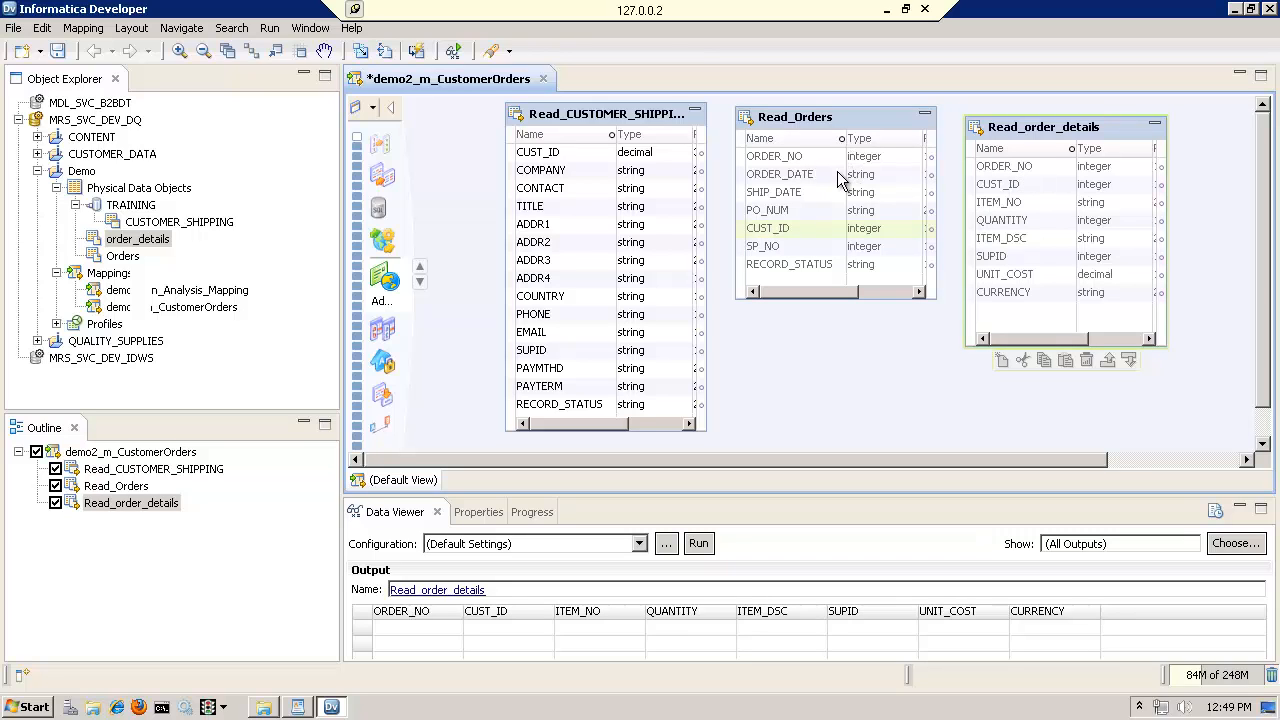
# Run the Data Viewer on Read_CUSTOMER_SHIPPING to preview its rows
pyautogui.click(549, 168)
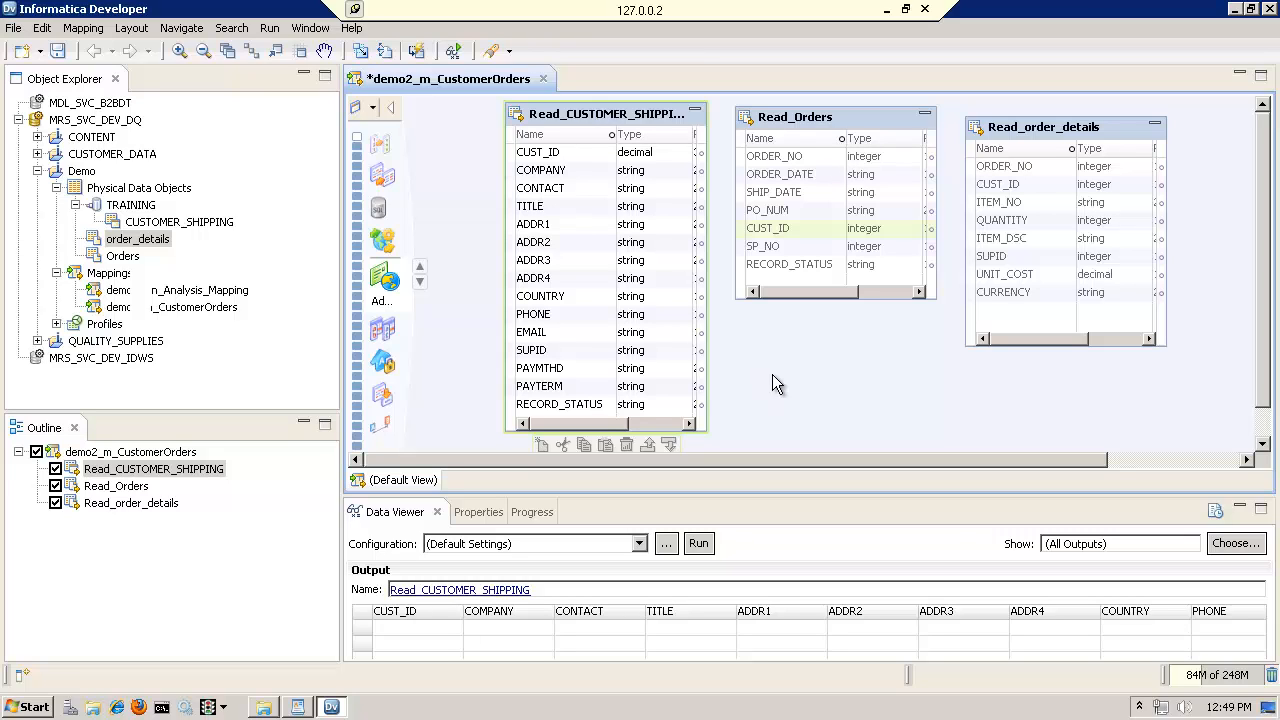
pyautogui.rightClick(612, 120)
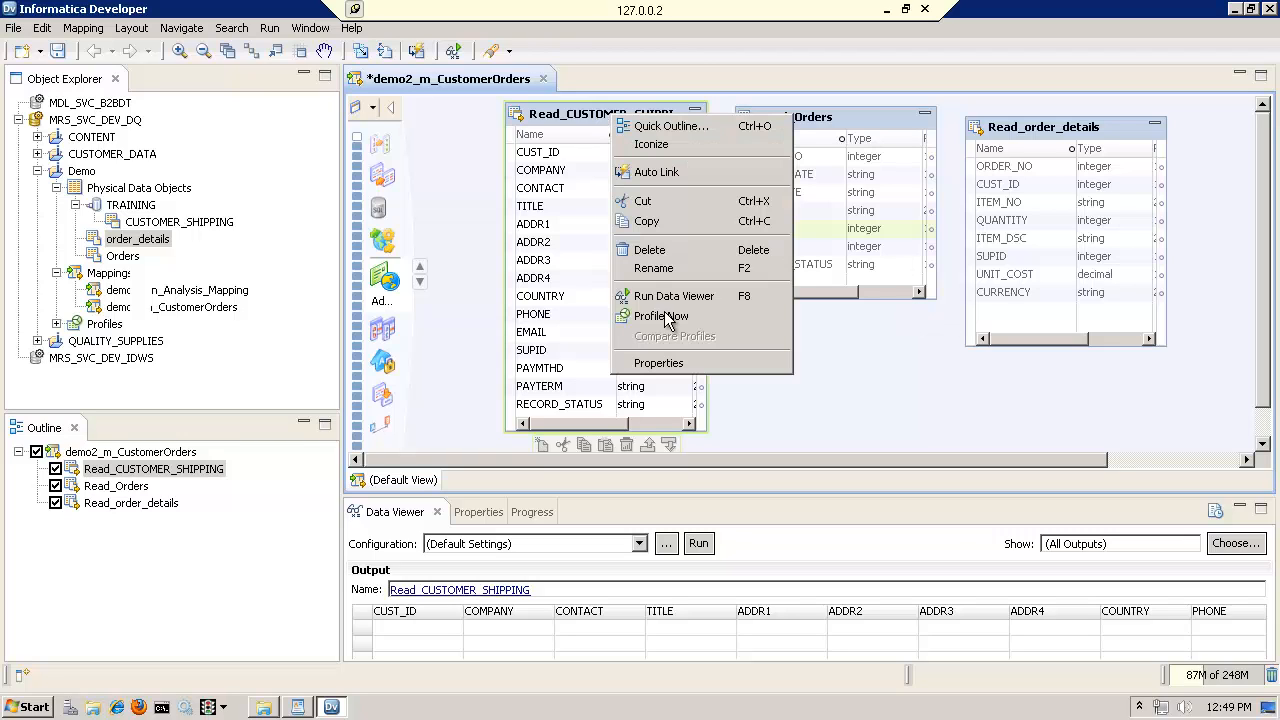
pyautogui.click(730, 297)
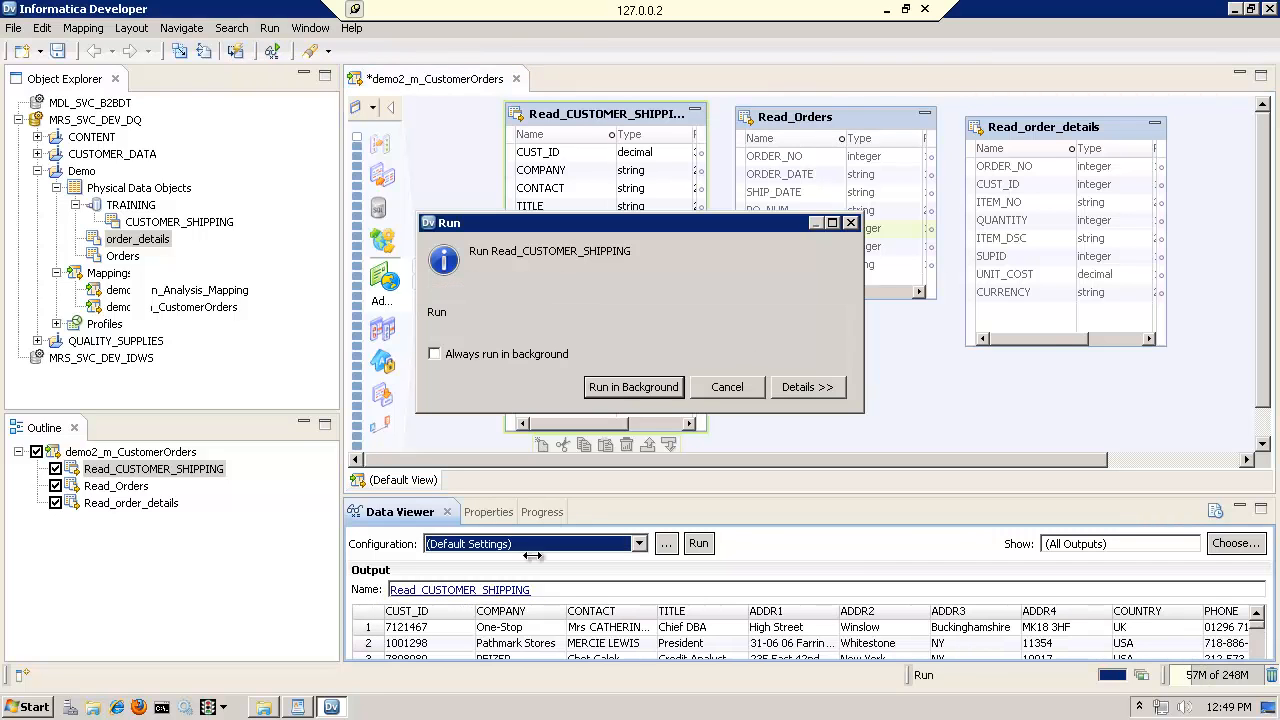
# Profile Read_CUSTOMER_SHIPPING and examine the uniqueness and values of CUST_ID in the column profiling results
pyautogui.rightClick(629, 122)
pyautogui.click(659, 322)
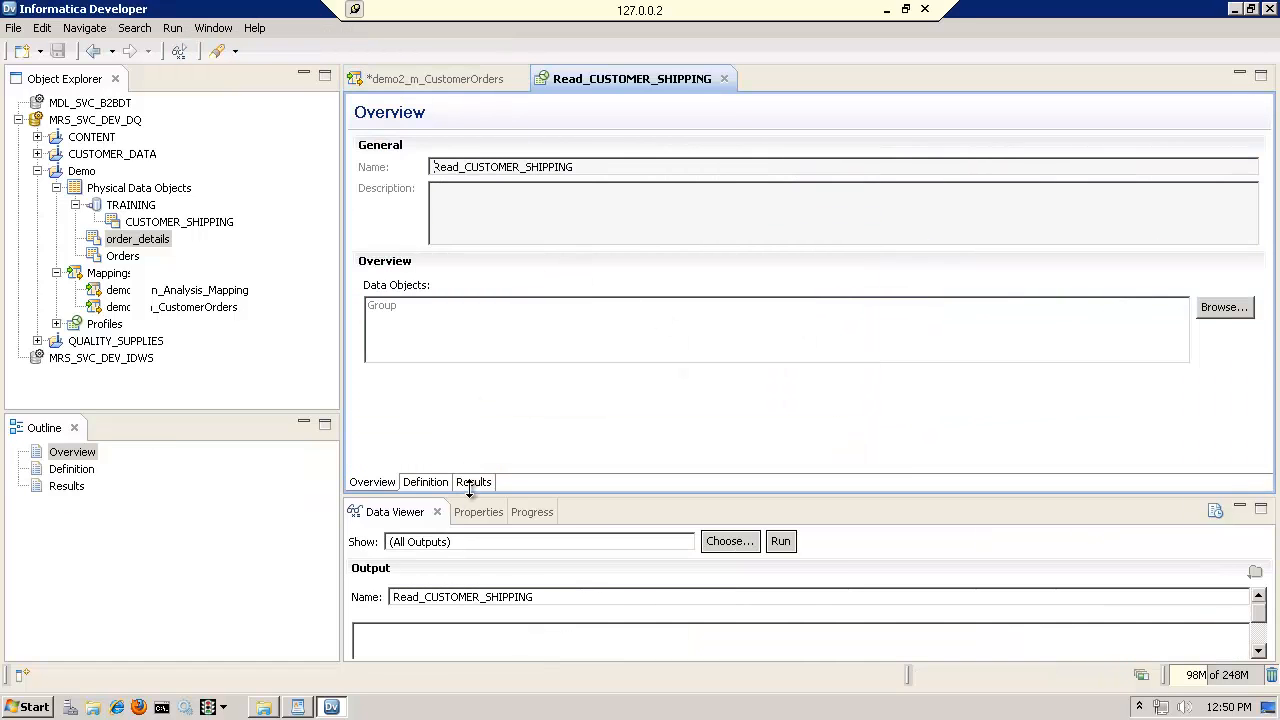
pyautogui.click(472, 482)
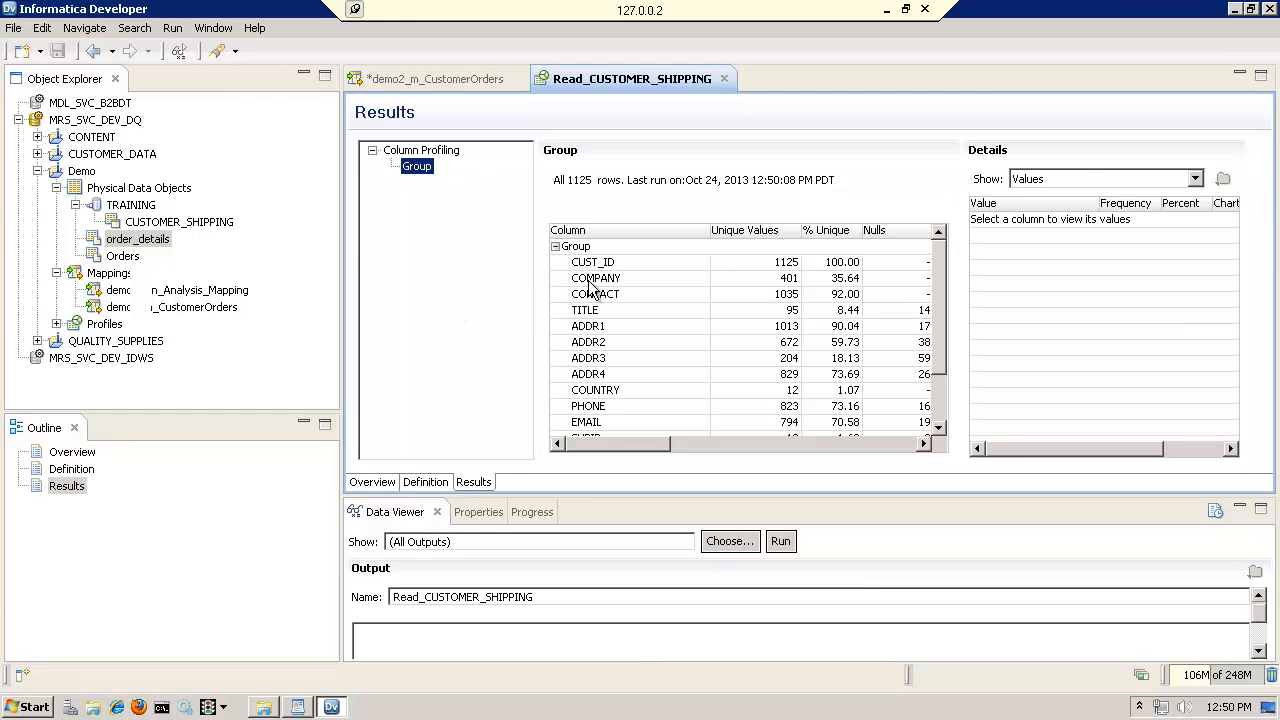
pyautogui.click(605, 266)
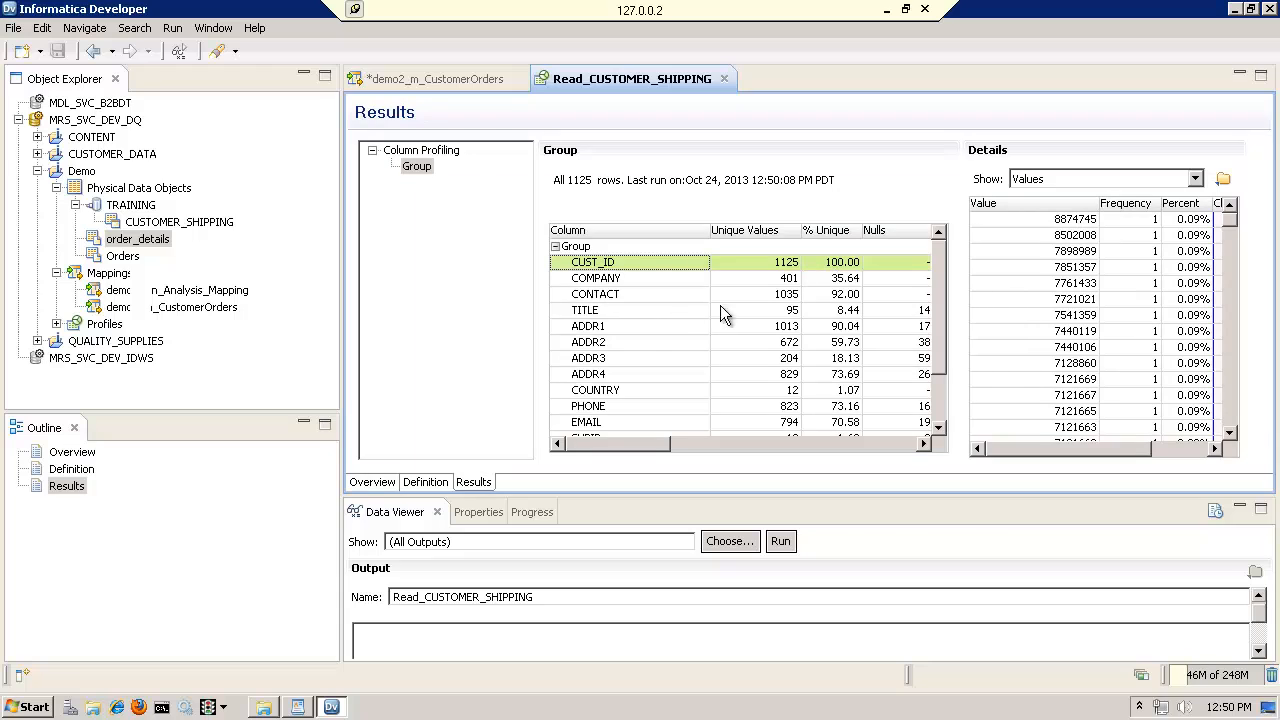
pyautogui.moveTo(940, 332); pyautogui.dragTo(940, 275)
# Return to the demo2_m_CustomerOrders mapping, profile Read_Orders and show its column profiling results
pyautogui.click(462, 78)
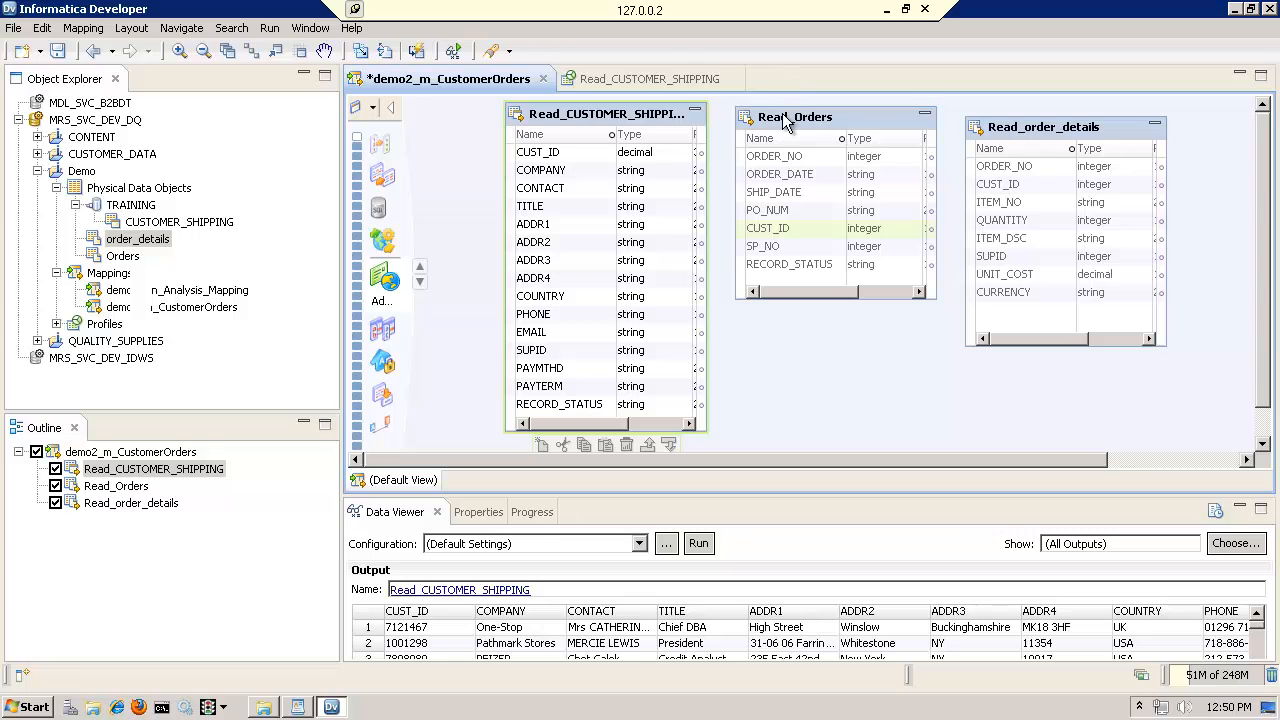
pyautogui.click(789, 118)
pyautogui.rightClick(792, 121)
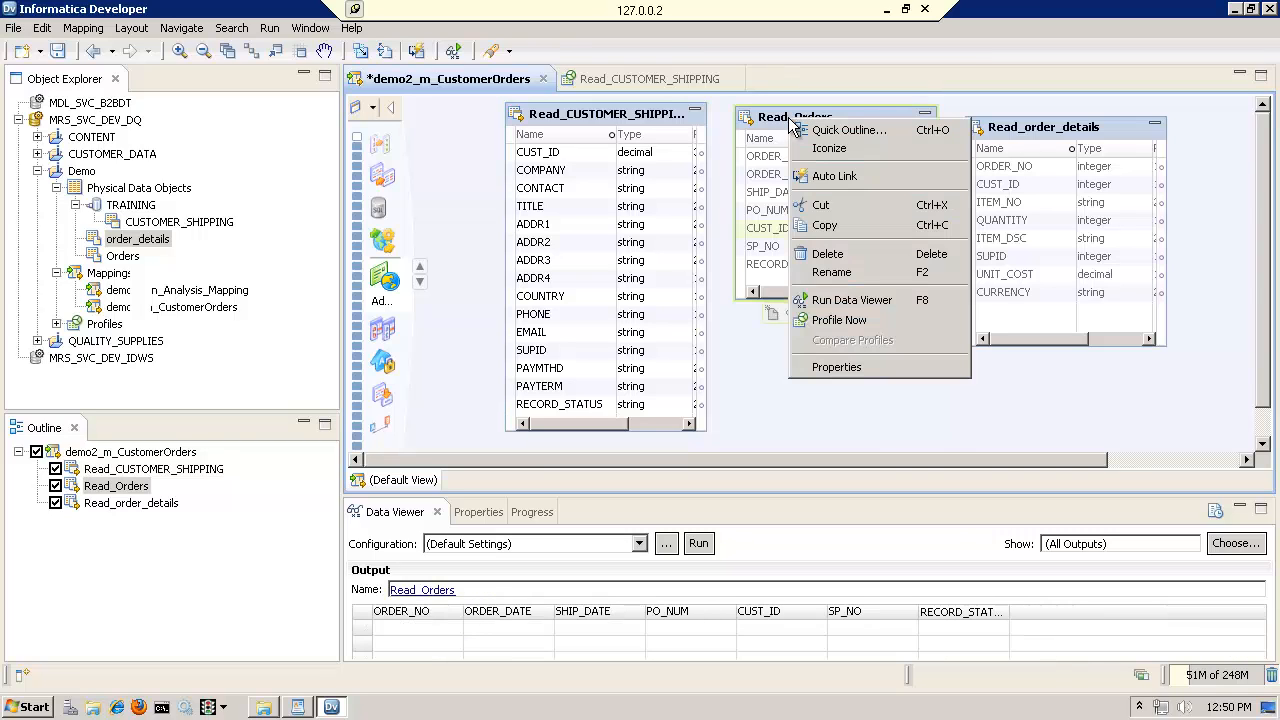
pyautogui.click(838, 320)
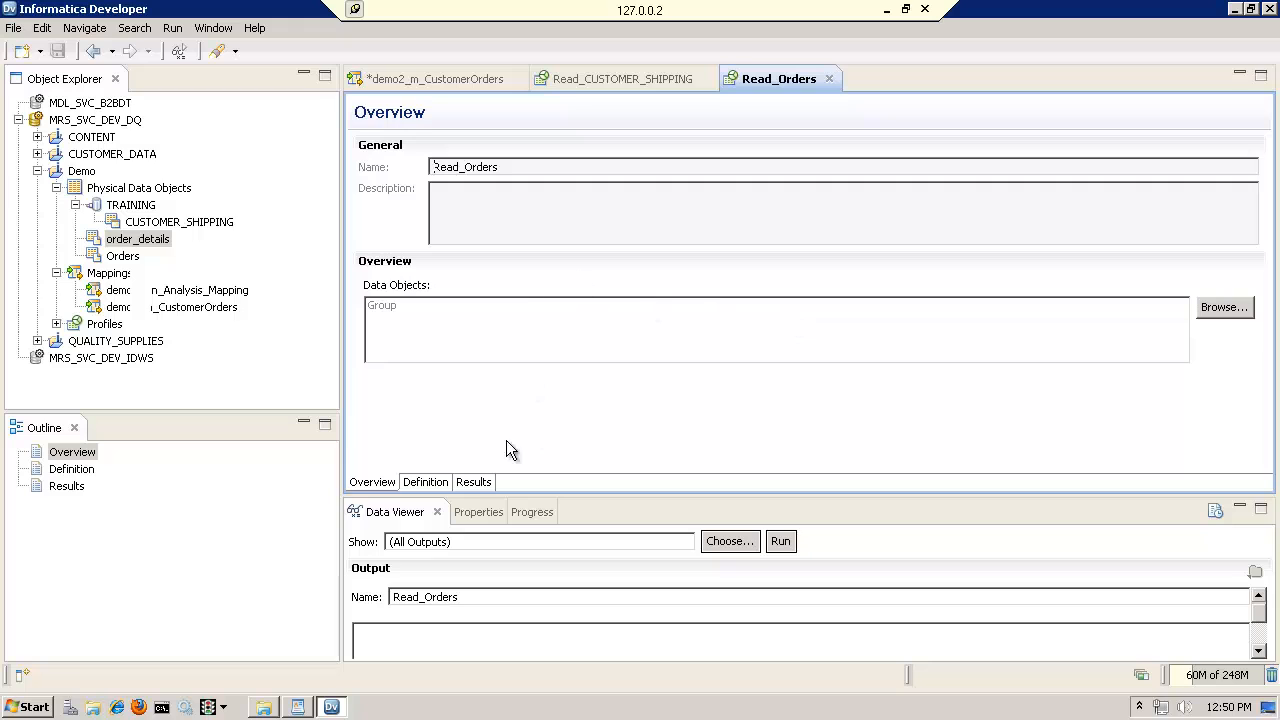
pyautogui.click(472, 480)
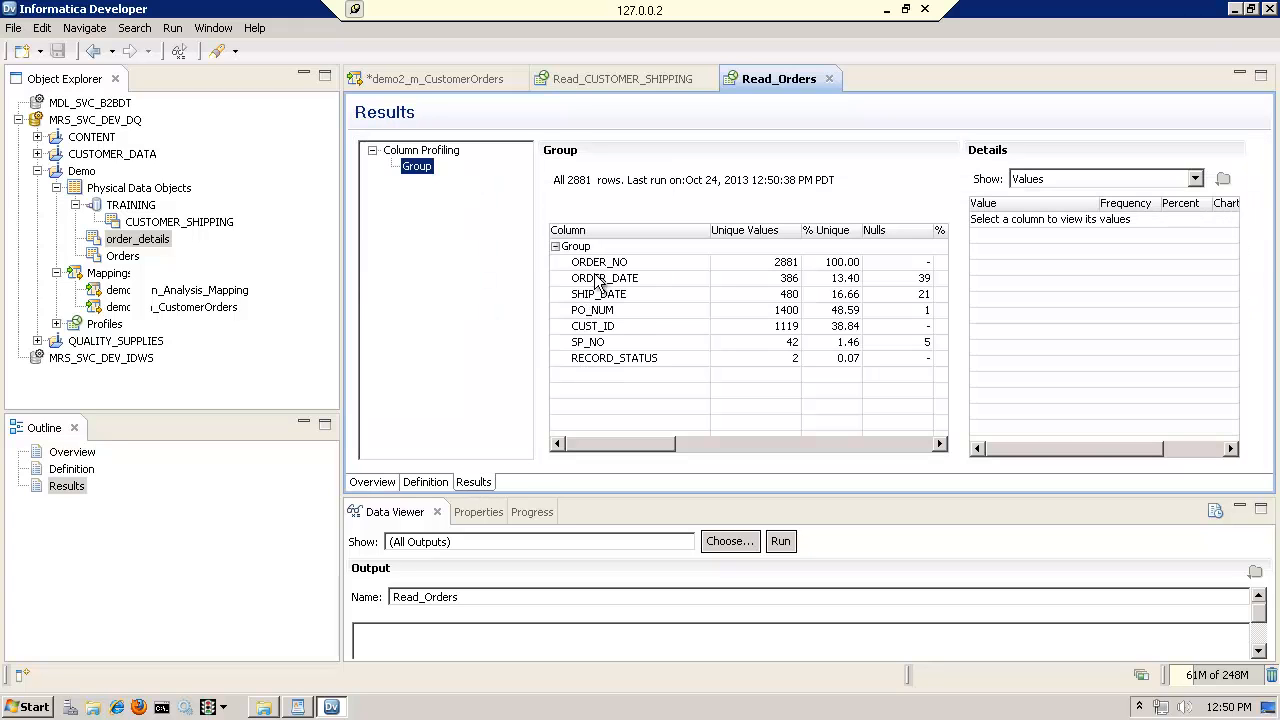
# Examine the CUST_ID value frequencies in the Read_Orders profile, sorted by value in ascending order
pyautogui.click(603, 326)
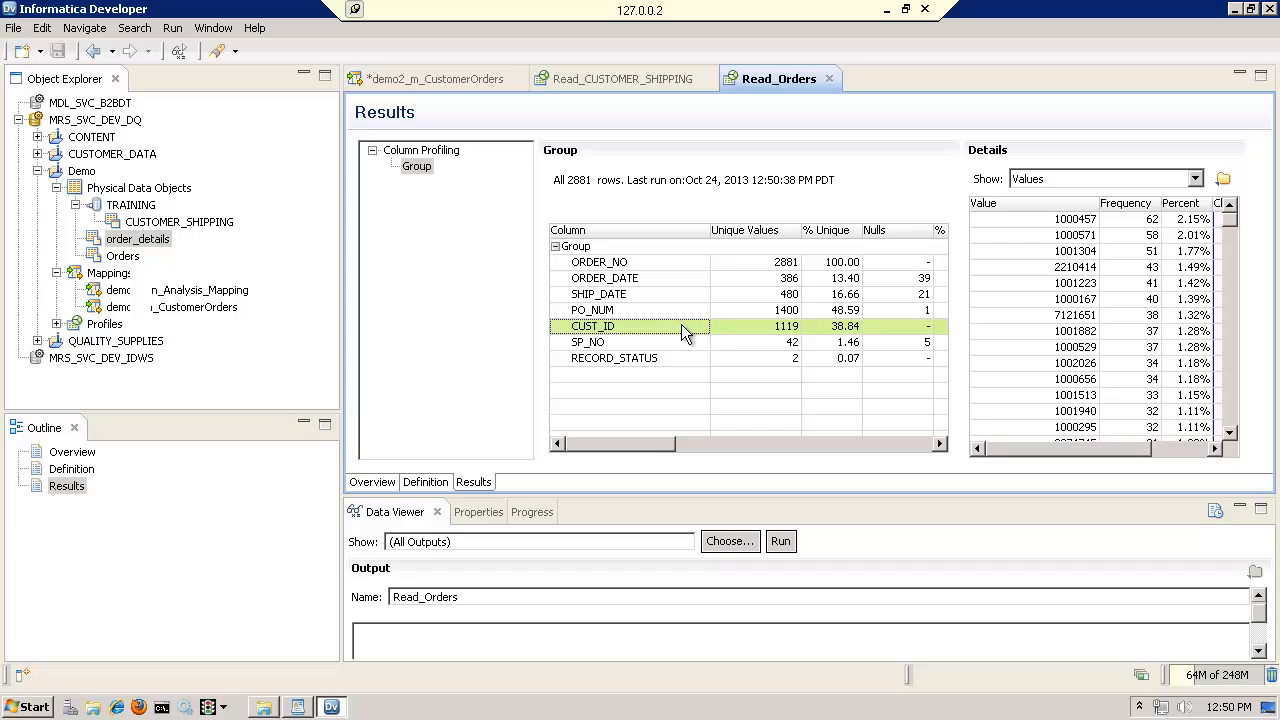
pyautogui.click(1078, 207)
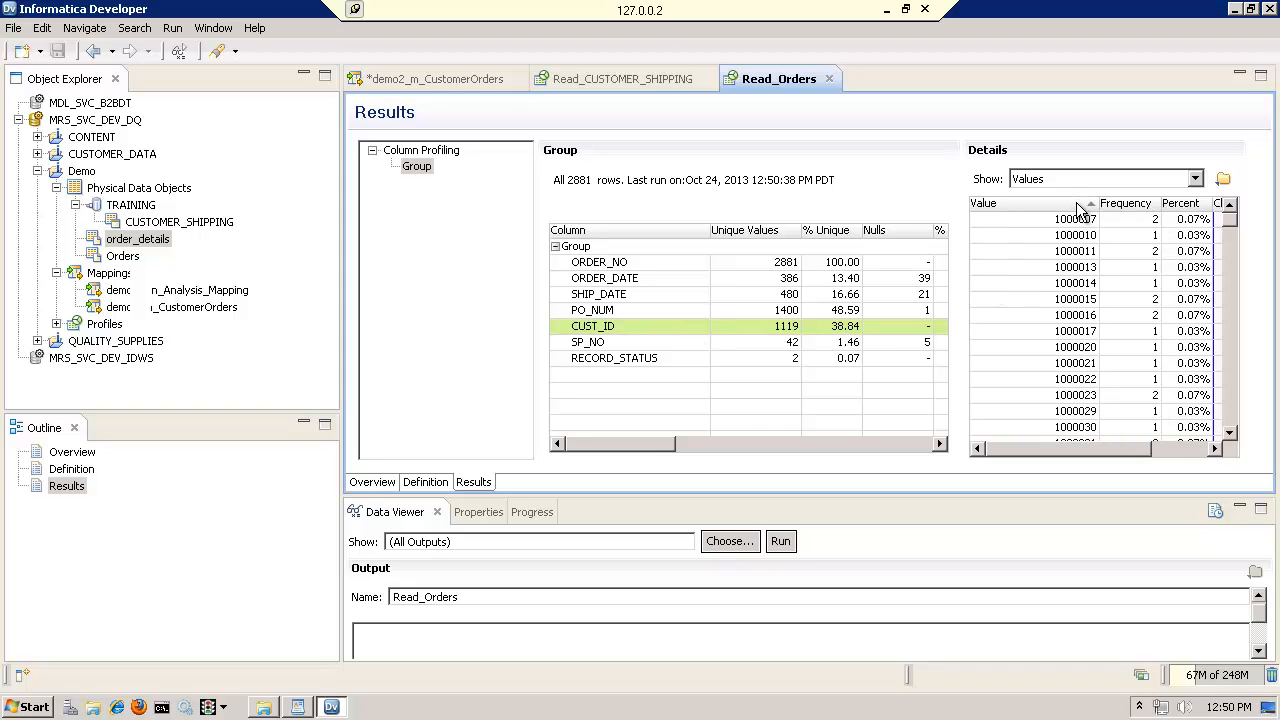
pyautogui.click(1068, 208)
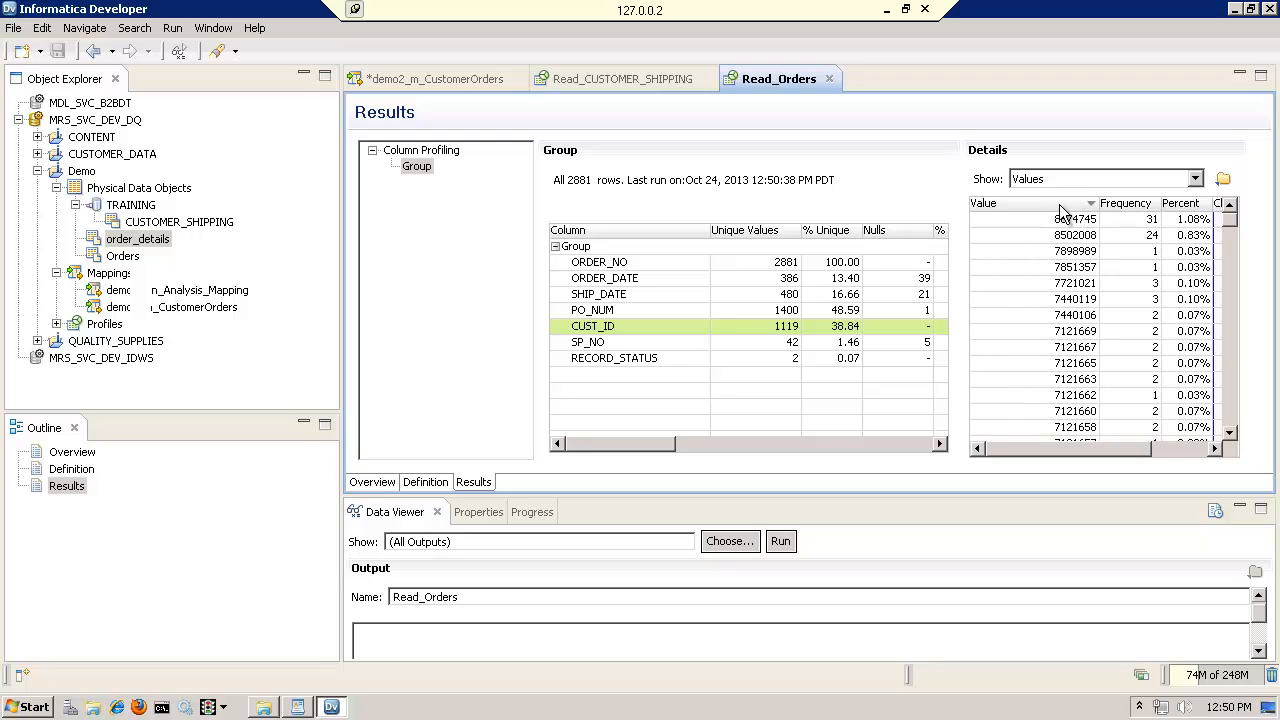
pyautogui.click(1058, 210)
pyautogui.click(1072, 220)
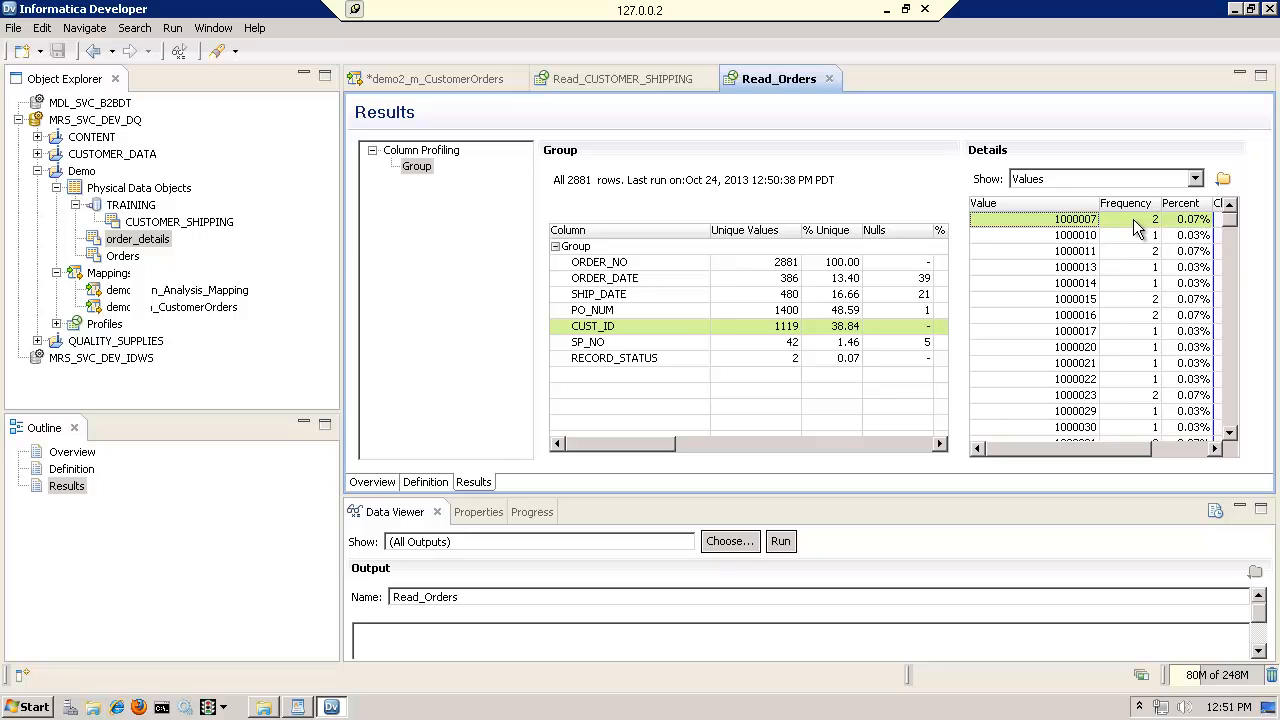
# Return to the demo2_m_CustomerOrders mapping, add a Joiner transformation and place it just below Read_order_details
pyautogui.click(372, 483)
pyautogui.click(474, 76)
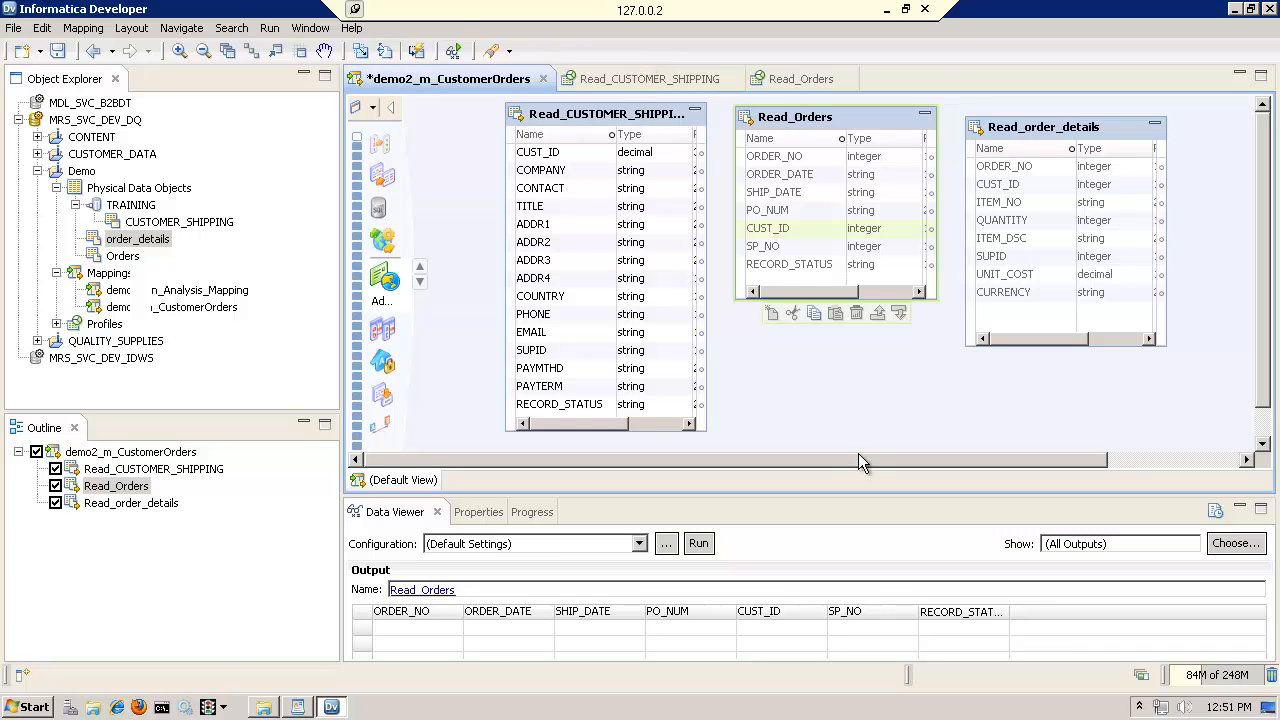
pyautogui.moveTo(856, 459); pyautogui.dragTo(861, 460)
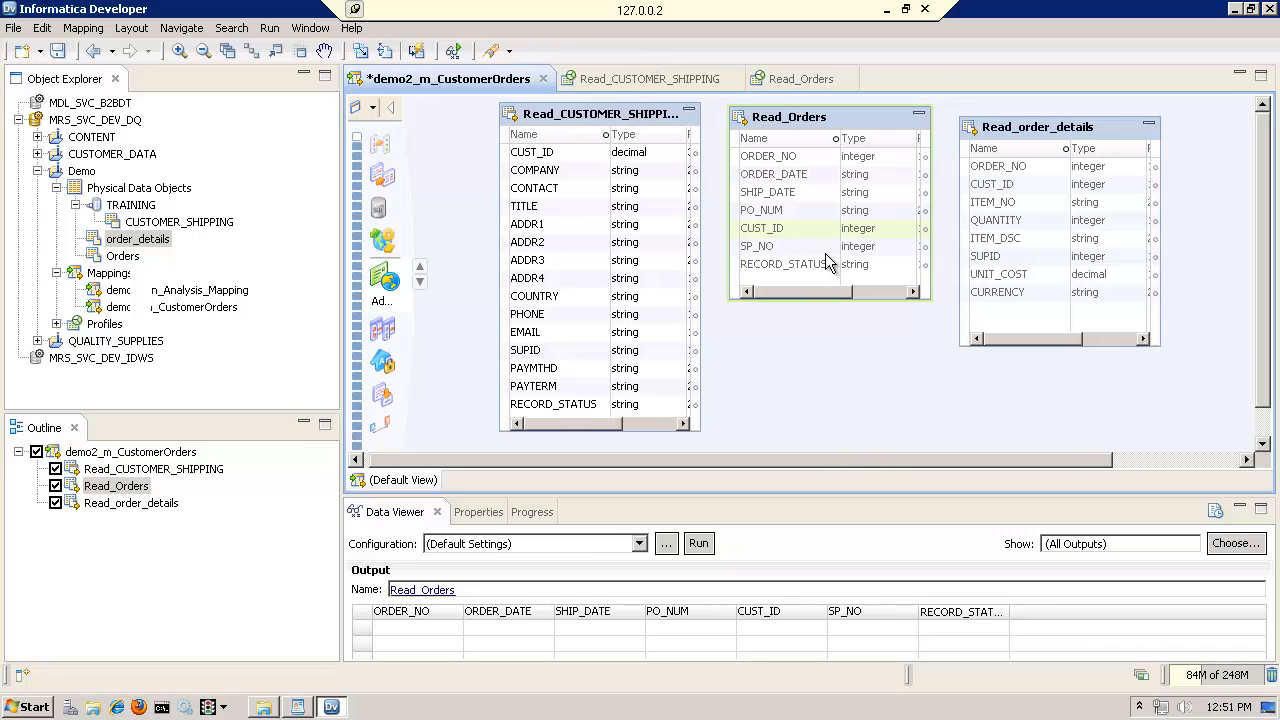
pyautogui.rightClick(820, 335)
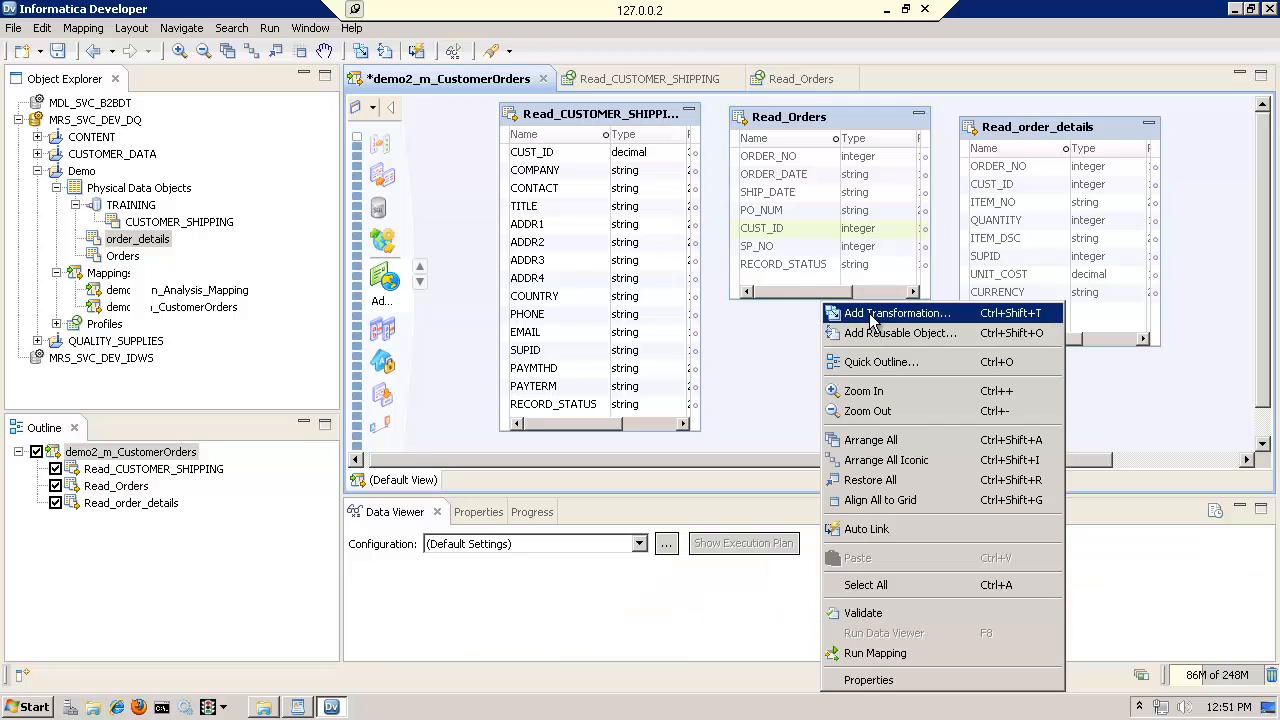
pyautogui.click(869, 313)
pyautogui.write('jn')
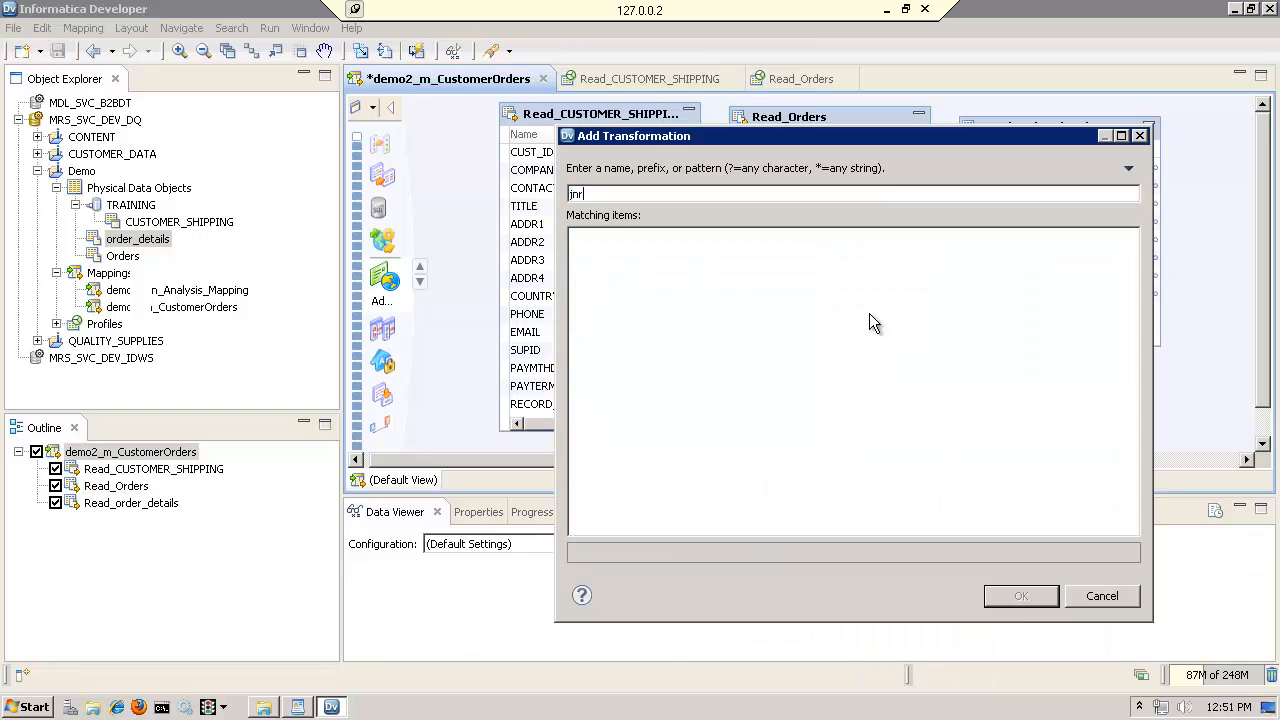
pyautogui.write('r')
pyautogui.press('BackSpace')
pyautogui.press('BackSpace')
pyautogui.press('BackSpace')
pyautogui.write('j')
pyautogui.click(604, 254)
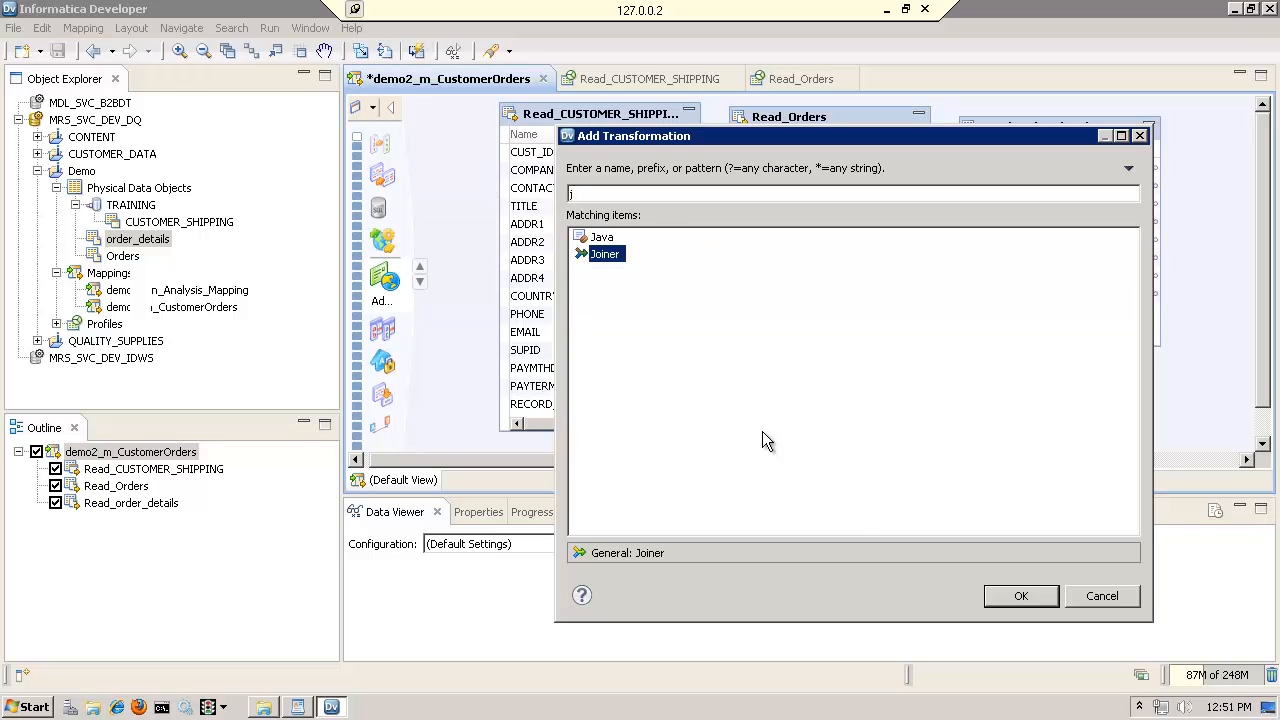
pyautogui.click(1014, 597)
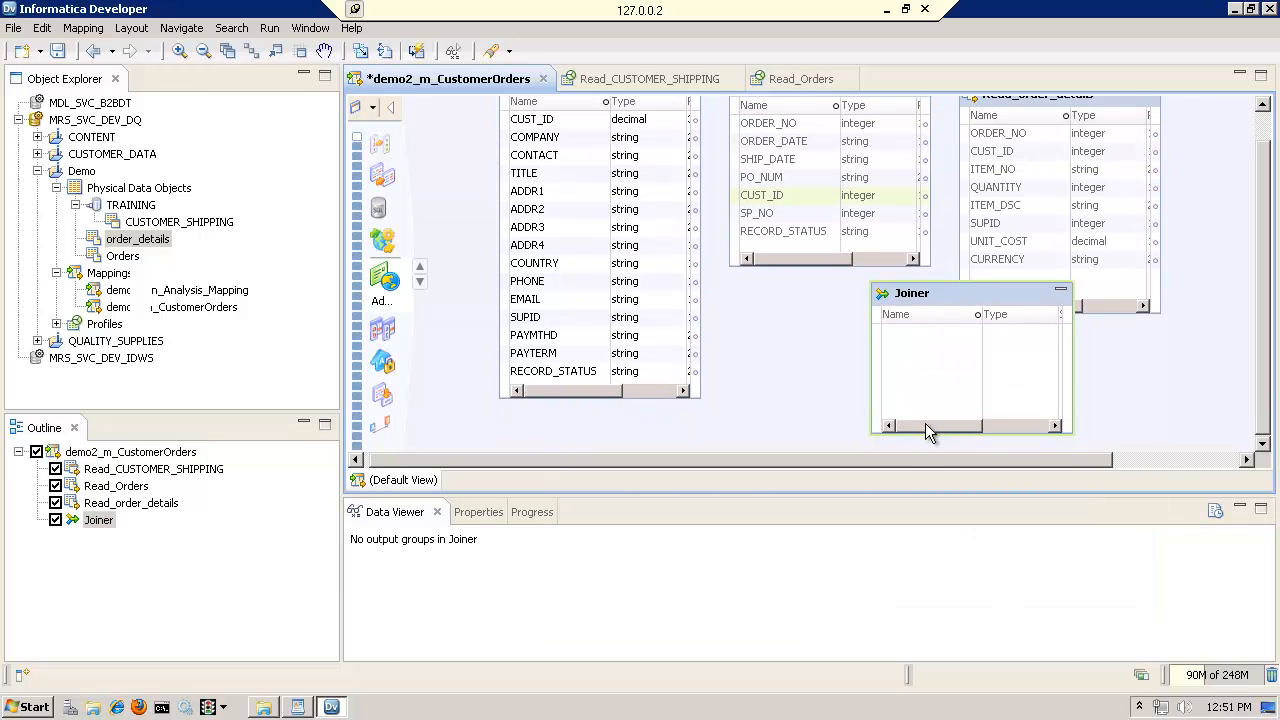
pyautogui.moveTo(940, 308); pyautogui.dragTo(1001, 300)
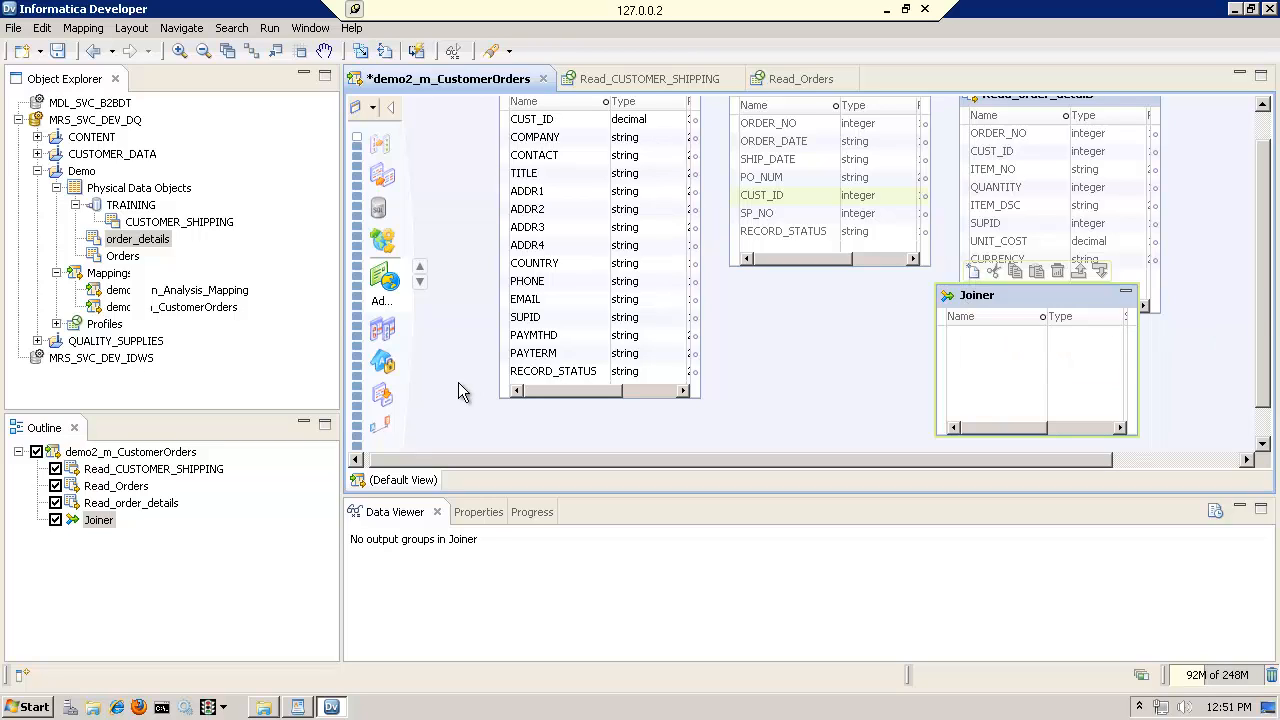
# Reopen the Read_Orders profile's column profiling results and examine the uniqueness and values of ORDER_NO
pyautogui.click(160, 223)
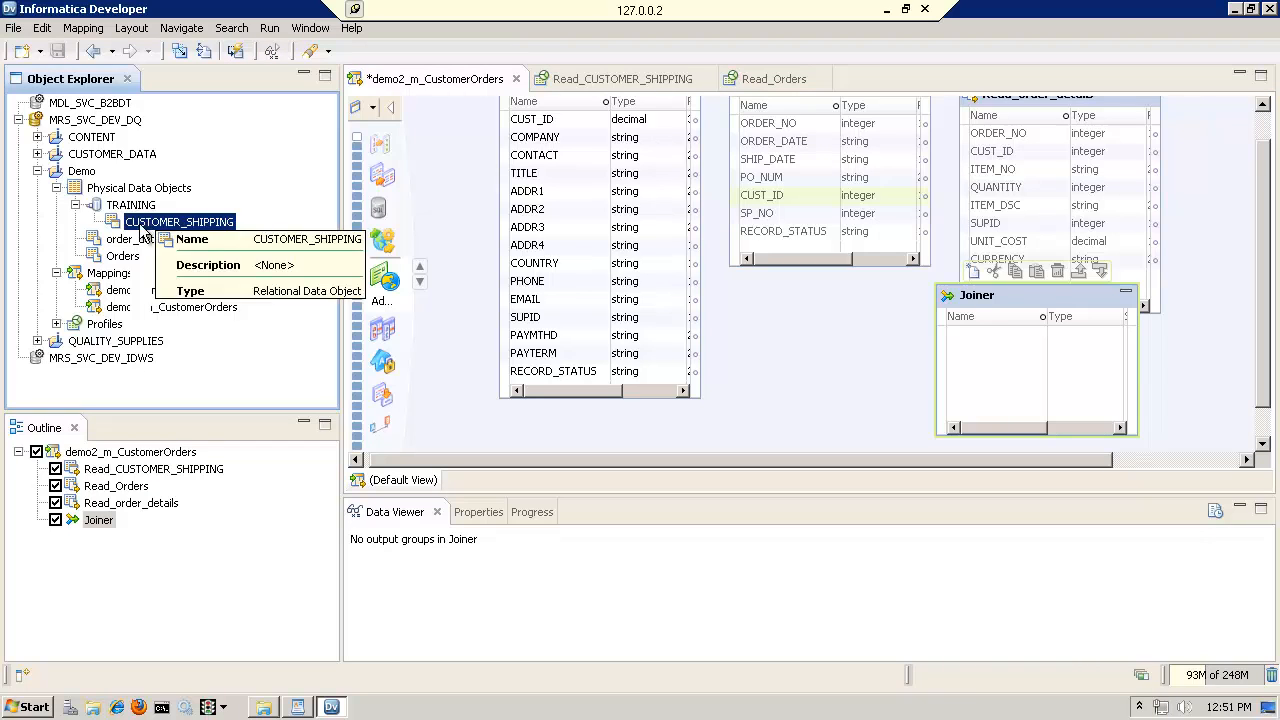
pyautogui.moveTo(1267, 272); pyautogui.dragTo(1270, 218)
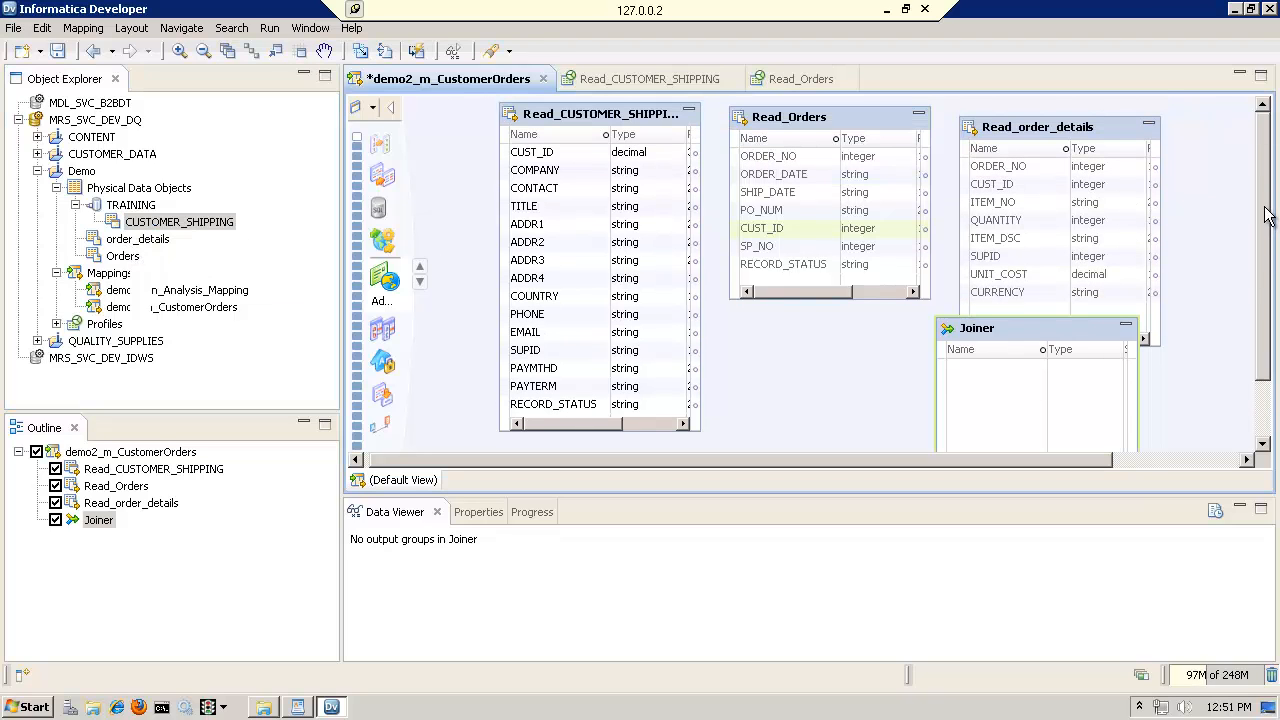
pyautogui.click(803, 120)
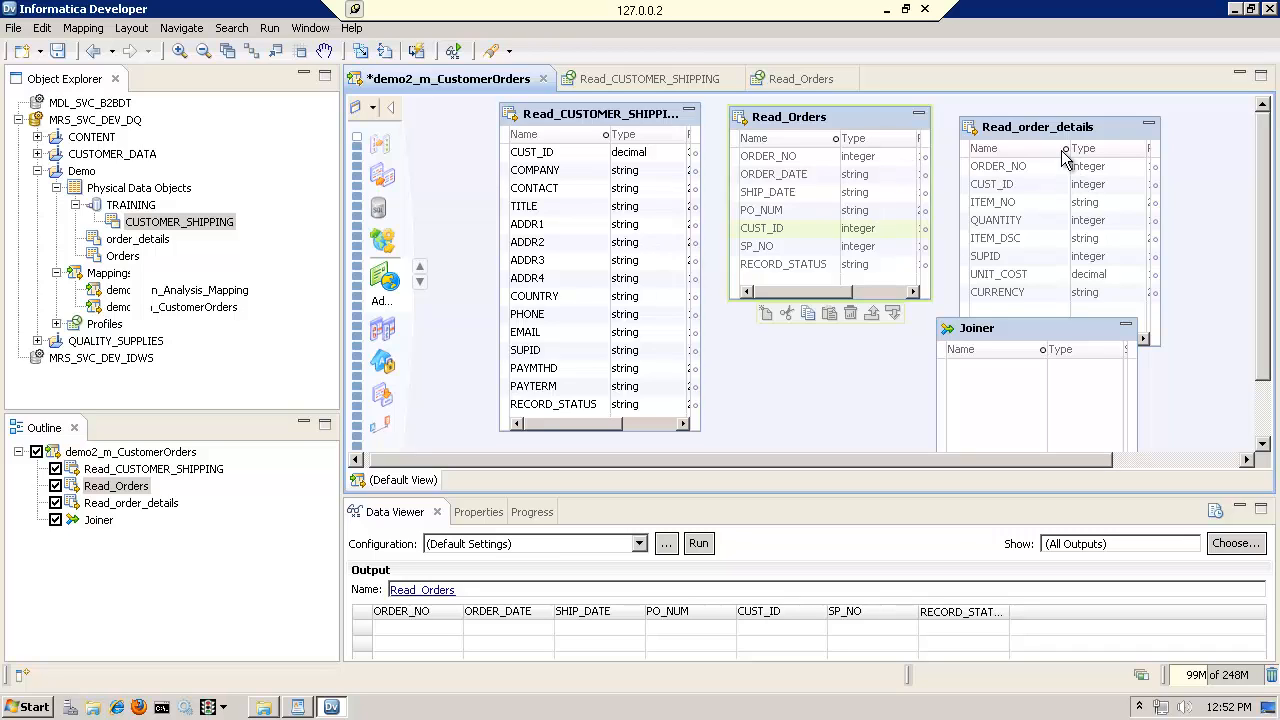
pyautogui.click(787, 158)
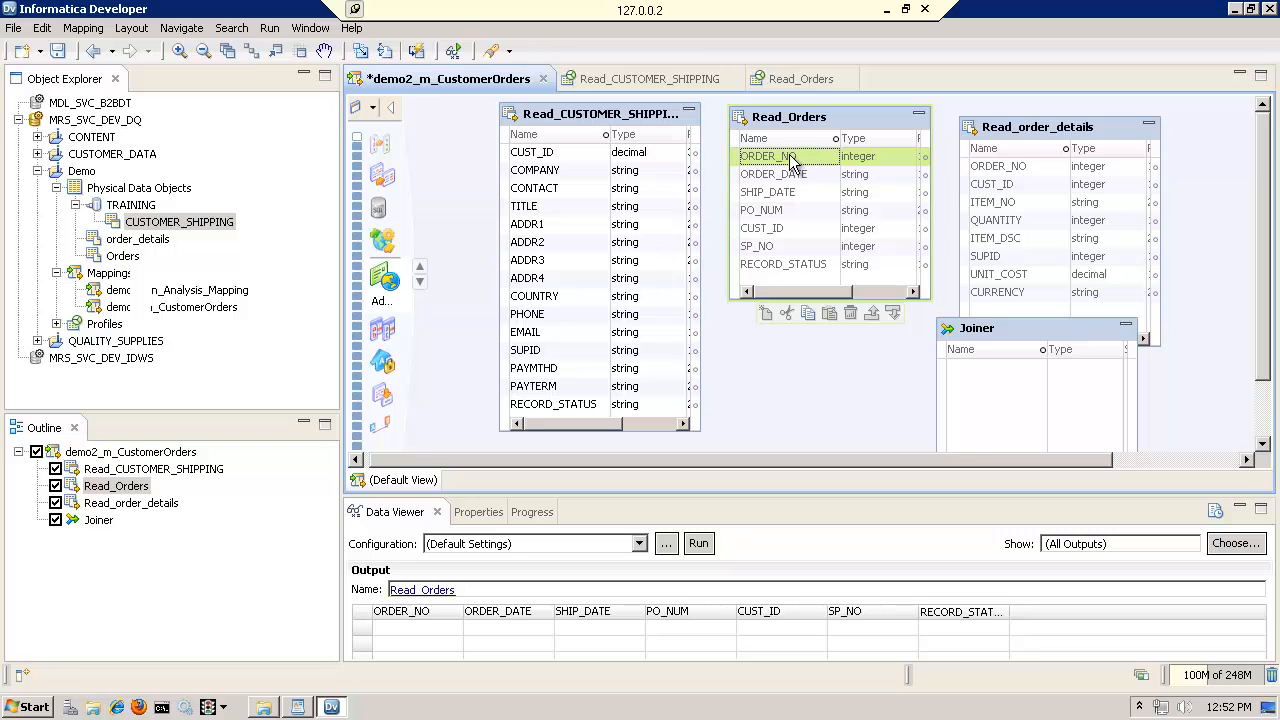
pyautogui.click(782, 81)
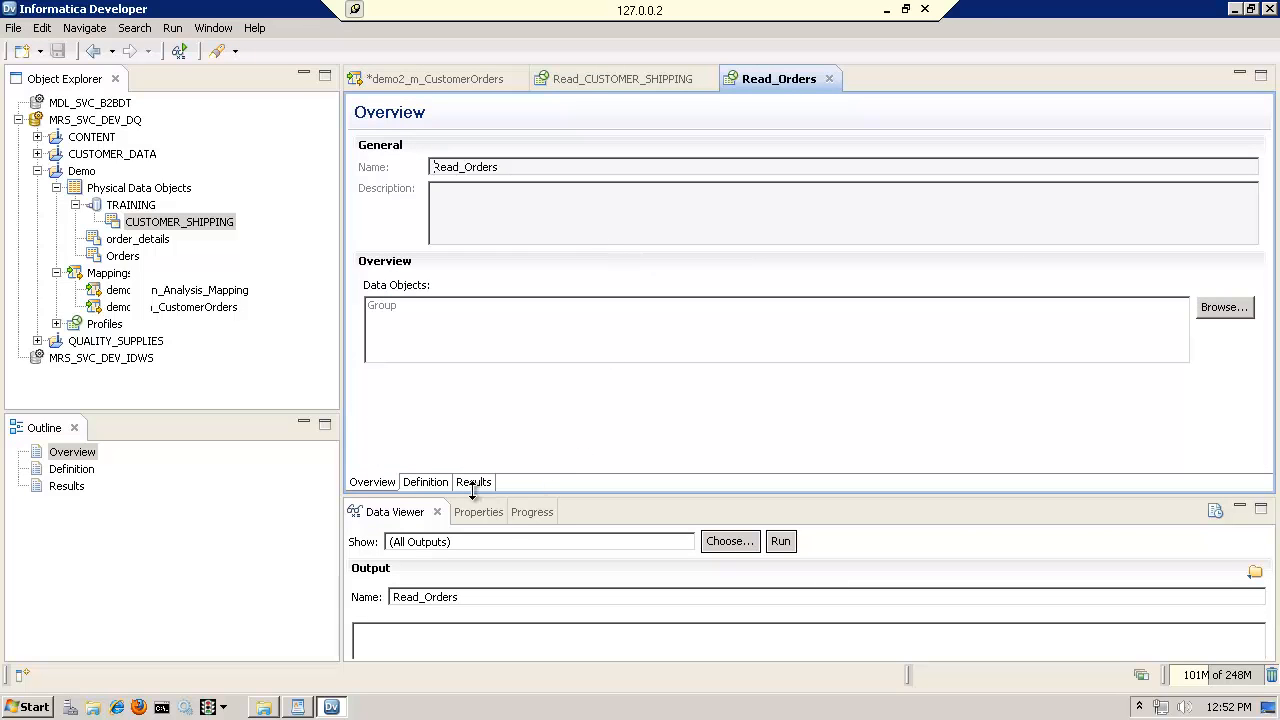
pyautogui.click(474, 483)
pyautogui.click(746, 262)
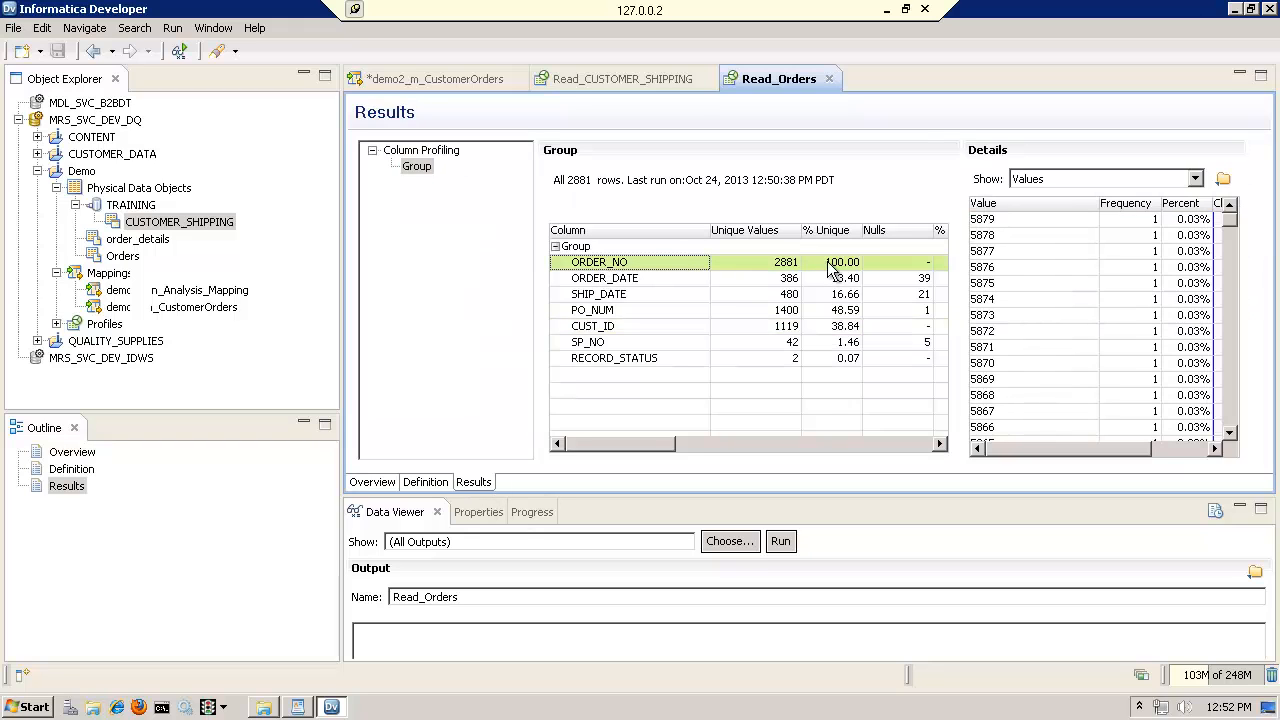
# Profile Read_order_details from the mapping and examine ORDER_NO in its column profiling results
pyautogui.click(490, 78)
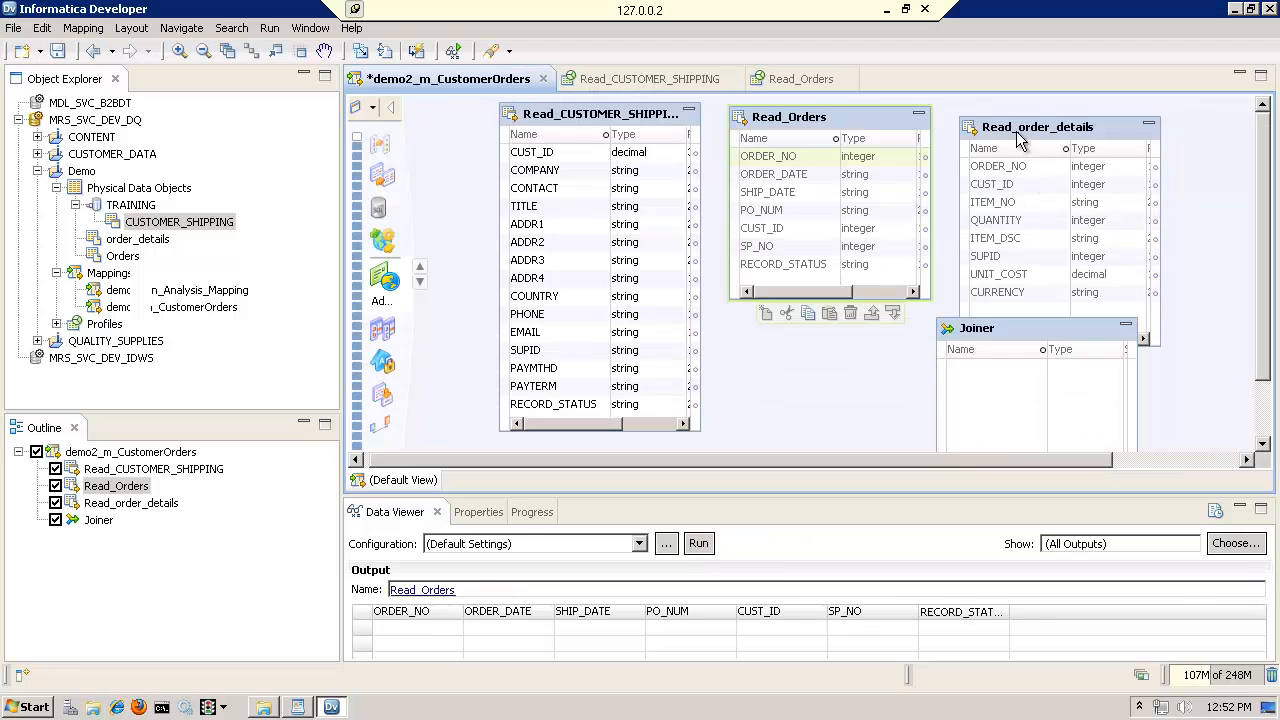
pyautogui.click(1018, 138)
pyautogui.rightClick(1020, 140)
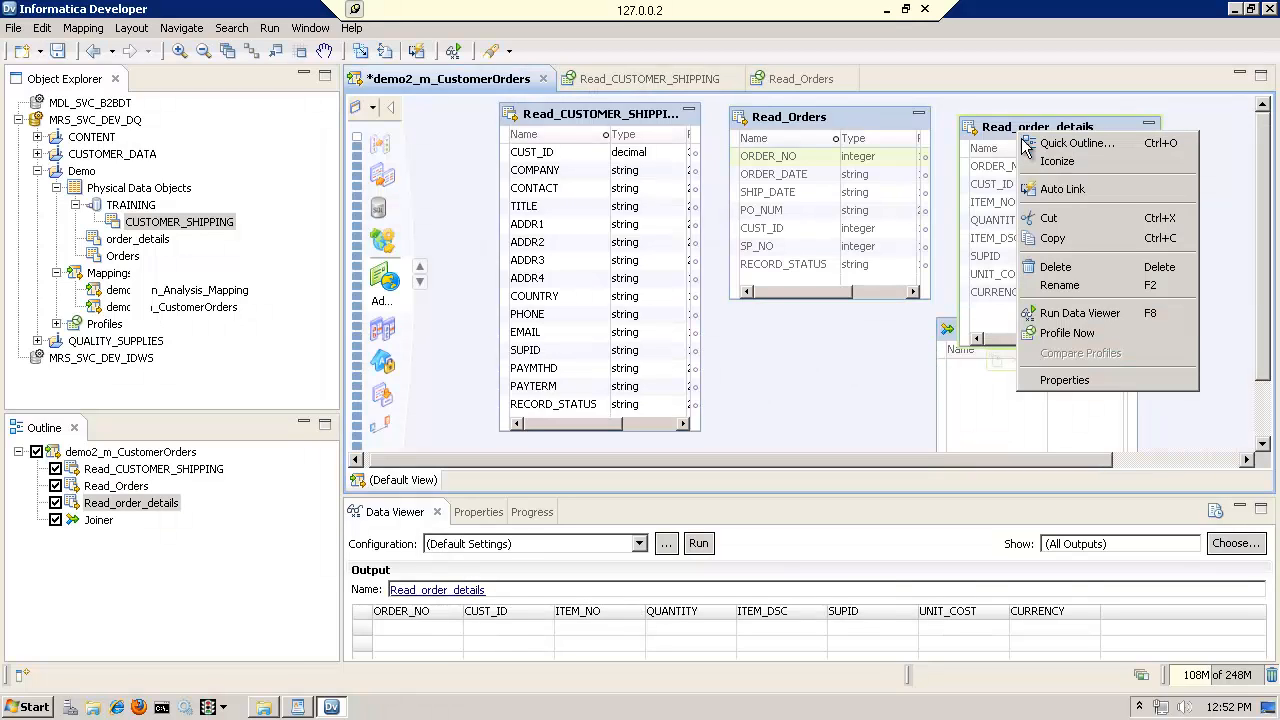
pyautogui.click(1068, 333)
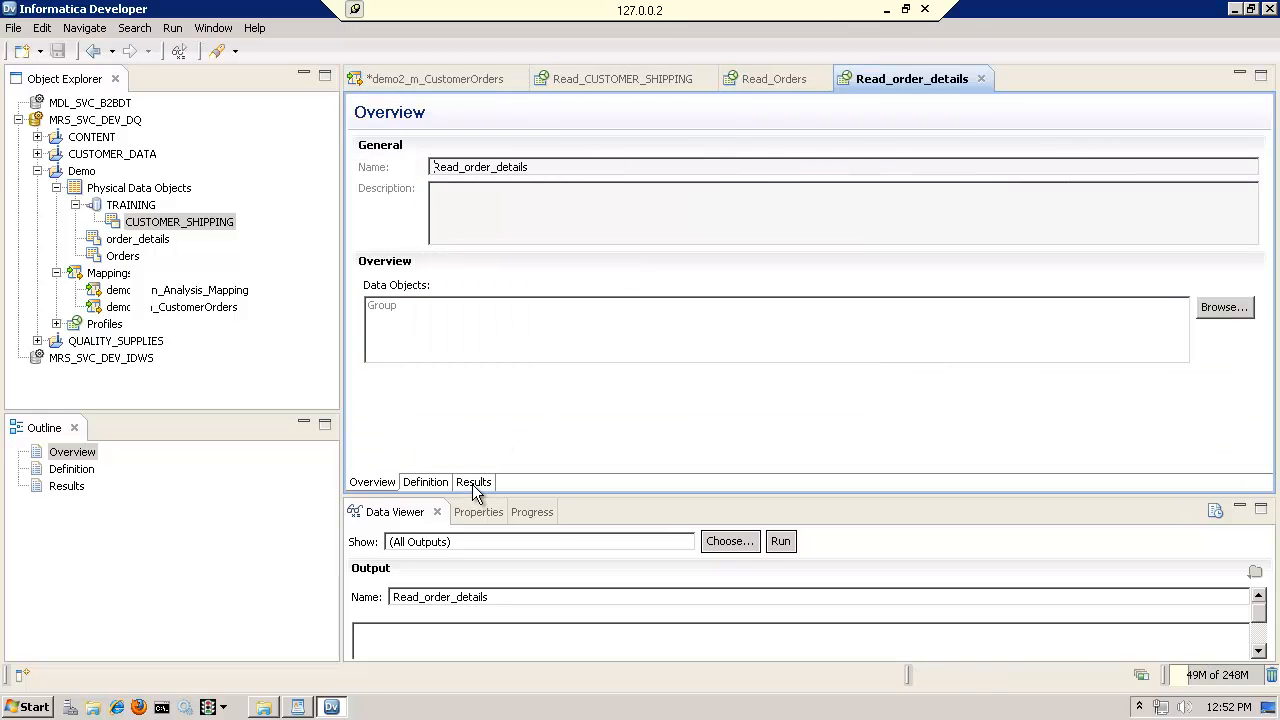
pyautogui.click(472, 484)
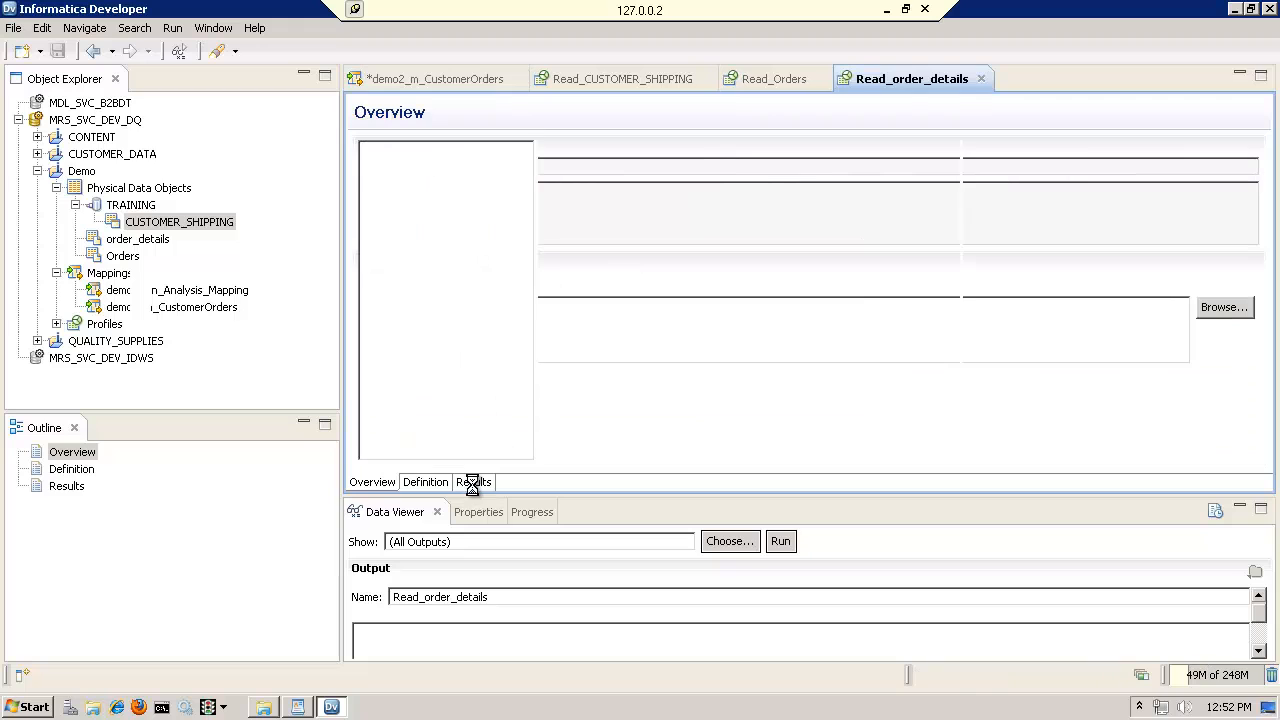
pyautogui.click(607, 264)
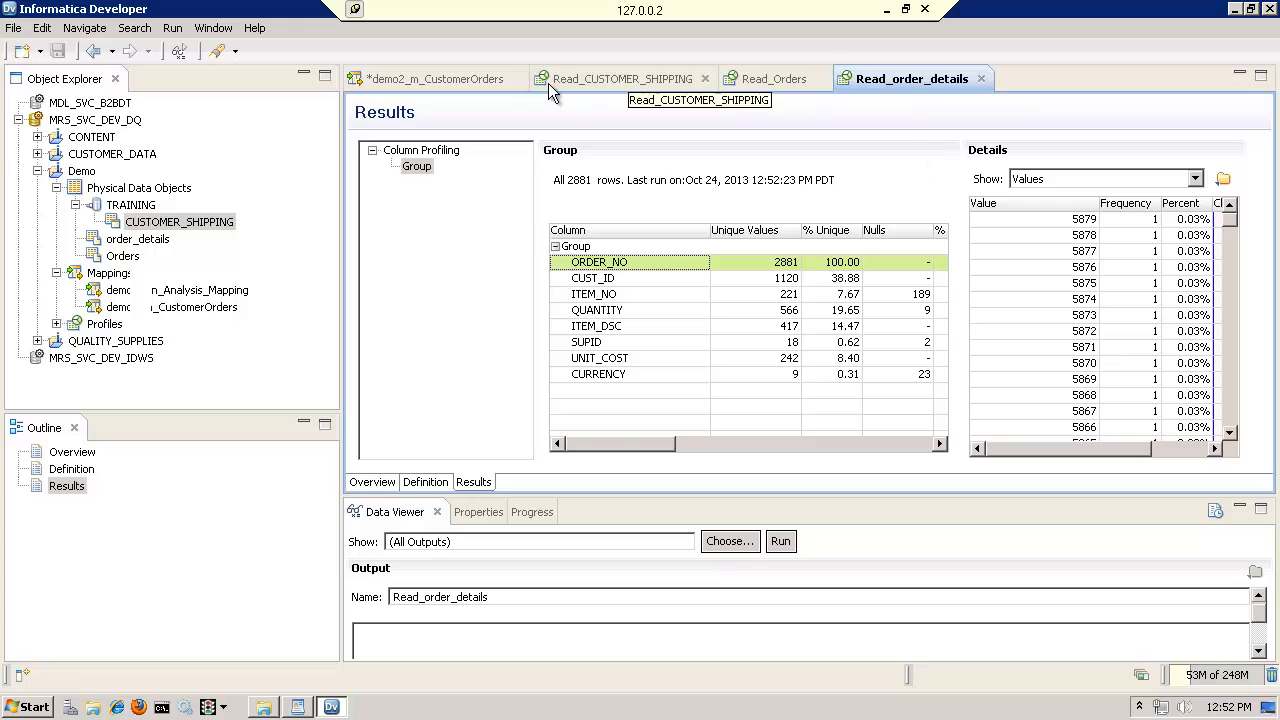
# Start a new profile model from the order_details data object in the Demo project, naming it pm_OrderDetails
pyautogui.click(464, 79)
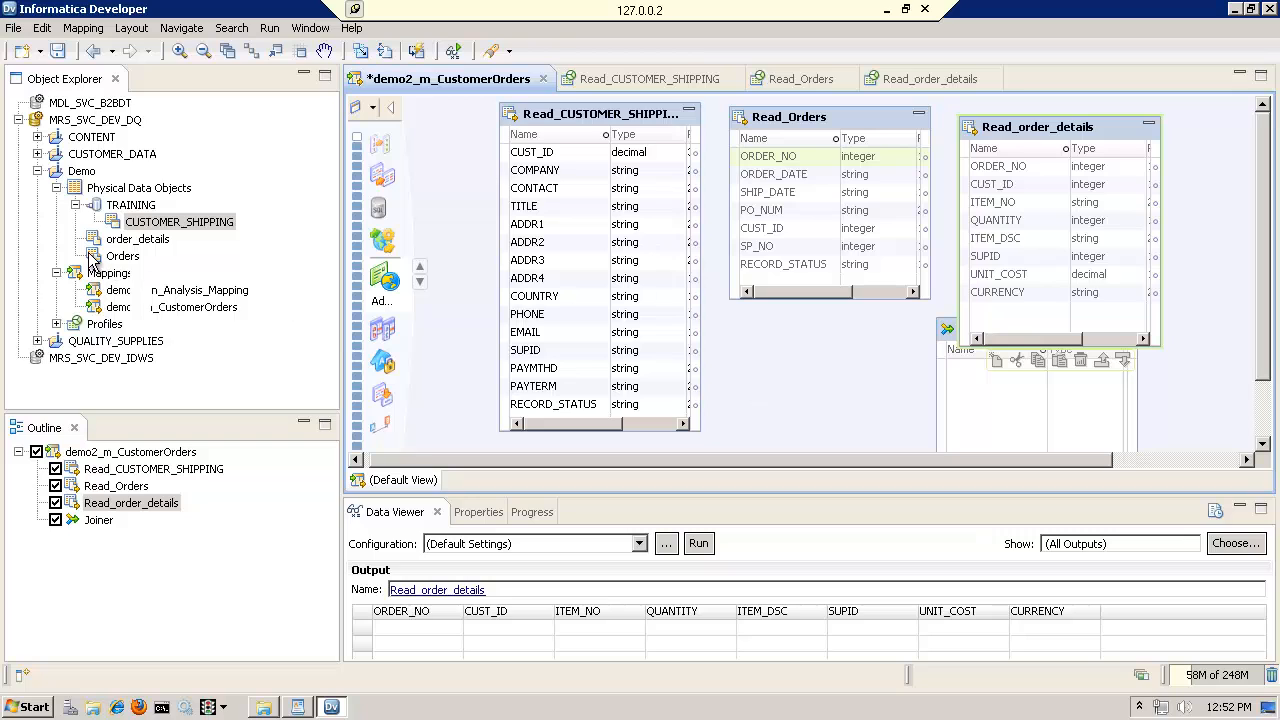
pyautogui.click(138, 242)
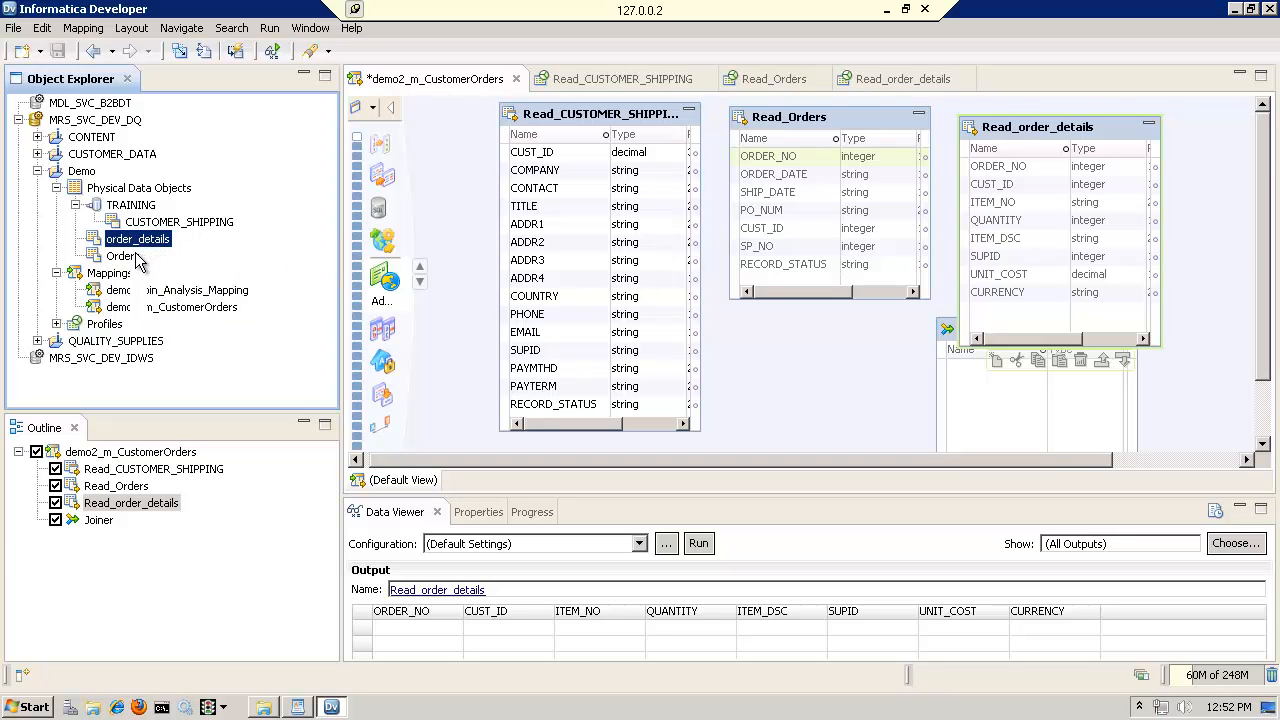
pyautogui.rightClick(152, 245)
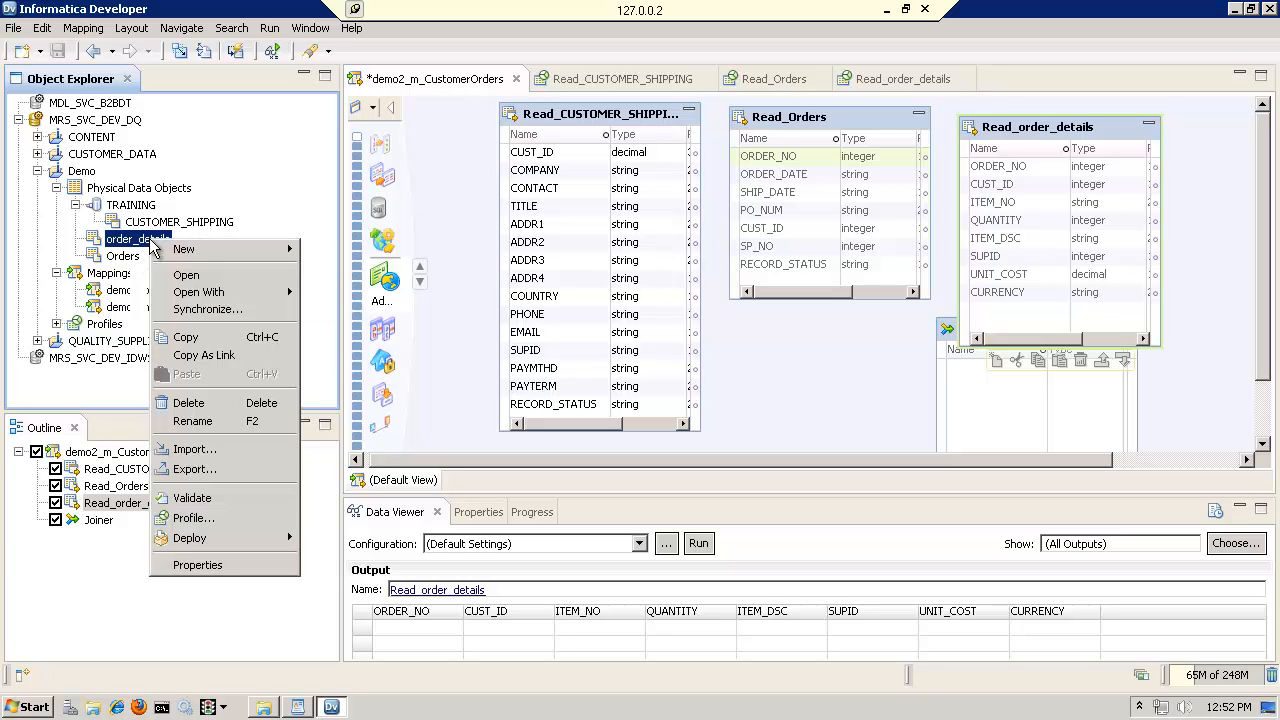
pyautogui.click(180, 527)
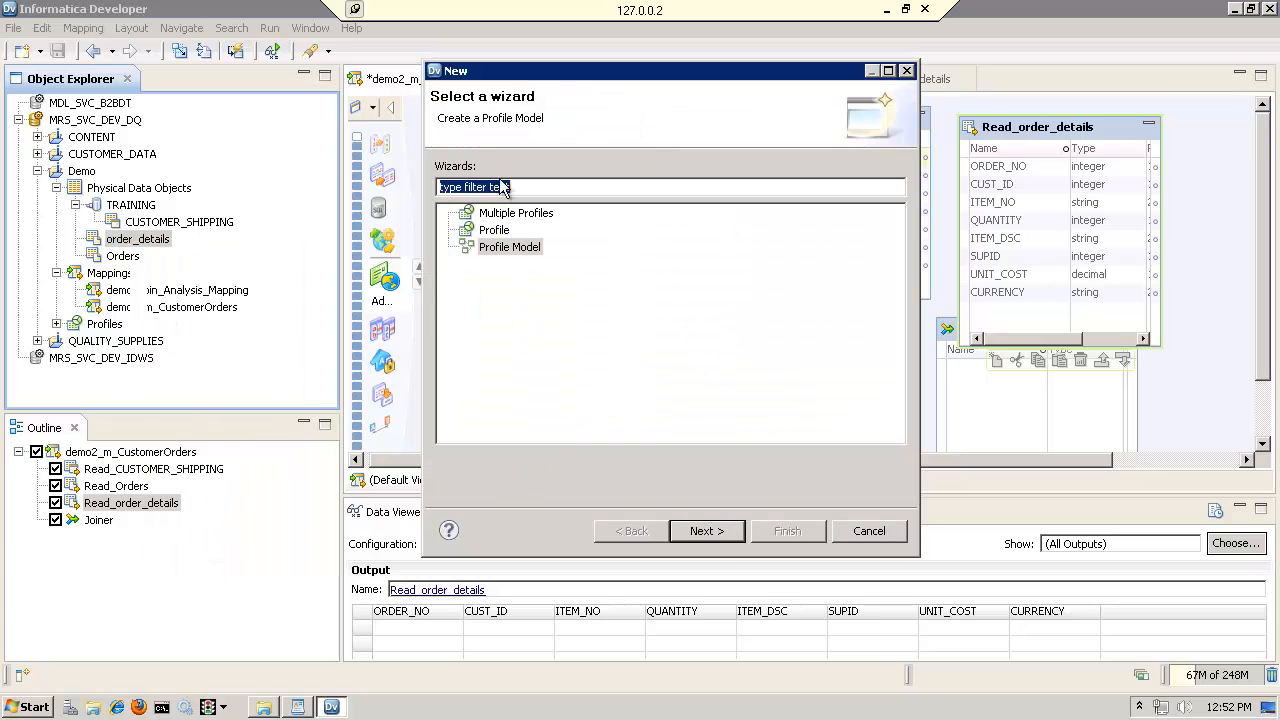
pyautogui.click(516, 216)
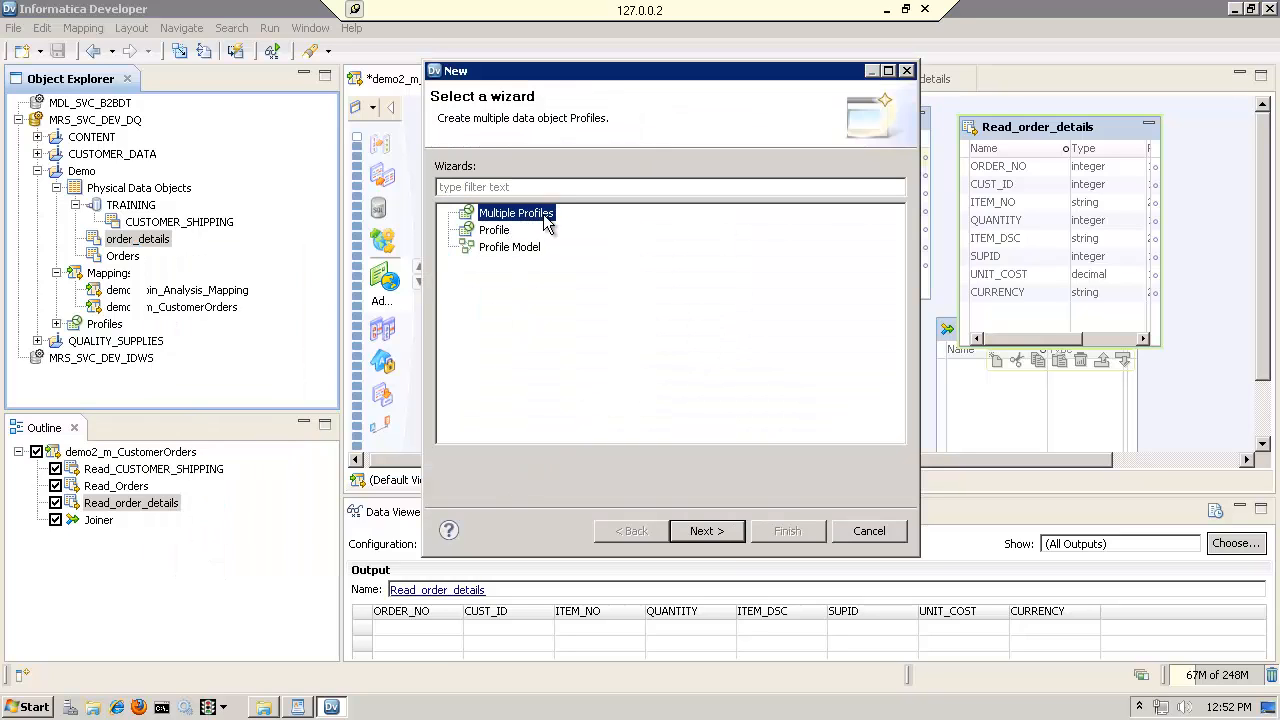
pyautogui.click(498, 233)
pyautogui.click(527, 252)
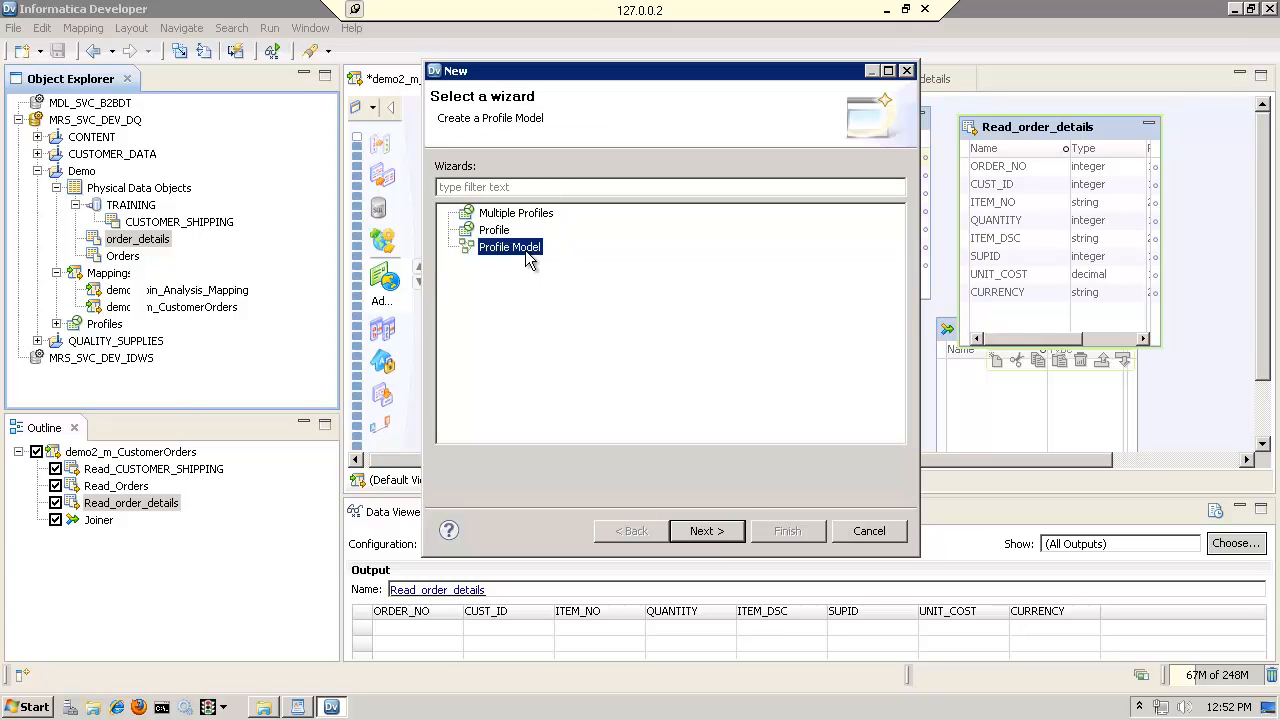
pyautogui.click(711, 533)
pyautogui.moveTo(556, 161); pyautogui.dragTo(429, 164)
pyautogui.write('pm_OrderDetails')
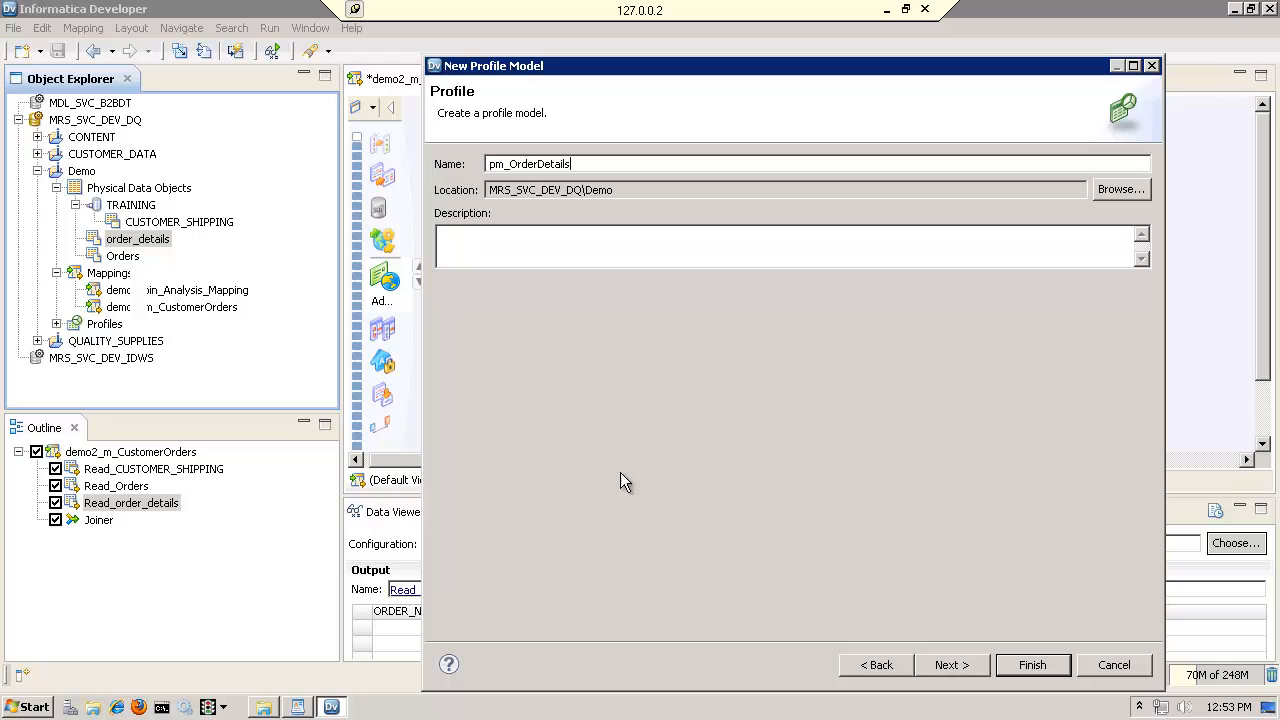
pyautogui.click(948, 665)
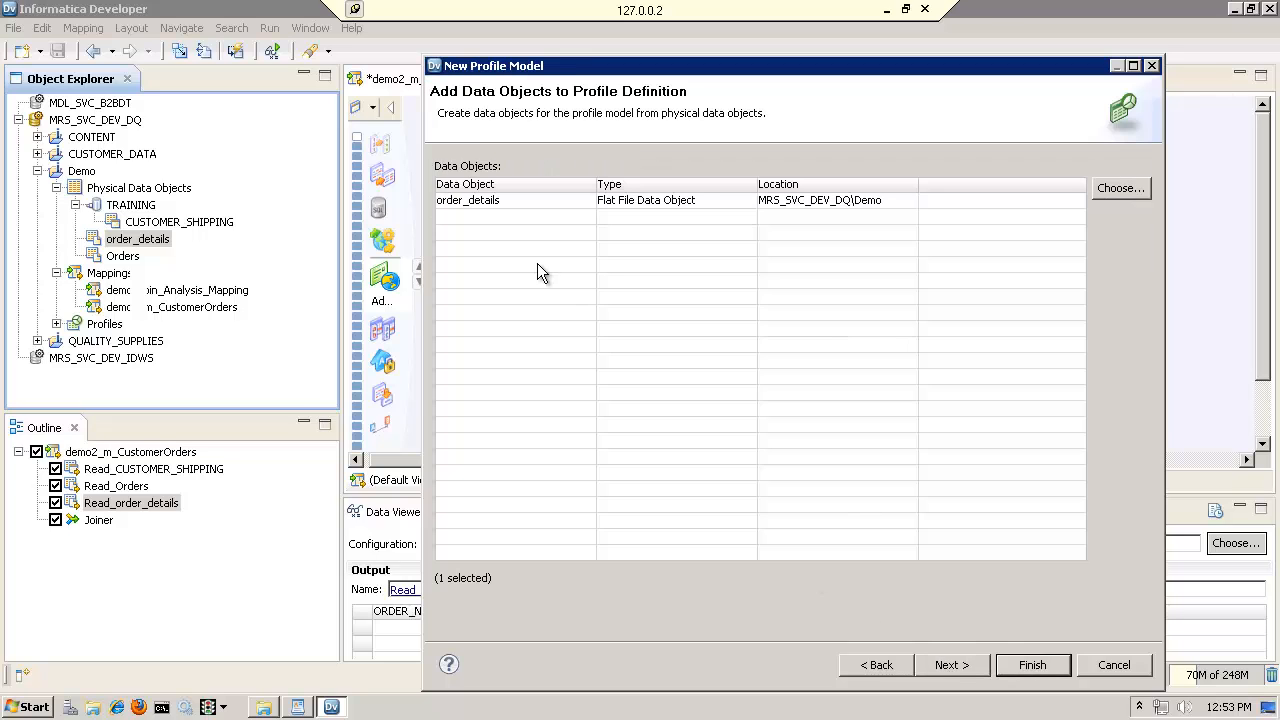
# Add the Orders data object alongside order_details and finish creating the profile model
pyautogui.click(499, 202)
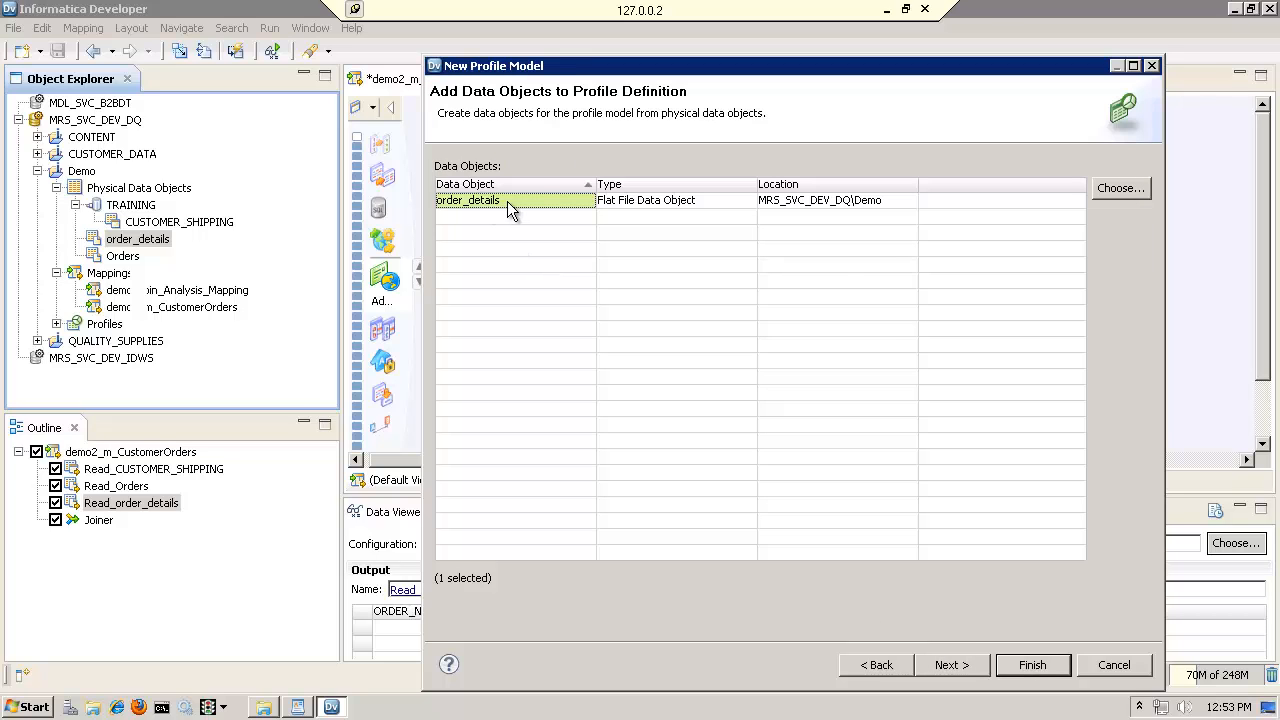
pyautogui.click(1124, 191)
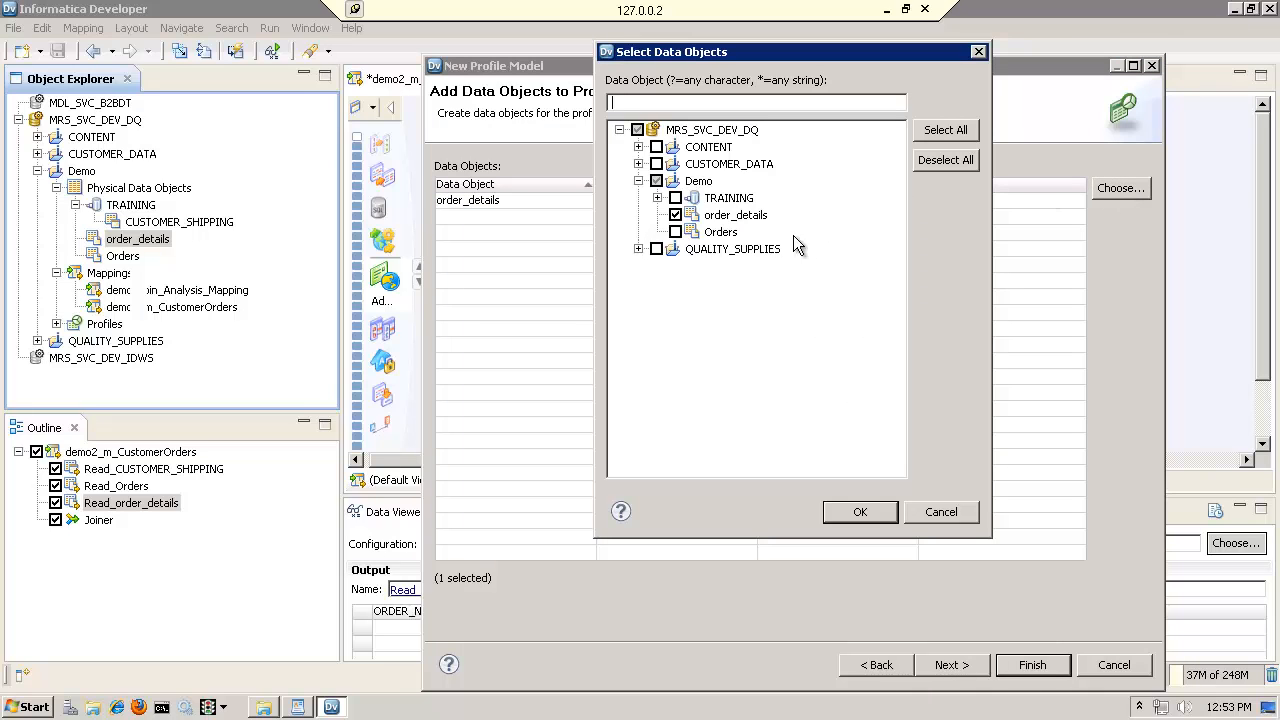
pyautogui.click(675, 232)
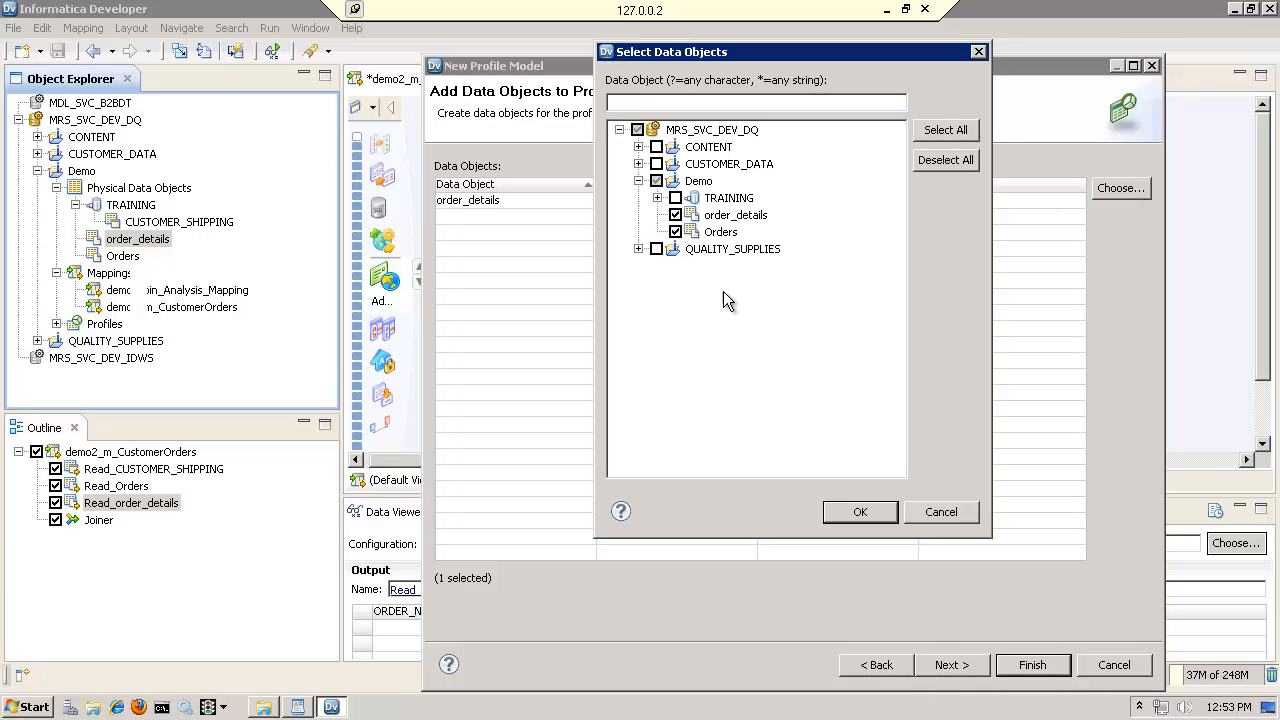
pyautogui.click(860, 512)
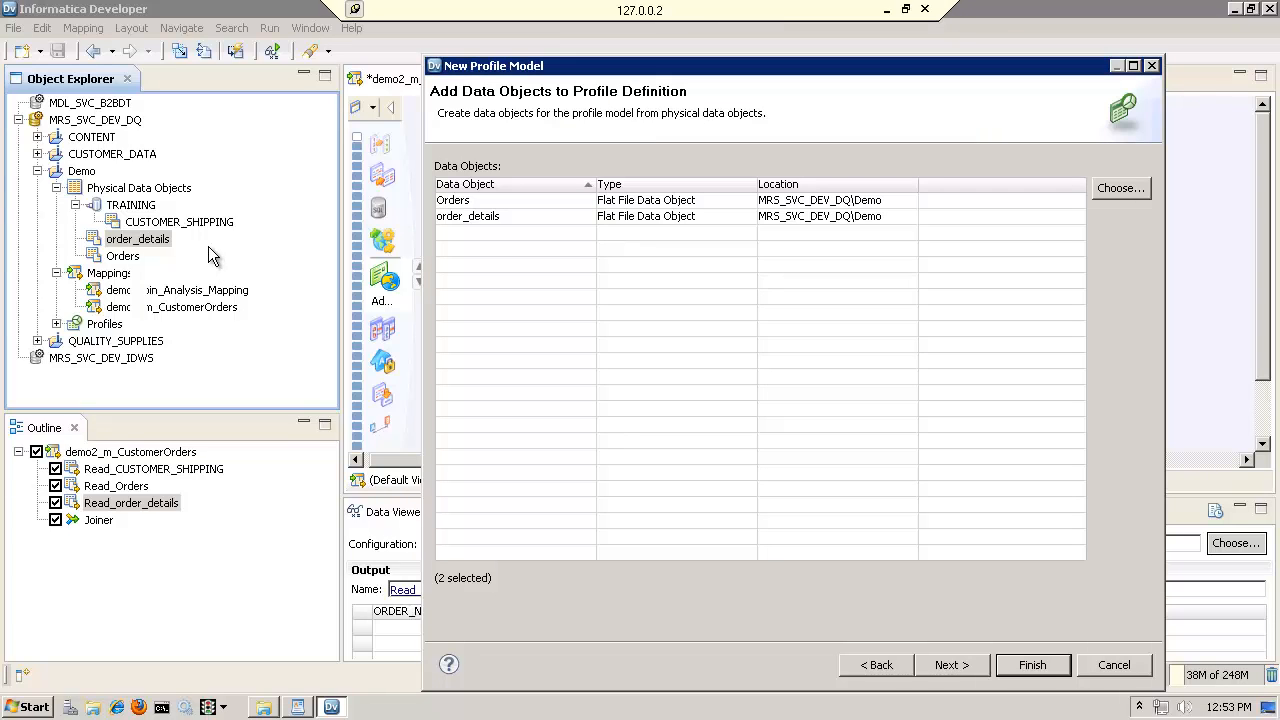
pyautogui.click(1033, 666)
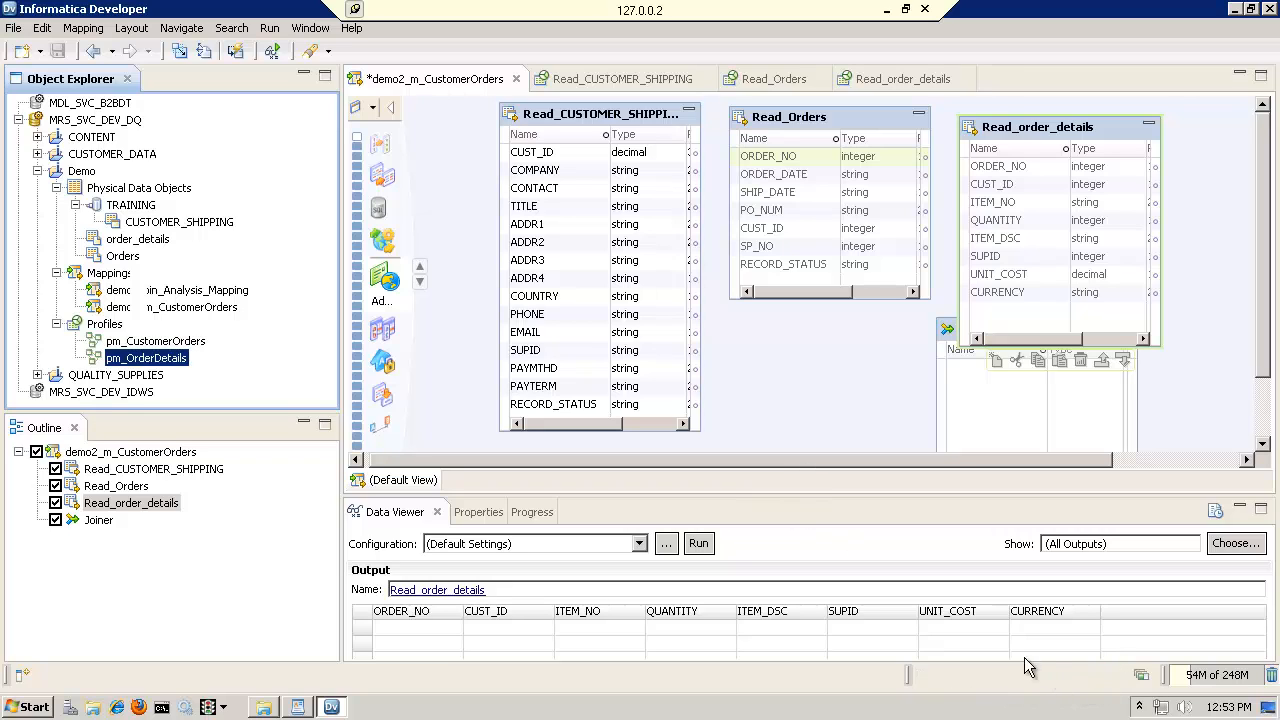
# Remove all finished operations from the Progress view and return to the Data Viewer
pyautogui.click(1146, 680)
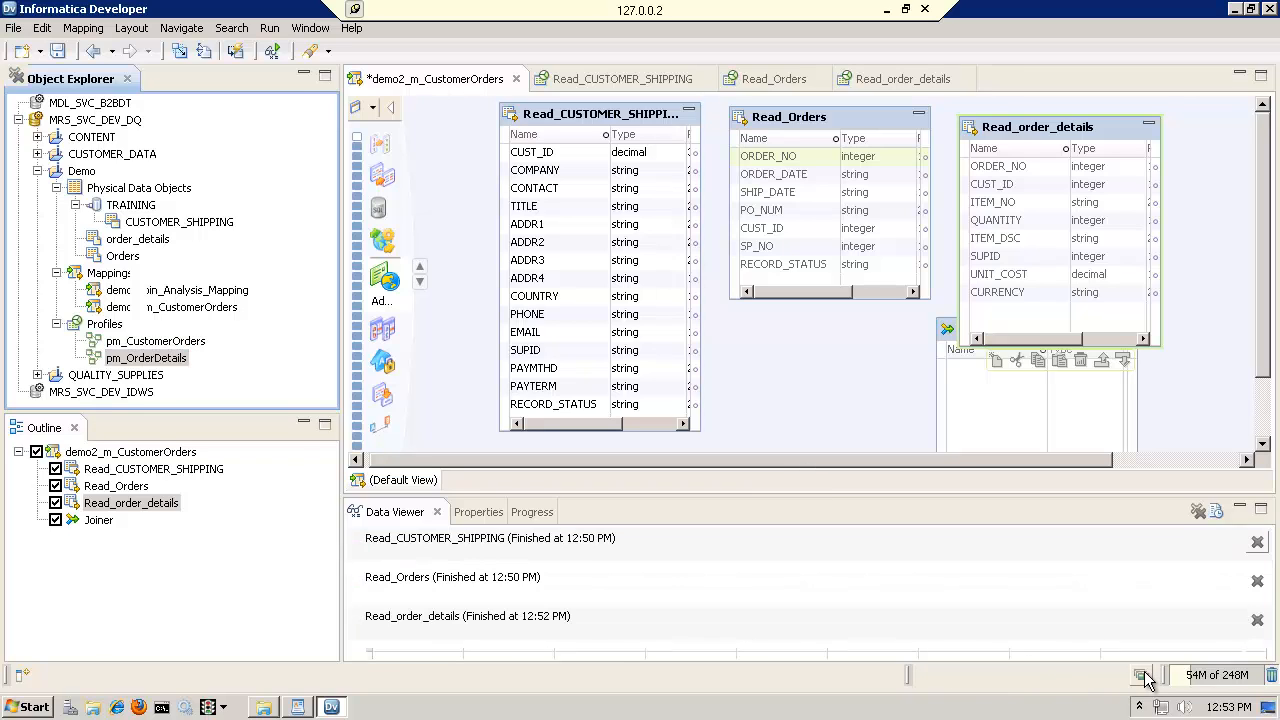
pyautogui.click(410, 552)
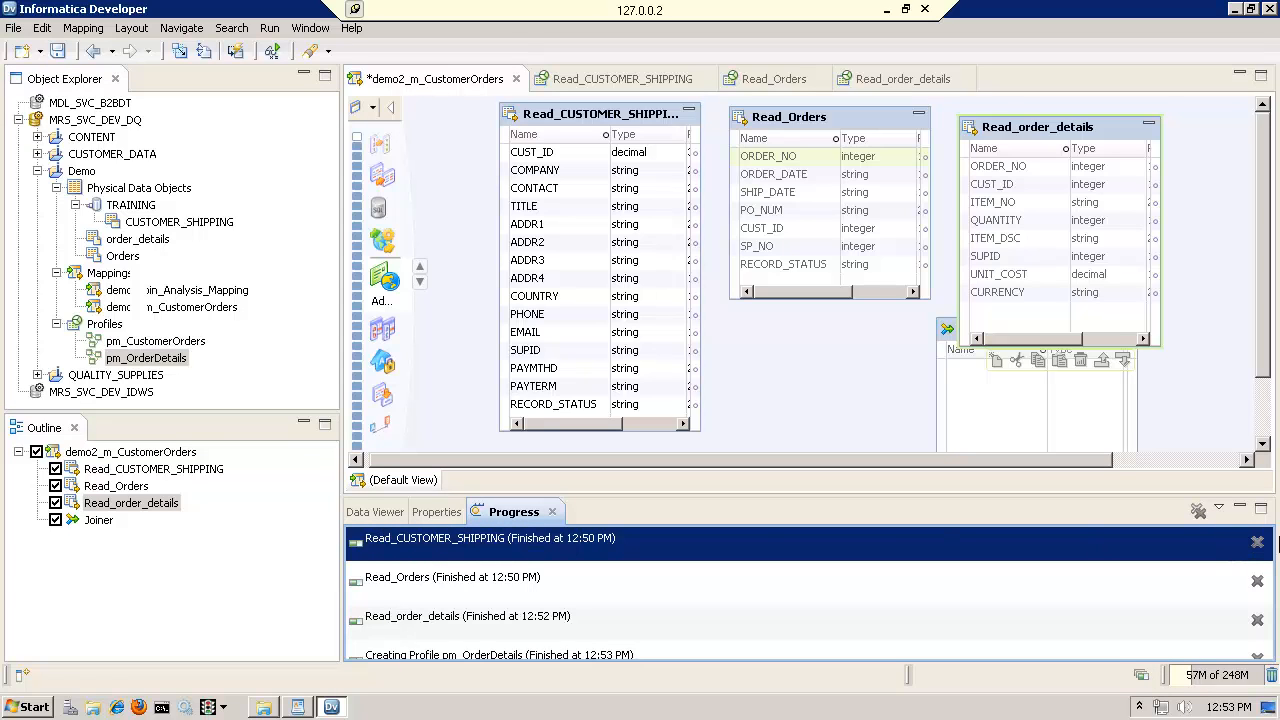
pyautogui.click(1257, 543)
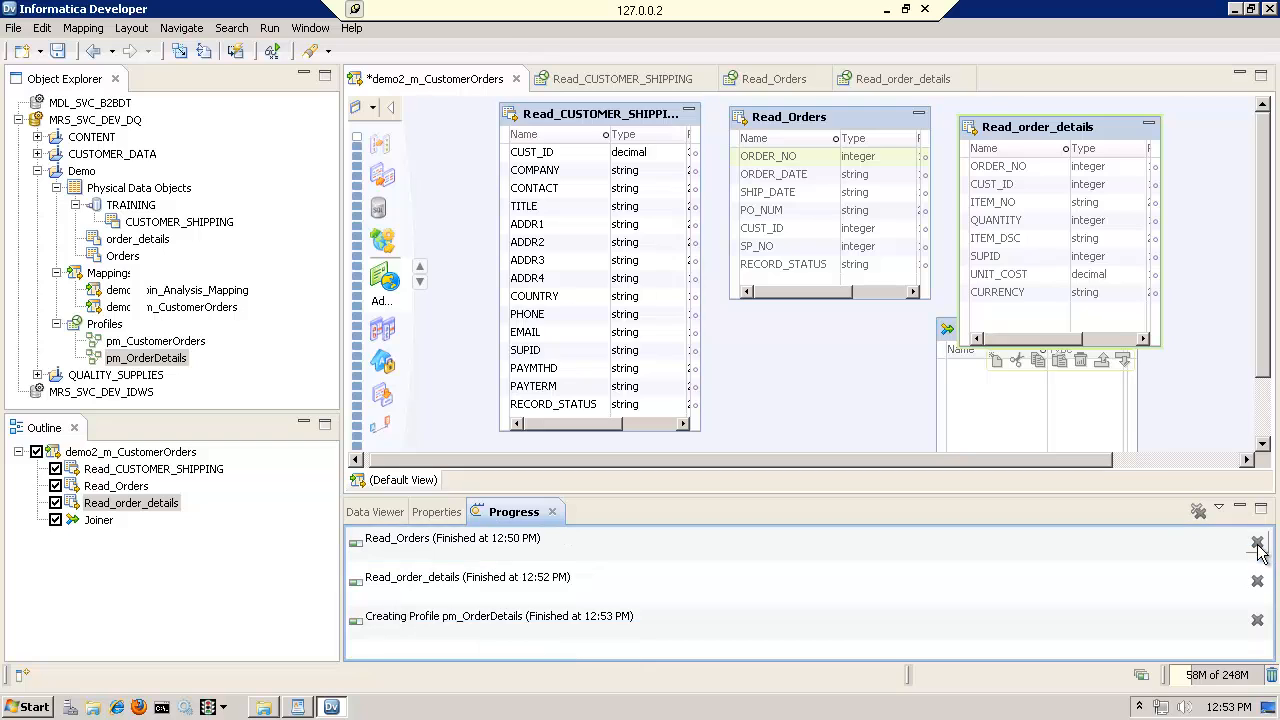
pyautogui.click(1257, 543)
pyautogui.click(1257, 543)
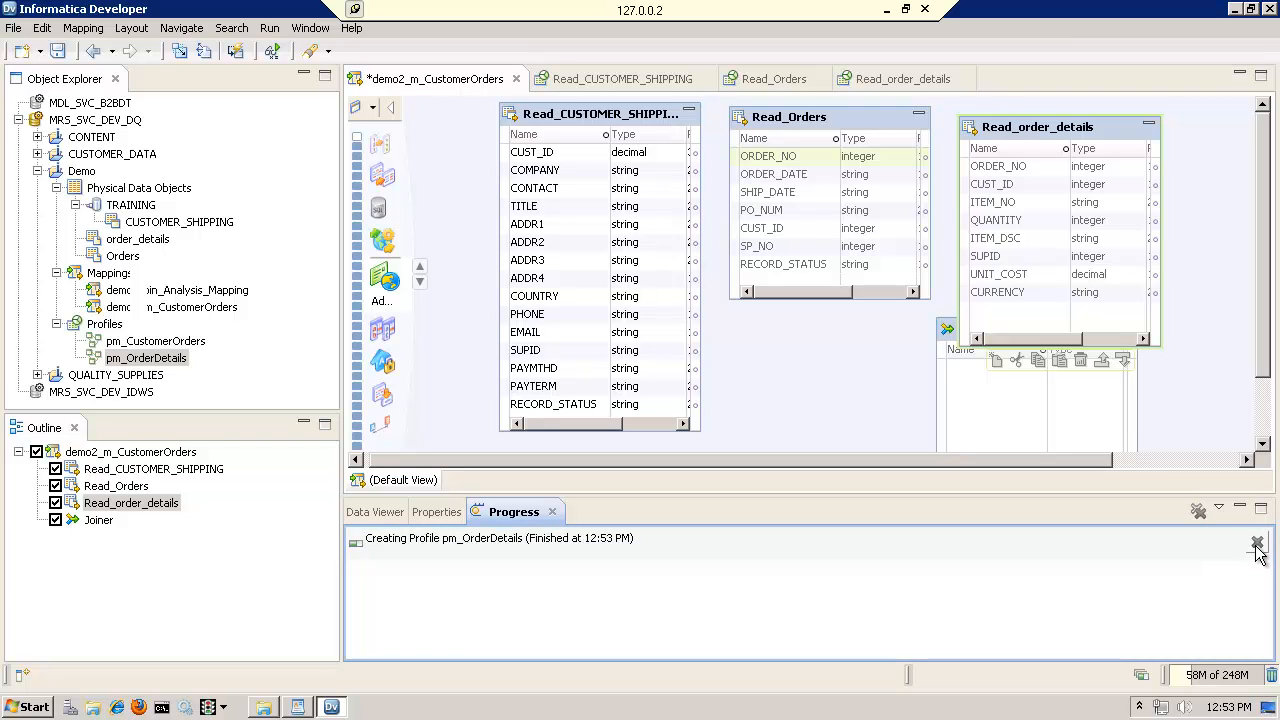
pyautogui.click(1257, 543)
pyautogui.click(390, 516)
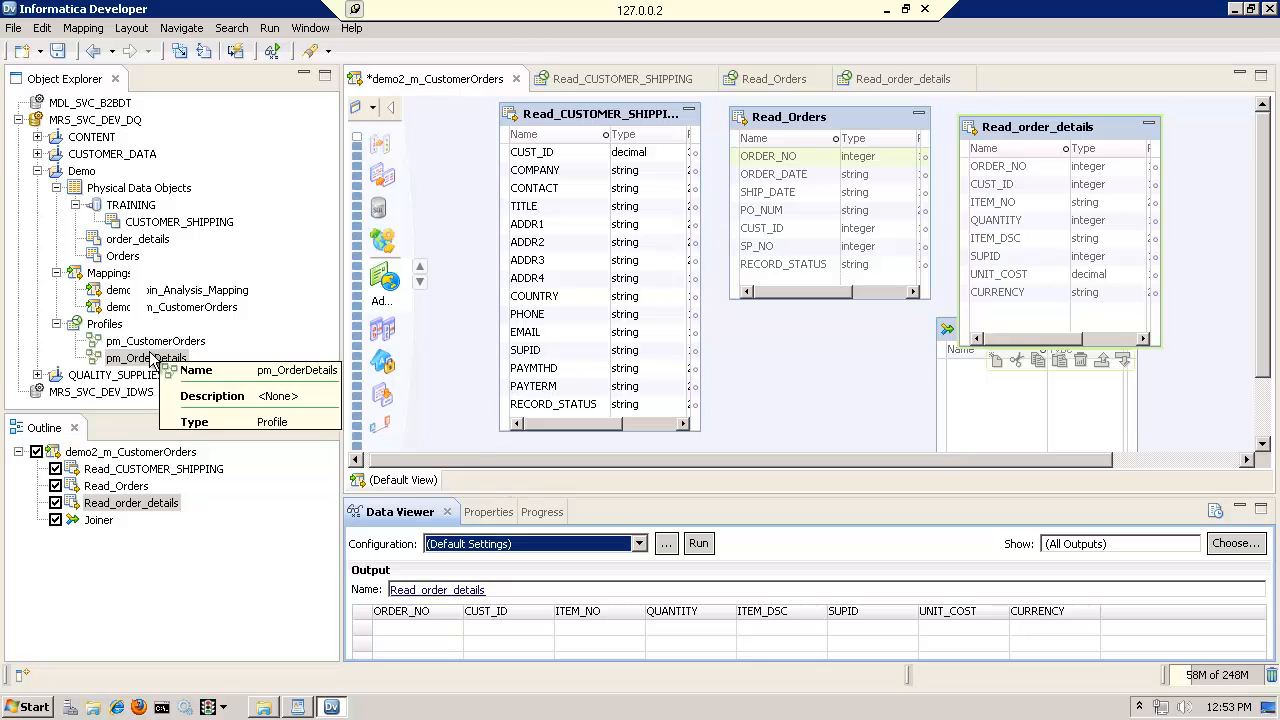
# Try to open the pm_OrderDetails profile model from the Demo project
pyautogui.click(106, 325)
pyautogui.click(126, 358)
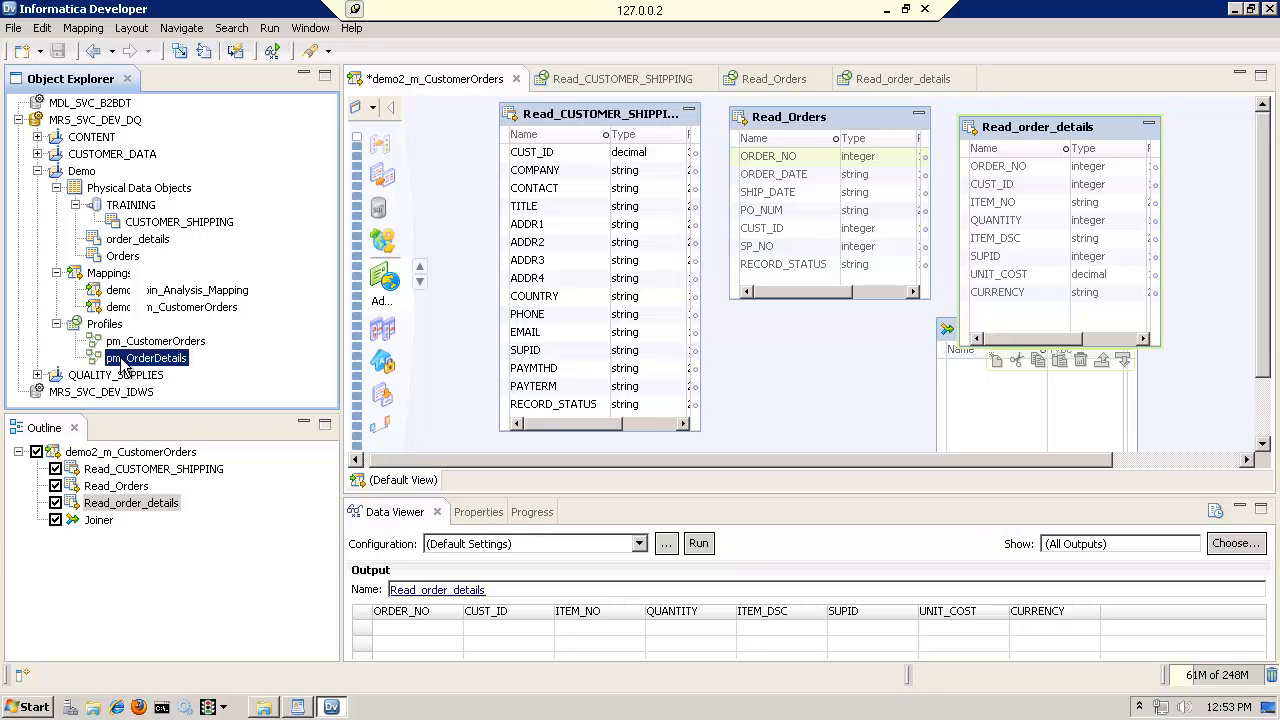
pyautogui.doubleClick(153, 364)
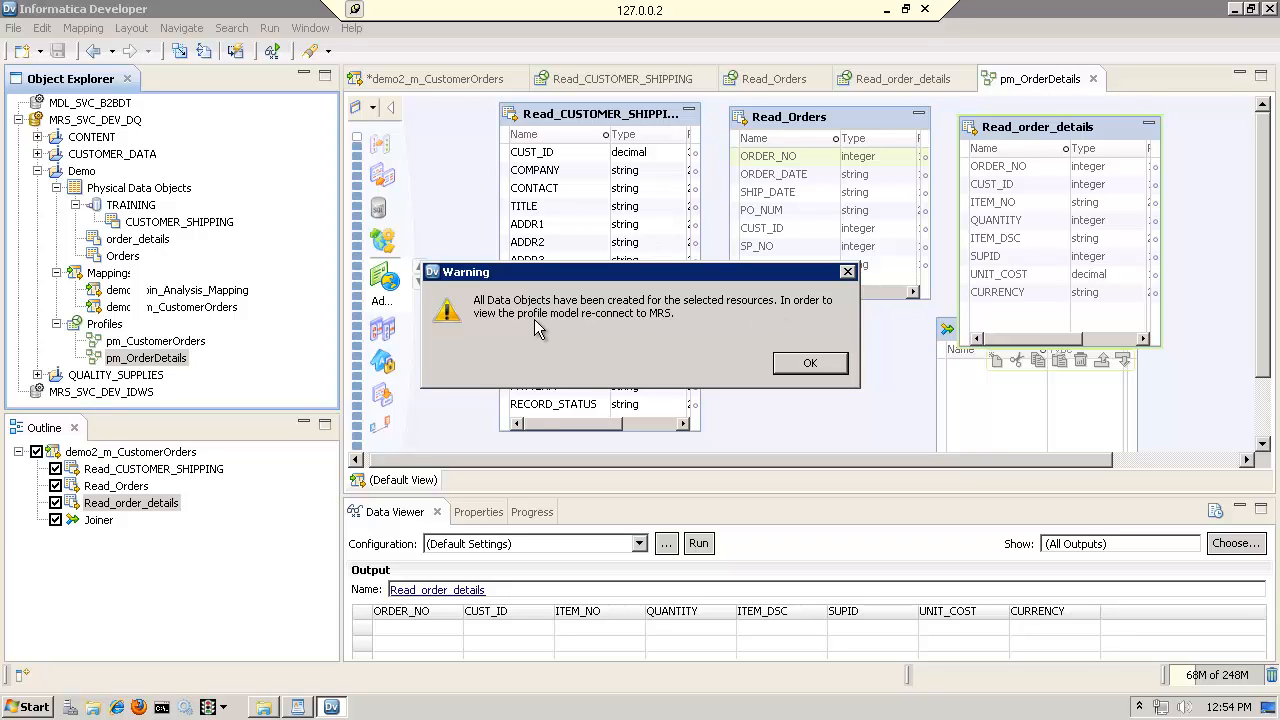
pyautogui.click(810, 366)
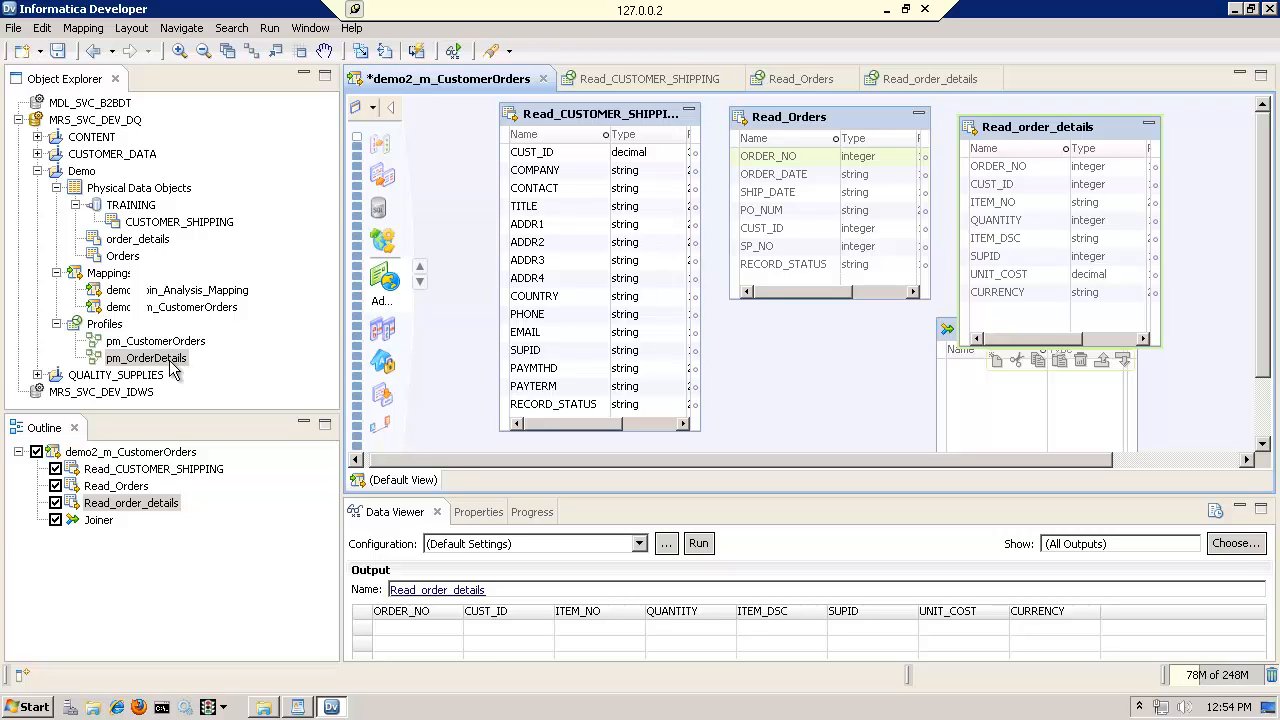
# Disconnect from the MRS_SVC_DEV_DQ repository, saving the changes to demo2_m_CustomerOrders, and reconnect to it
pyautogui.click(118, 121)
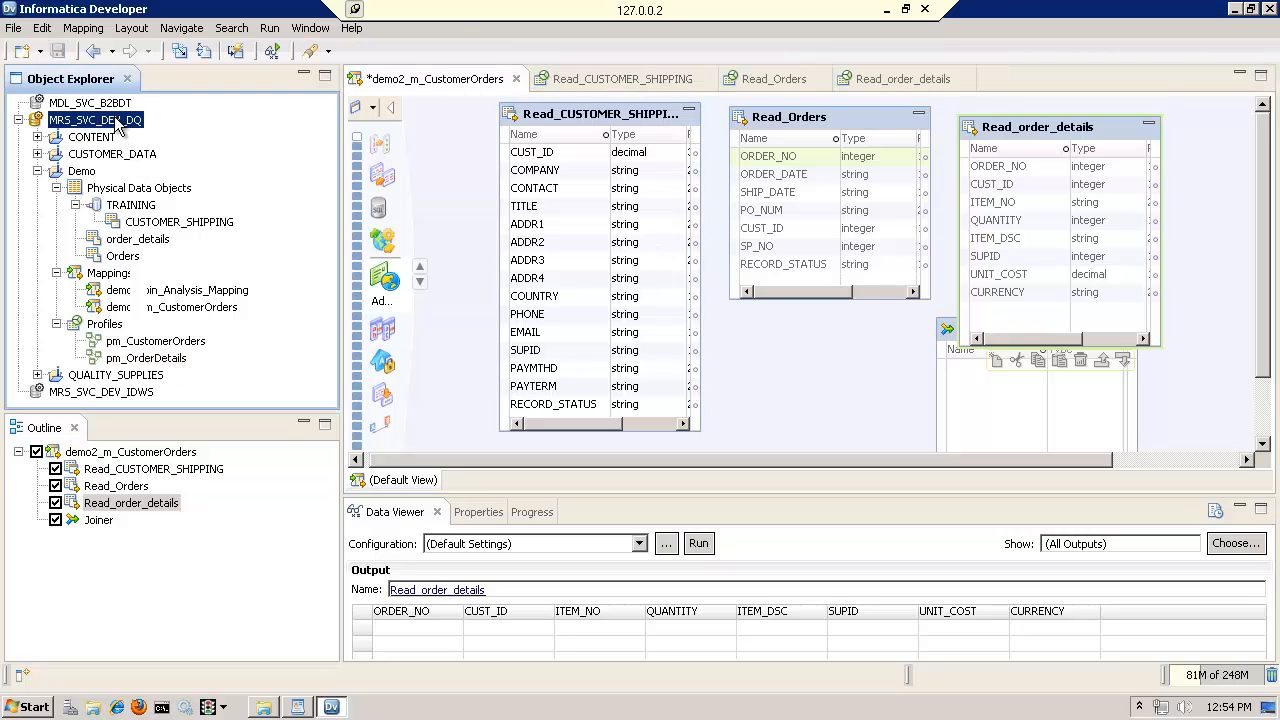
pyautogui.rightClick(117, 119)
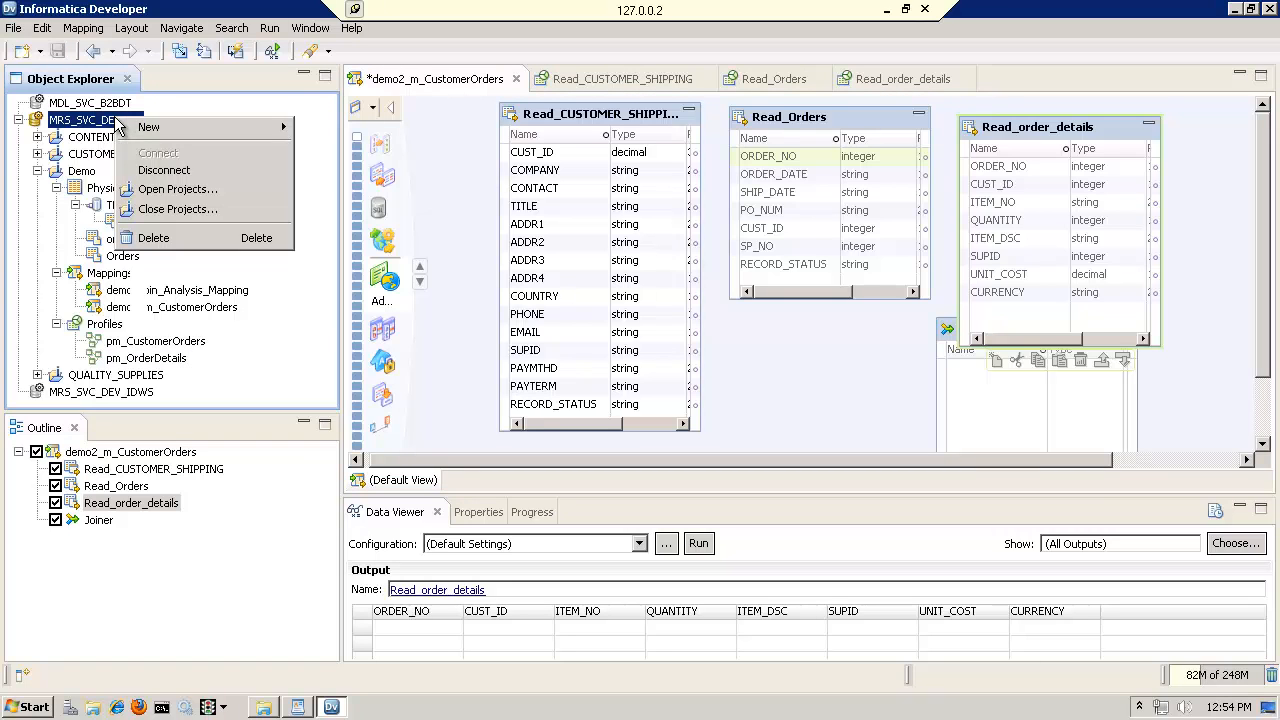
pyautogui.click(163, 171)
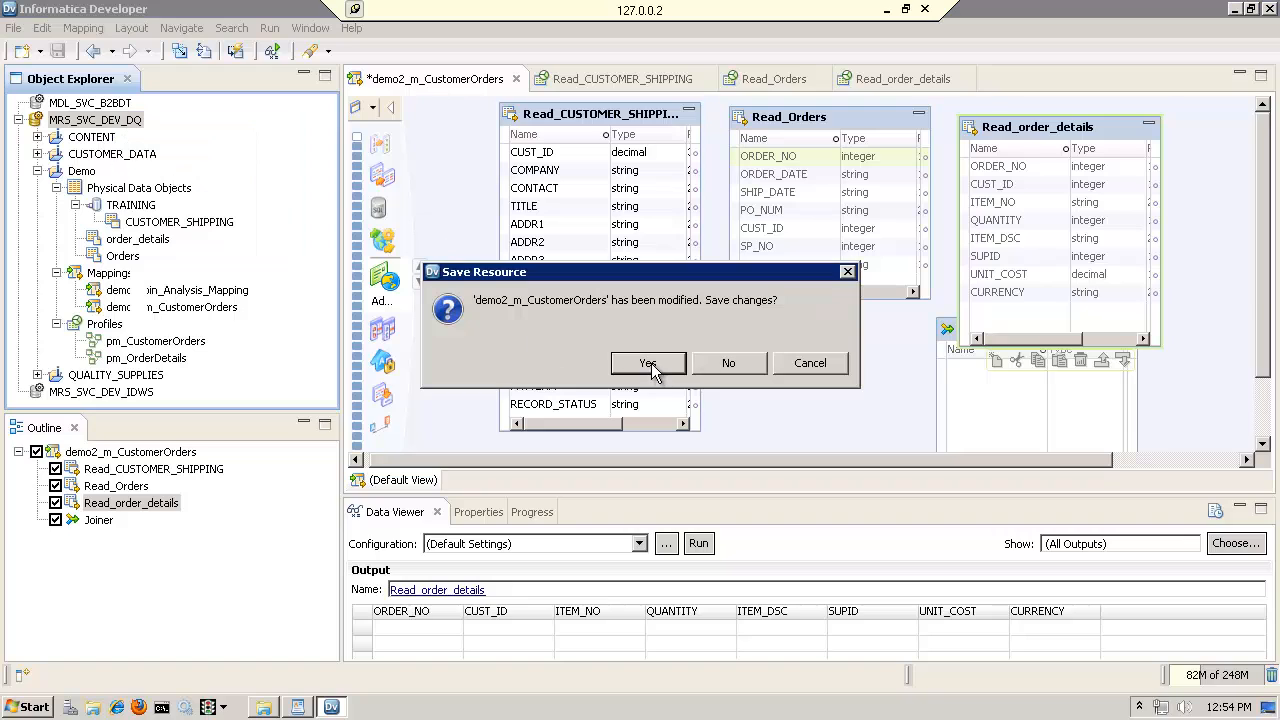
pyautogui.click(648, 364)
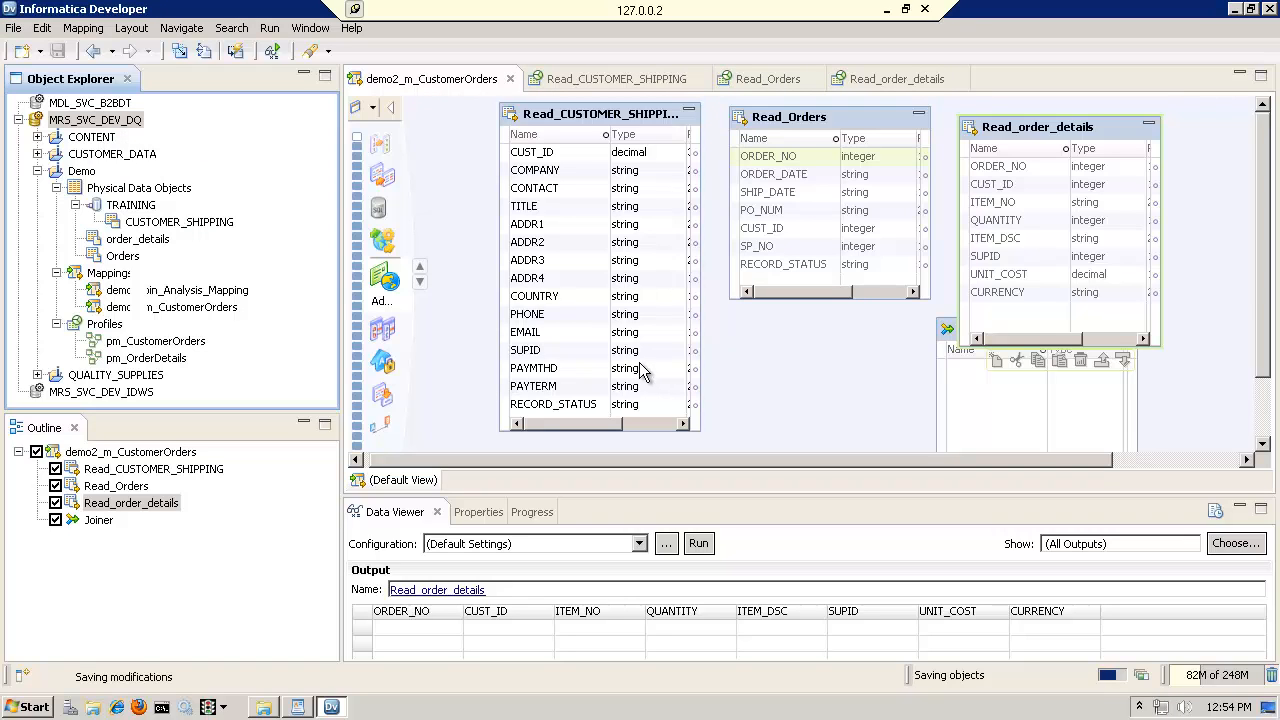
pyautogui.doubleClick(121, 119)
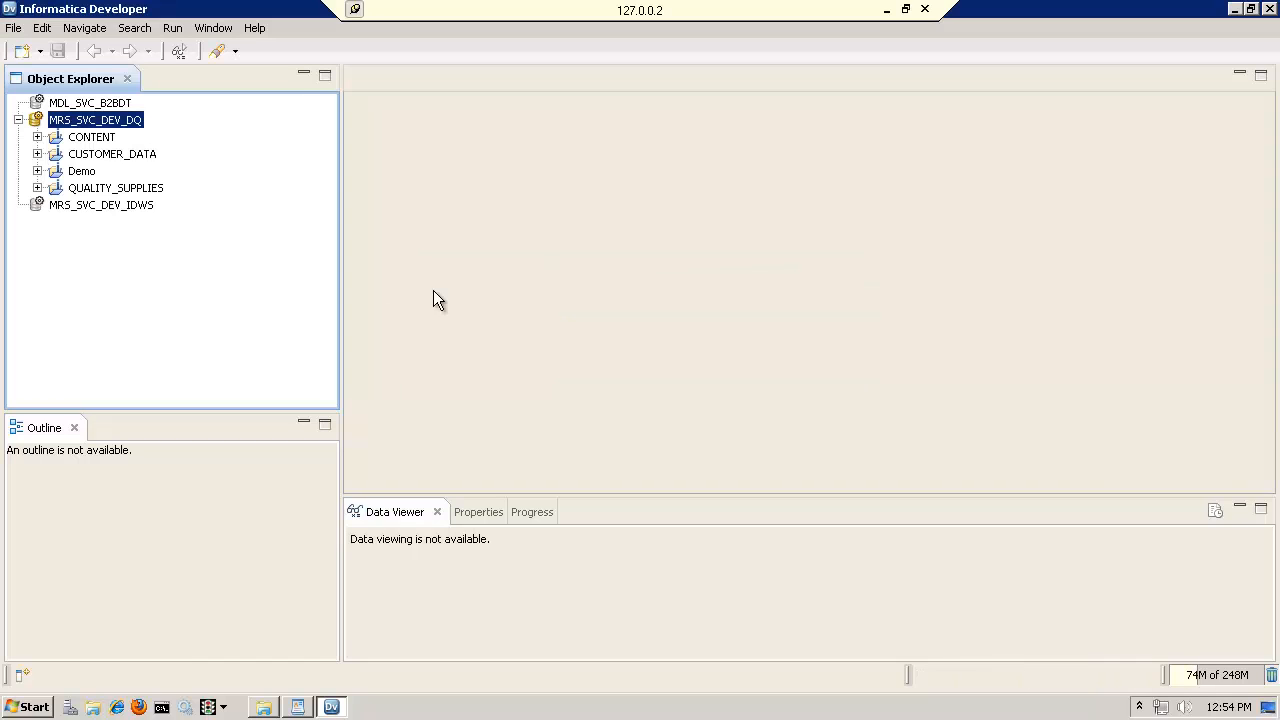
# Open the pm_OrderDetails profile model from the Demo project's Profiles folder
pyautogui.click(37, 171)
pyautogui.click(104, 222)
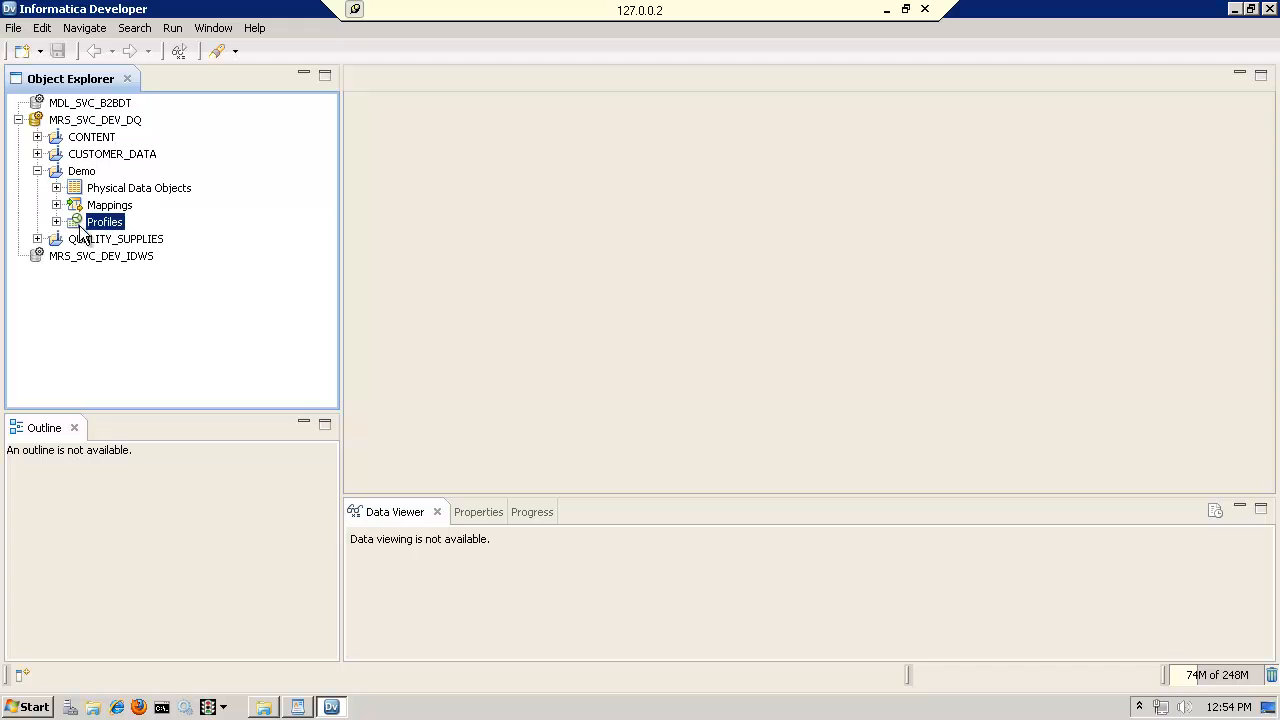
pyautogui.click(56, 222)
pyautogui.click(148, 257)
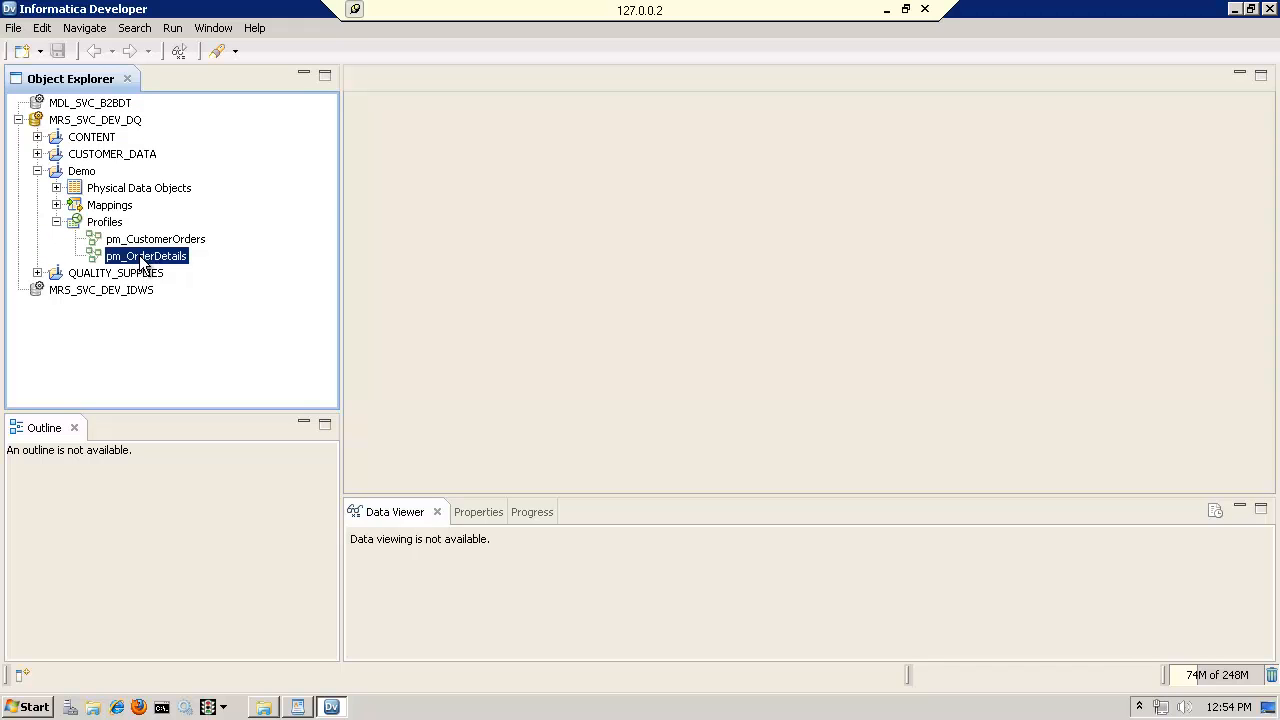
pyautogui.doubleClick(150, 257)
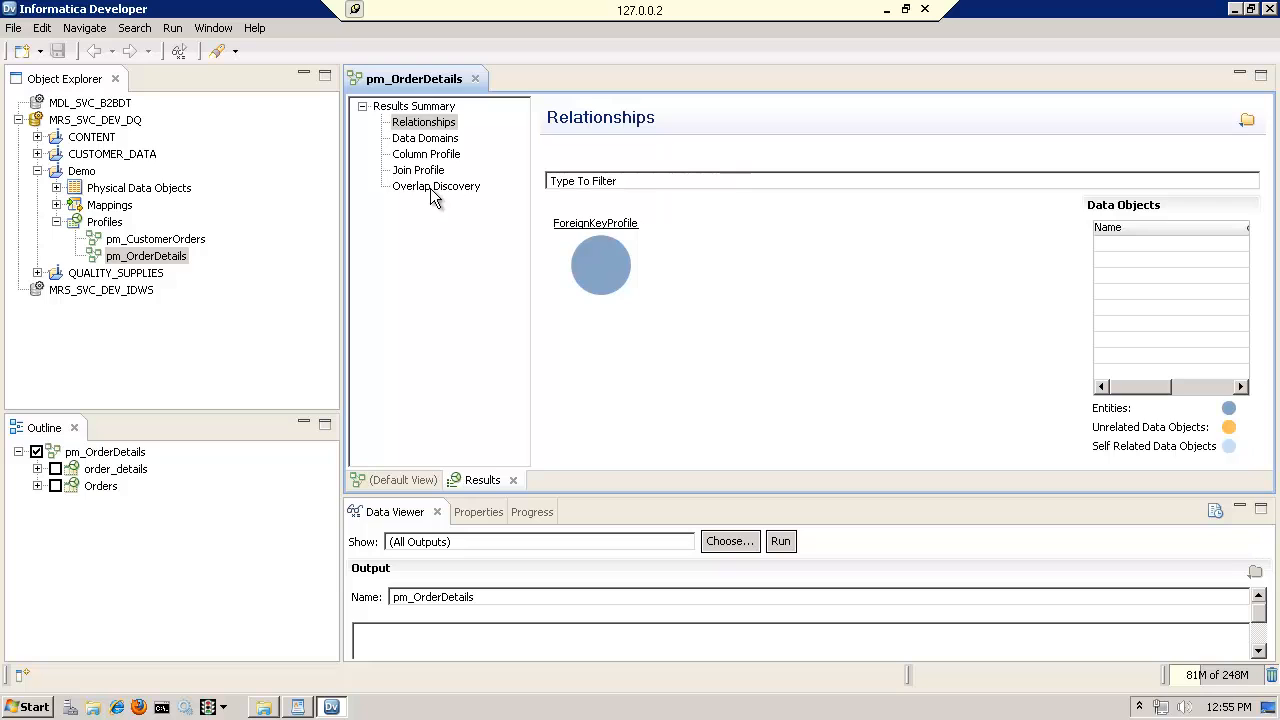
# Examine the column profile results for order_details and Orders, including ORDER_NO, and check the join profile results
pyautogui.click(431, 156)
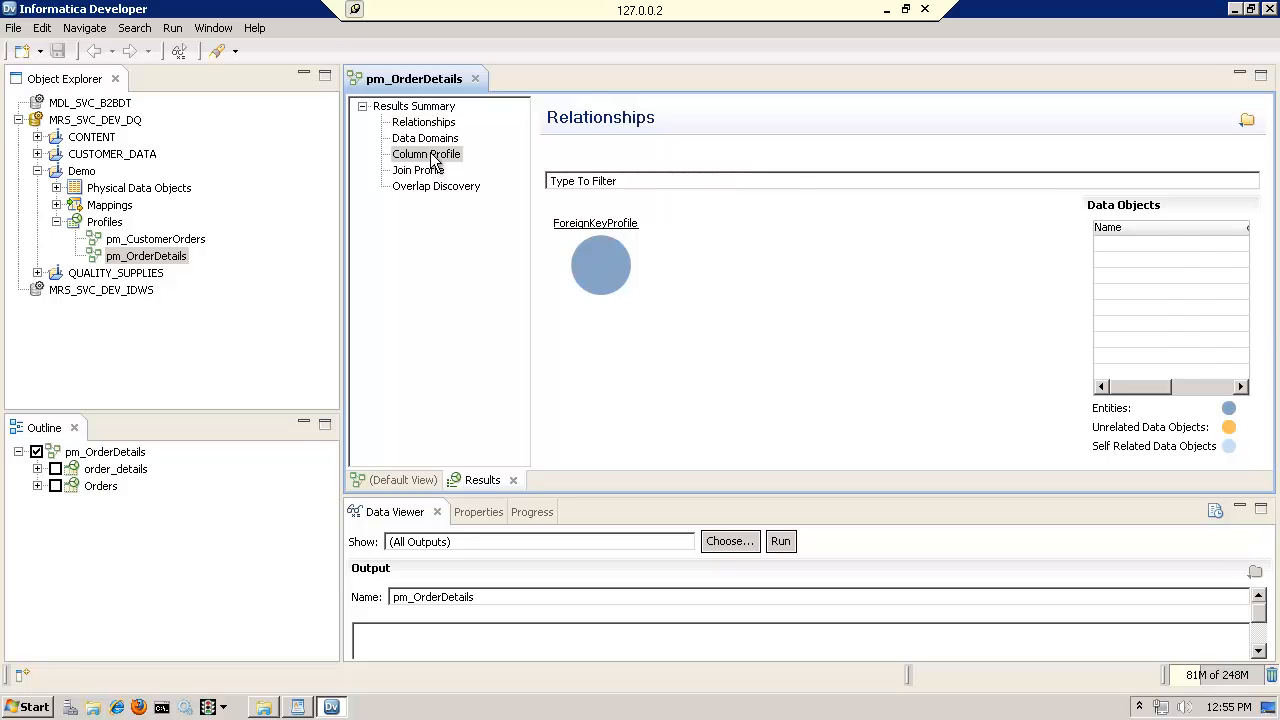
pyautogui.click(433, 158)
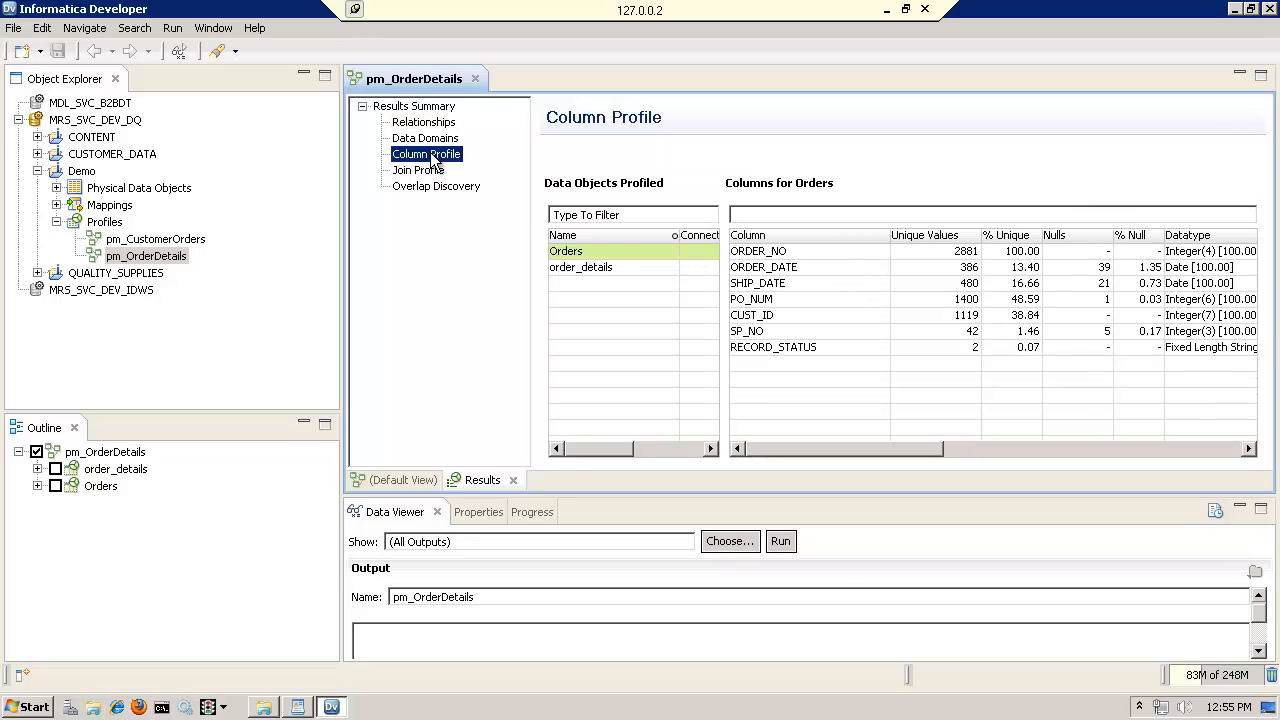
pyautogui.click(590, 268)
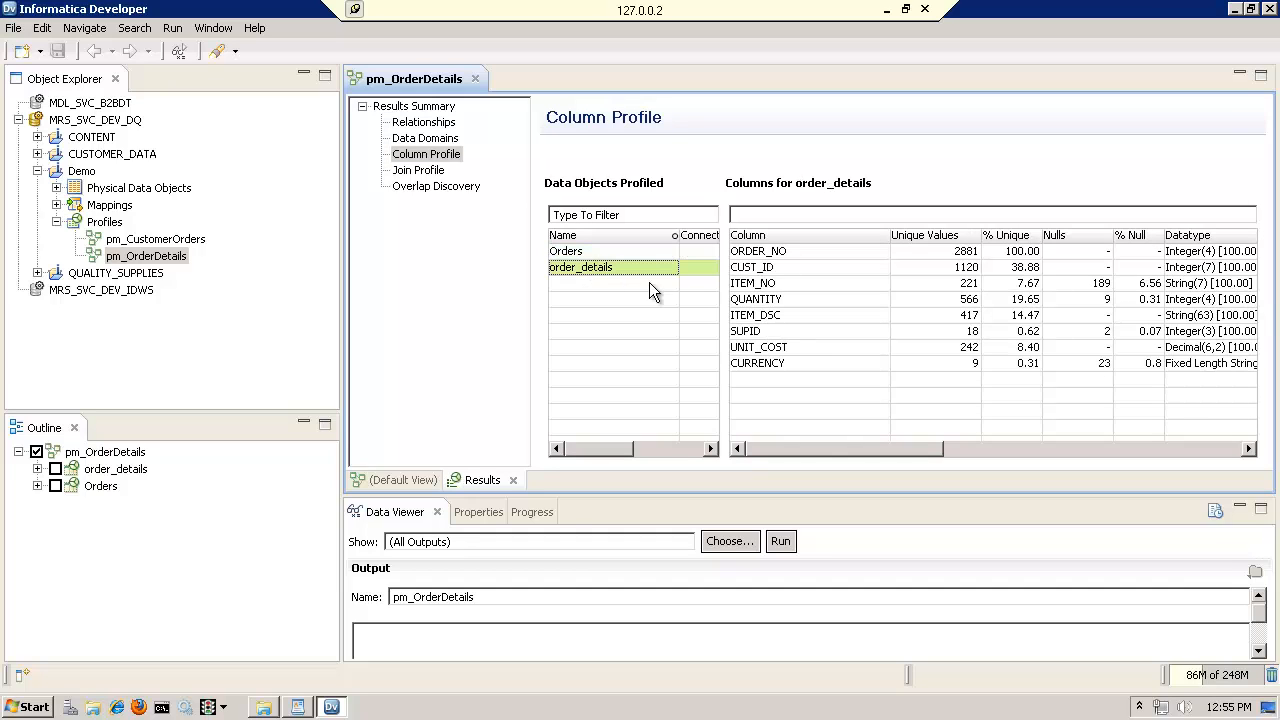
pyautogui.click(776, 256)
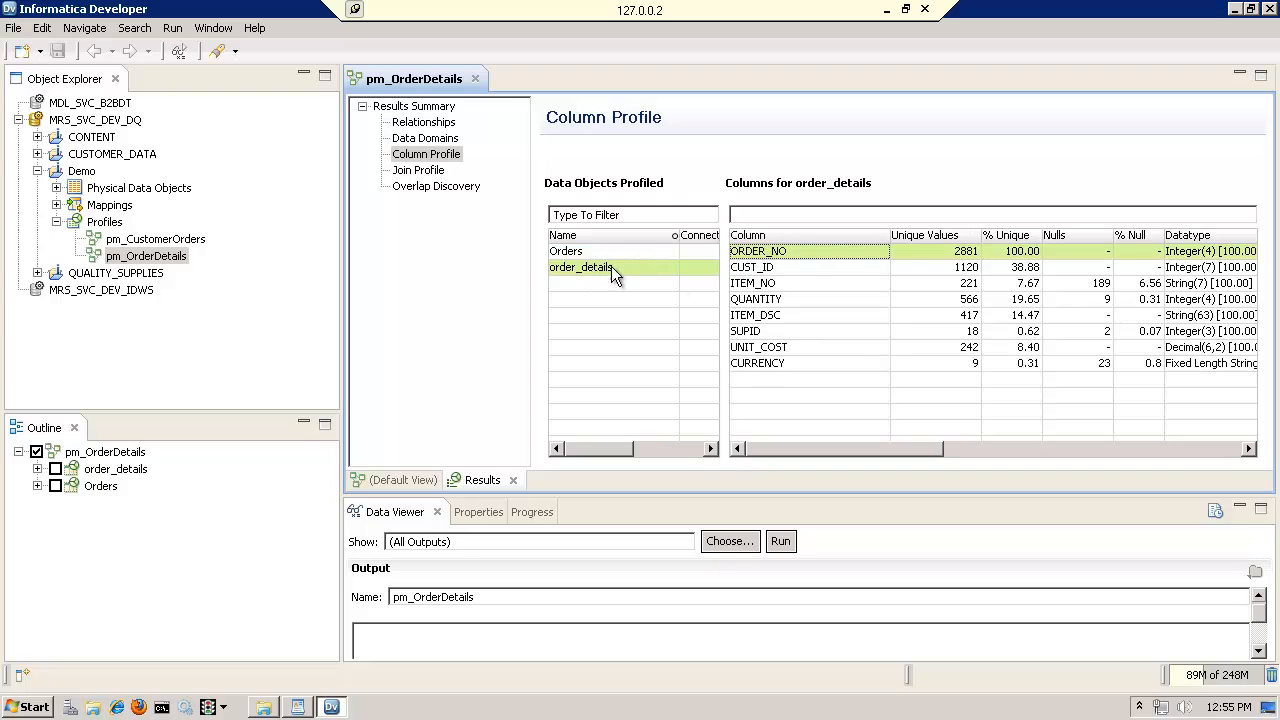
pyautogui.click(575, 253)
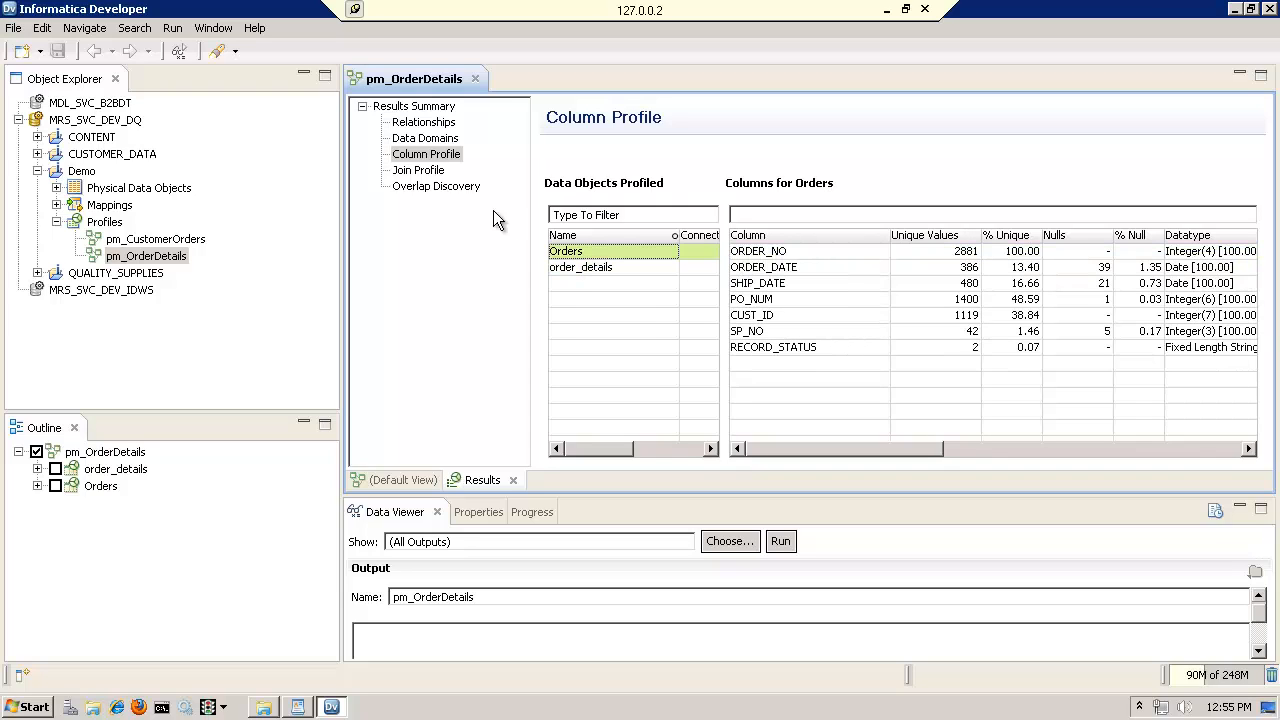
pyautogui.click(426, 174)
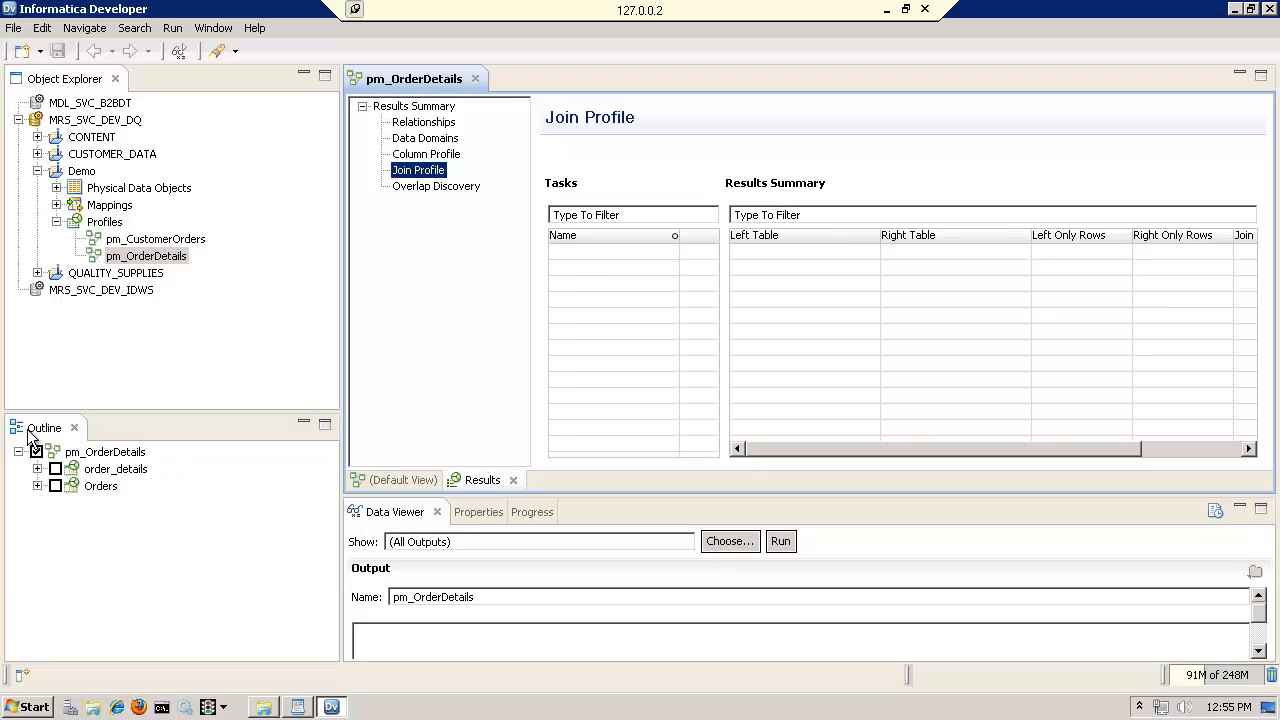
pyautogui.click(57, 470)
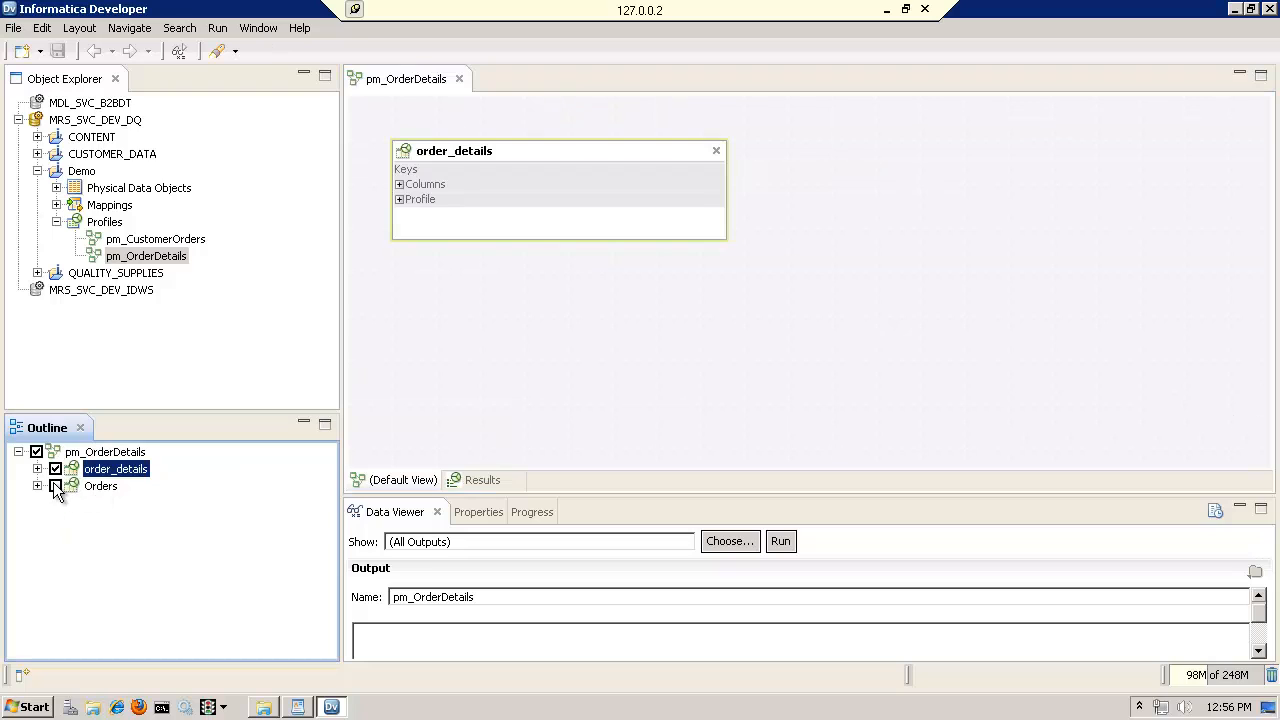
pyautogui.click(54, 485)
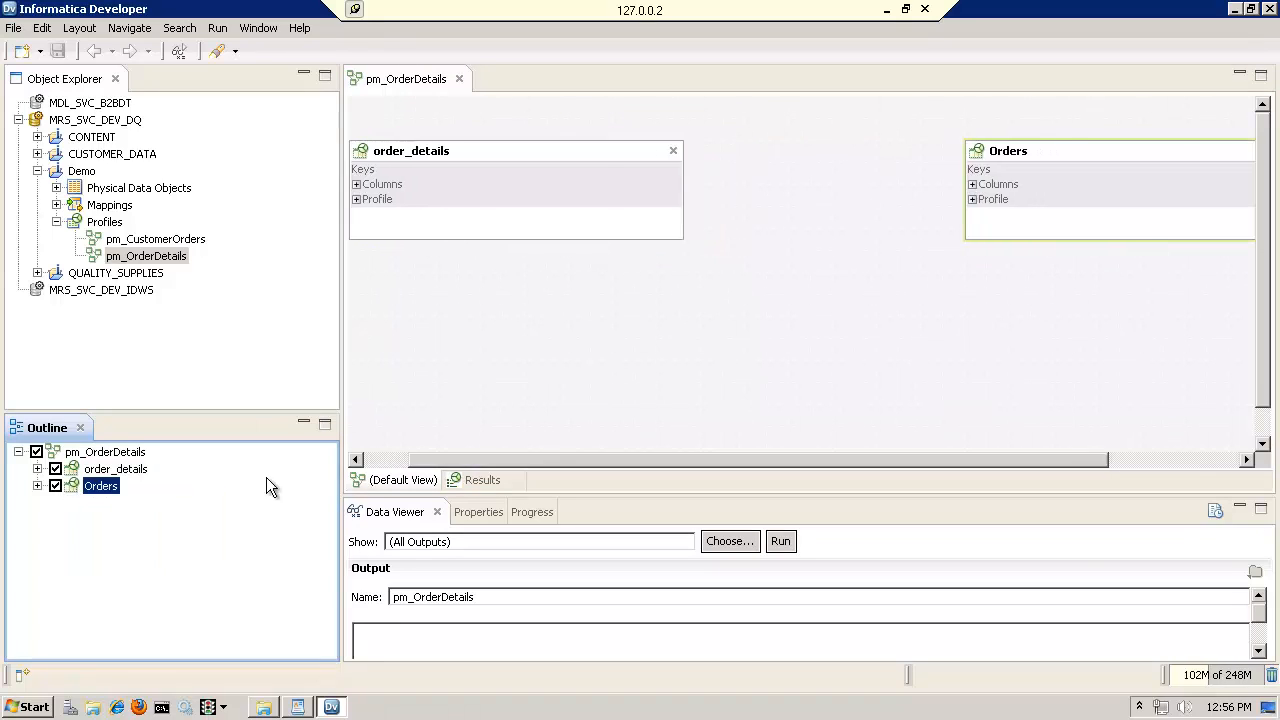
pyautogui.moveTo(1025, 156); pyautogui.dragTo(893, 156)
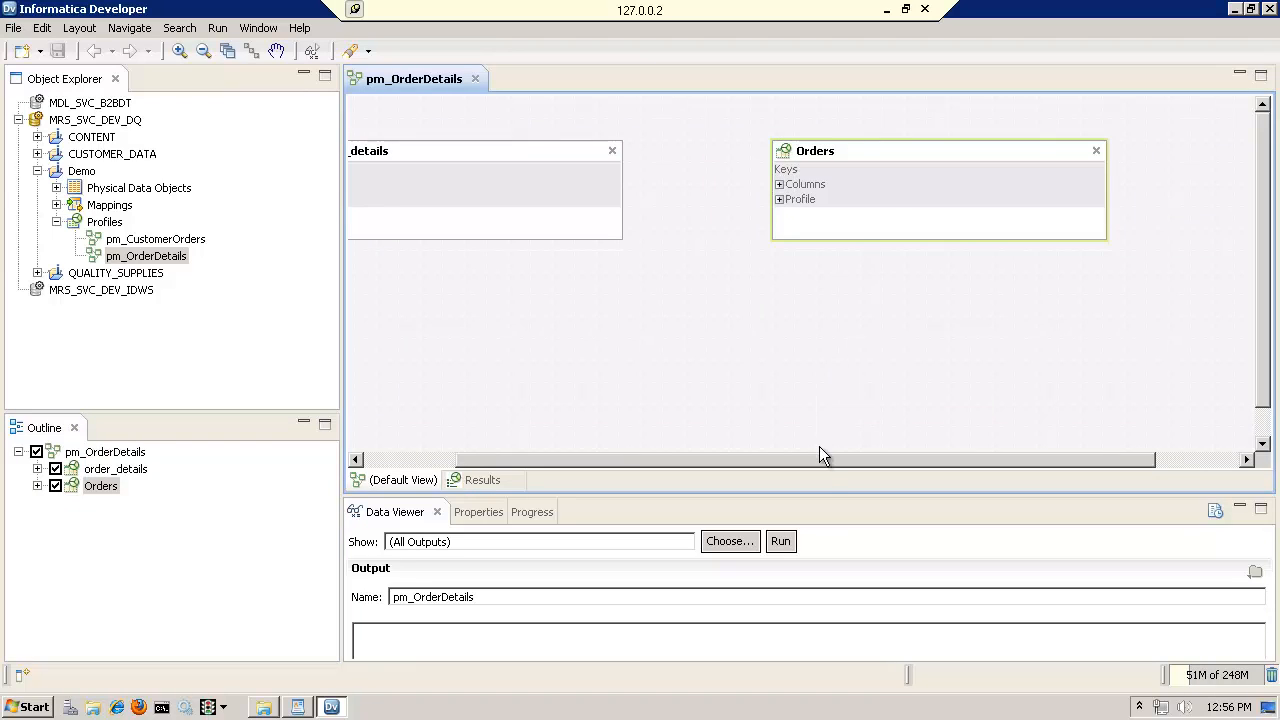
pyautogui.moveTo(820, 460); pyautogui.dragTo(720, 458)
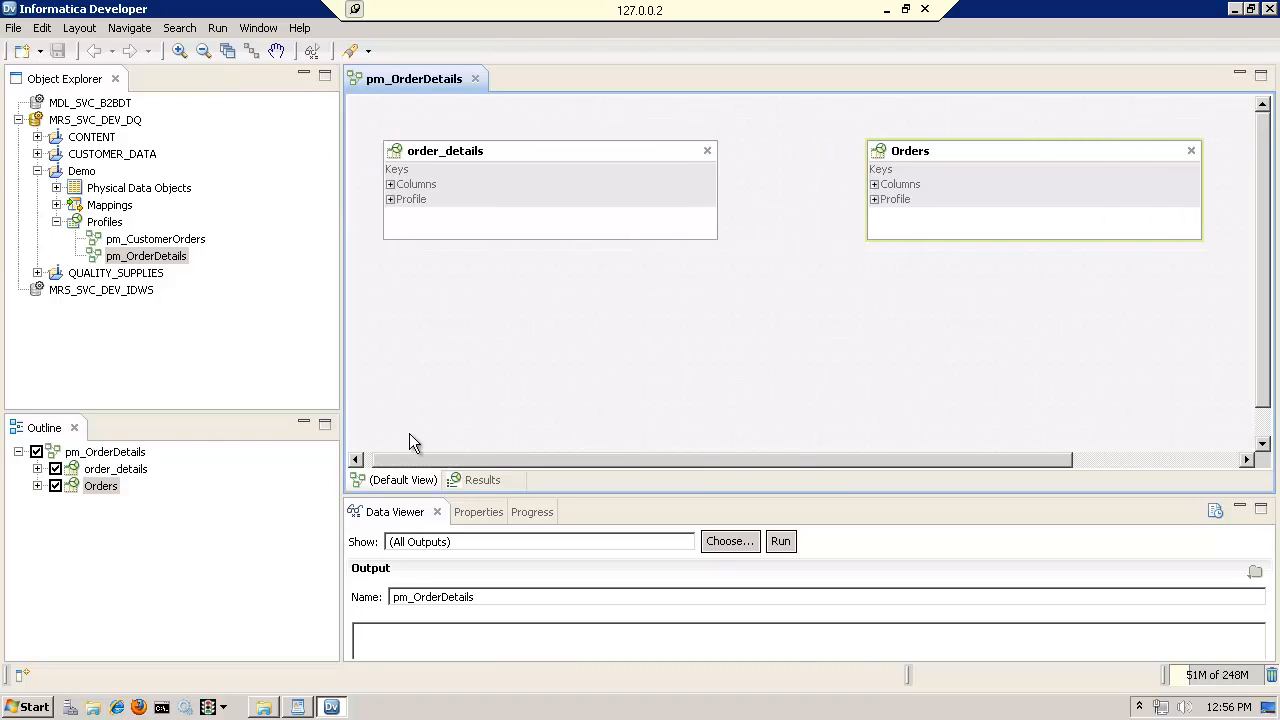
pyautogui.click(56, 469)
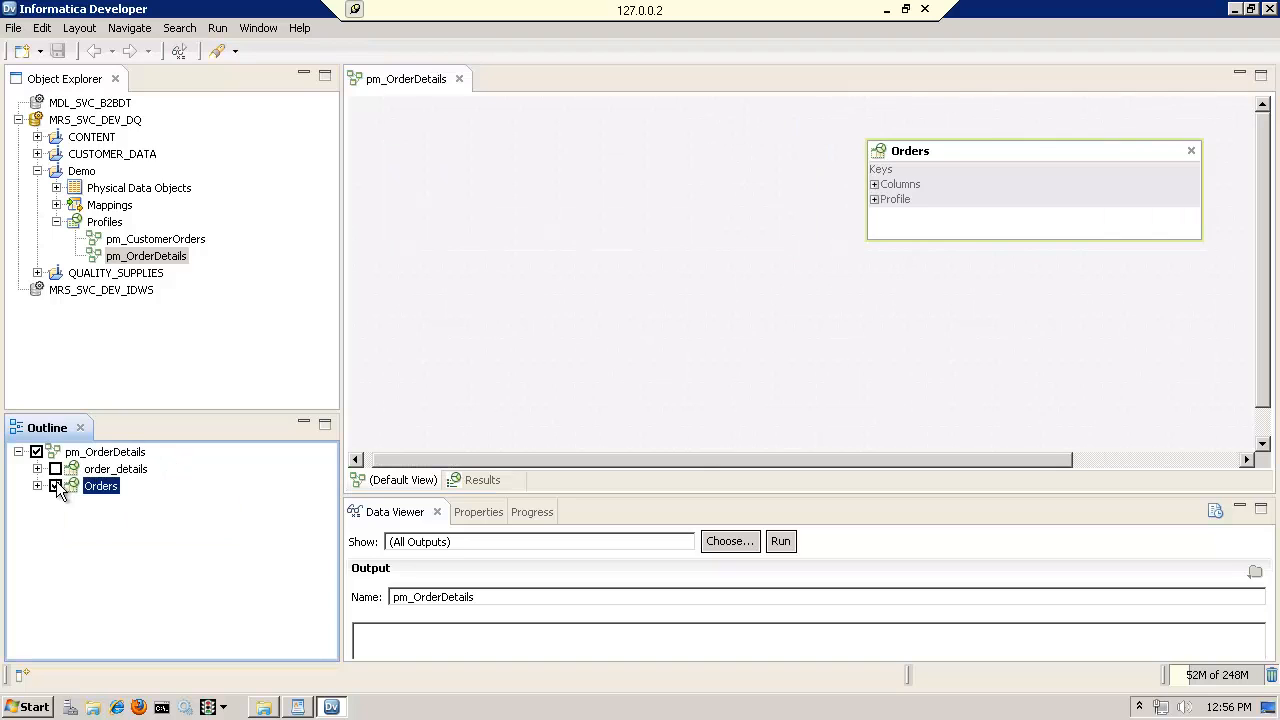
pyautogui.click(56, 486)
# Show order_details and Orders in the profile model's default view and move Orders closer to order_details
pyautogui.click(56, 469)
pyautogui.click(56, 486)
pyautogui.moveTo(504, 455); pyautogui.dragTo(410, 455)
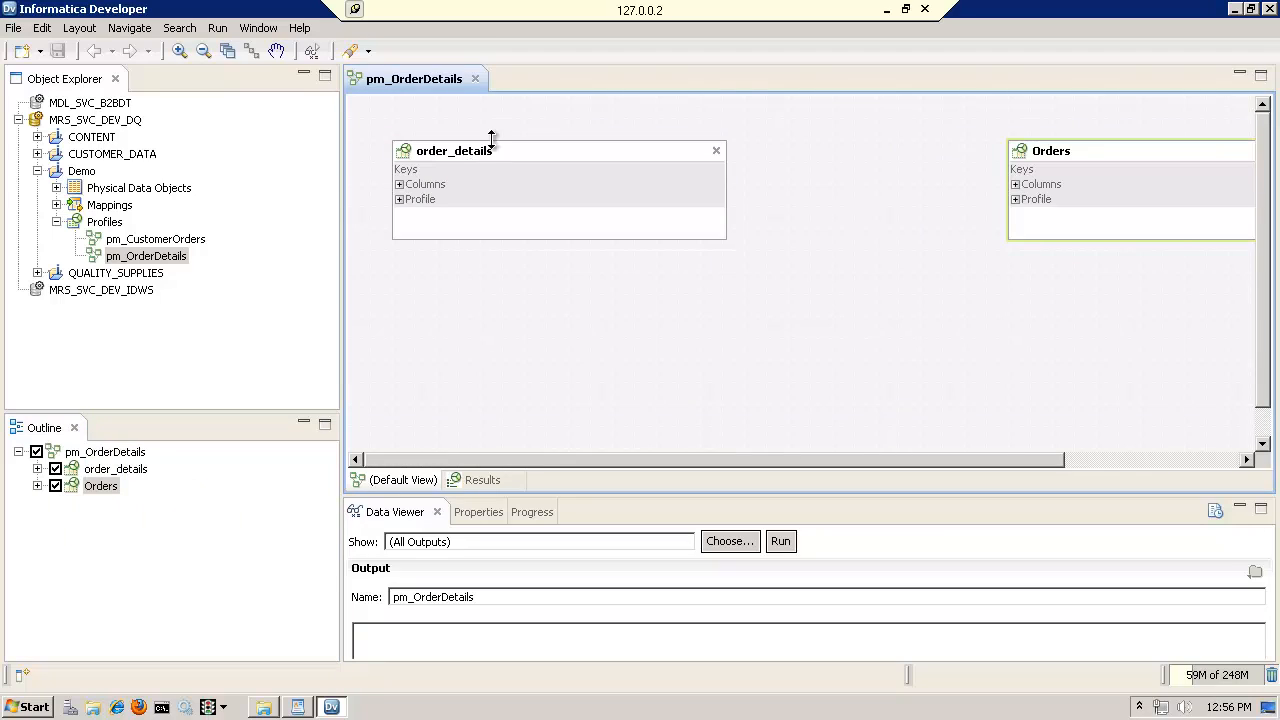
pyautogui.moveTo(488, 146)
pyautogui.moveTo(1082, 149); pyautogui.dragTo(994, 150)
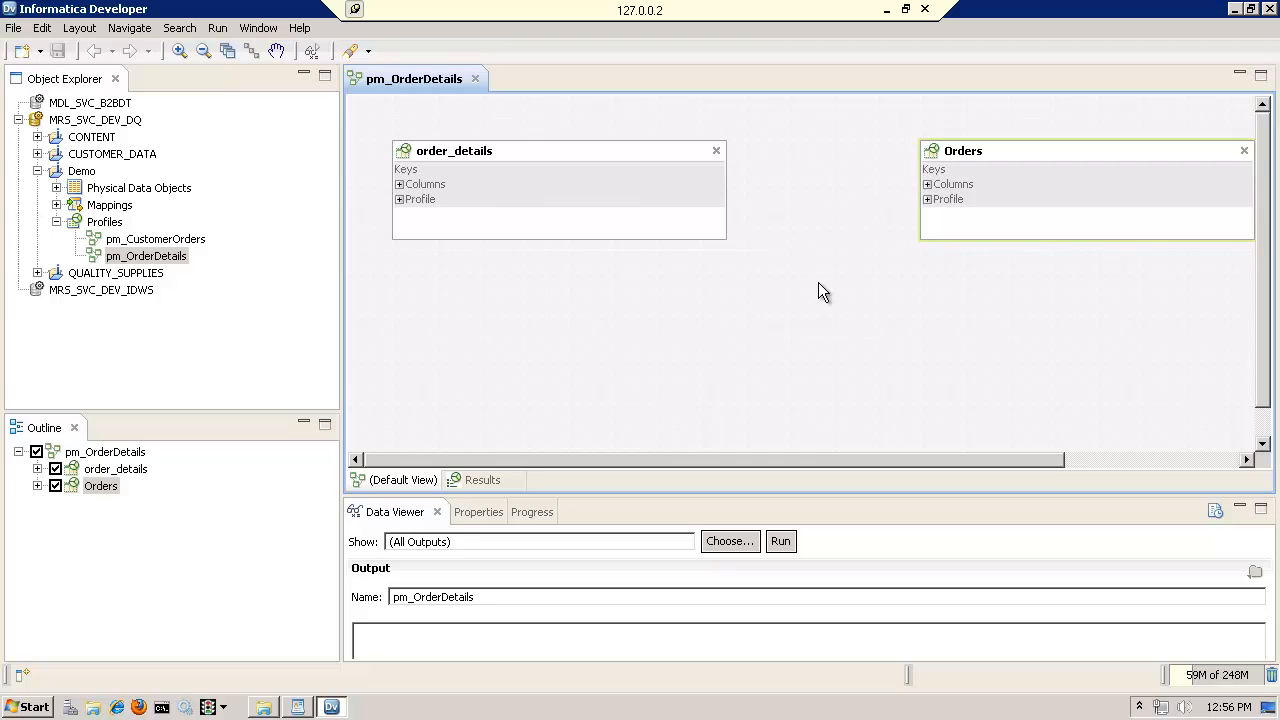
# Examine the columns and profiles listed under order_details and Orders in the model, collapsing the lists again
pyautogui.click(399, 185)
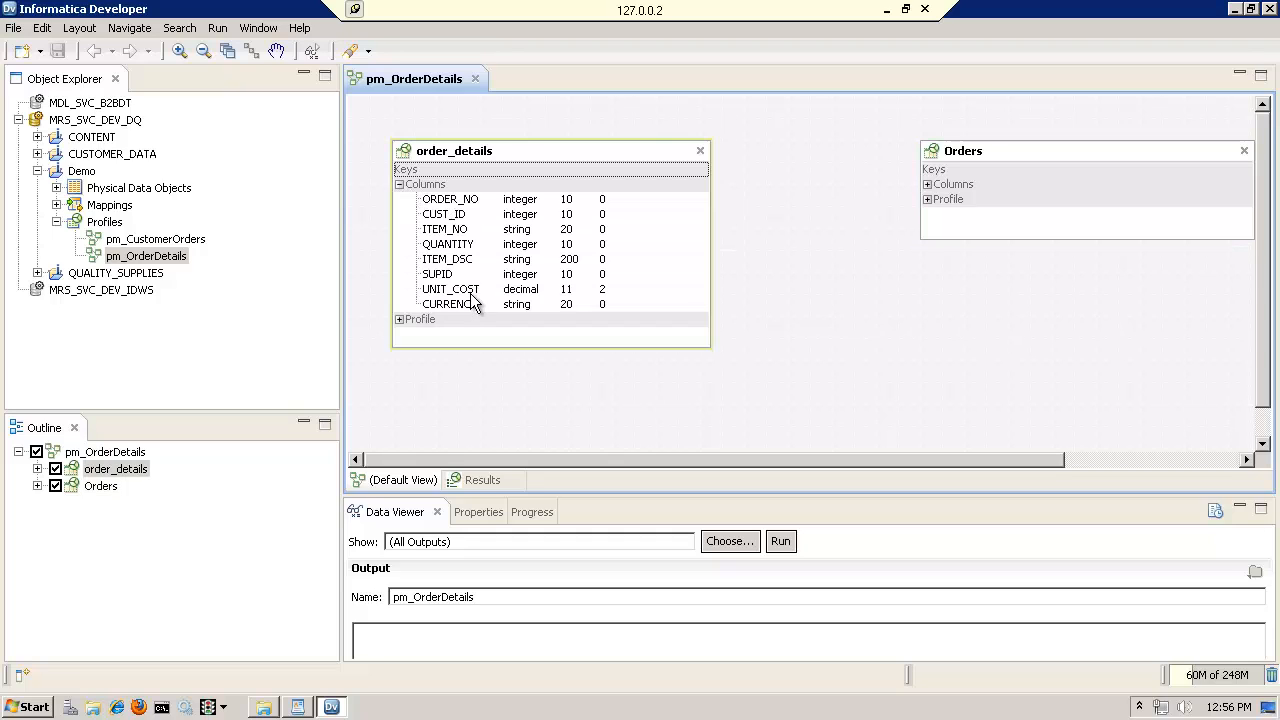
pyautogui.click(399, 185)
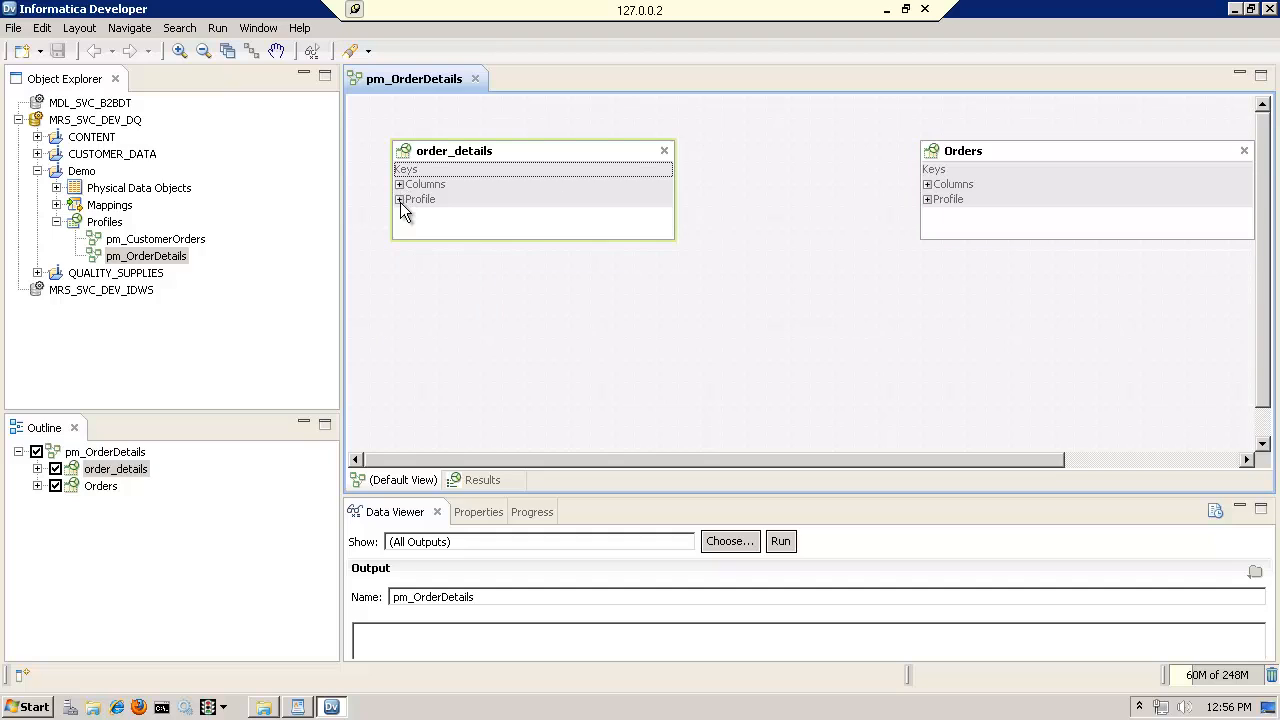
pyautogui.click(399, 200)
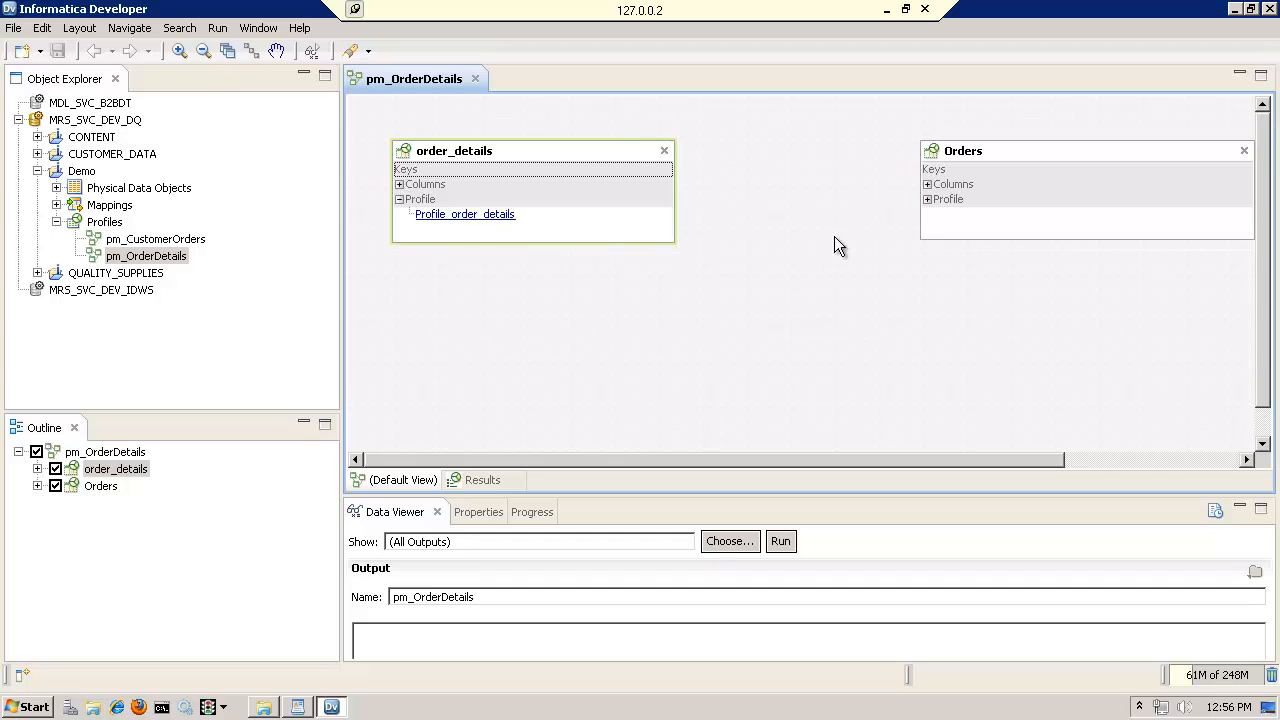
pyautogui.click(927, 184)
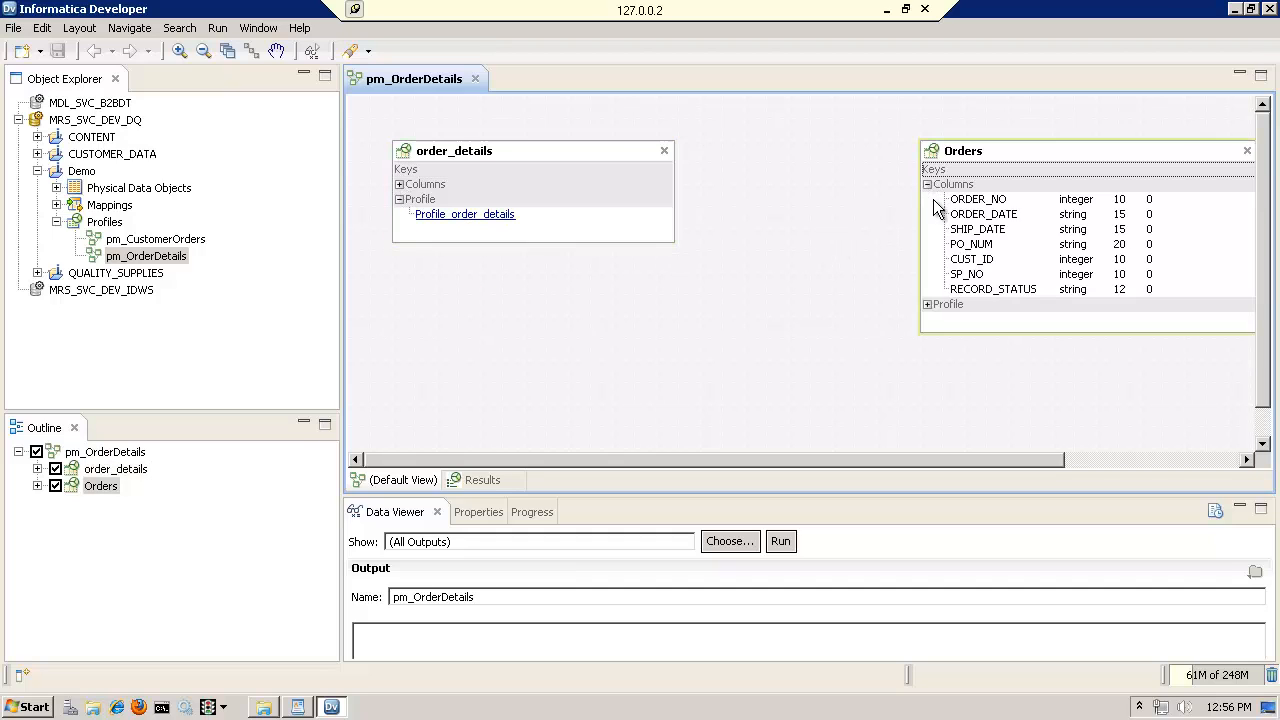
pyautogui.click(927, 304)
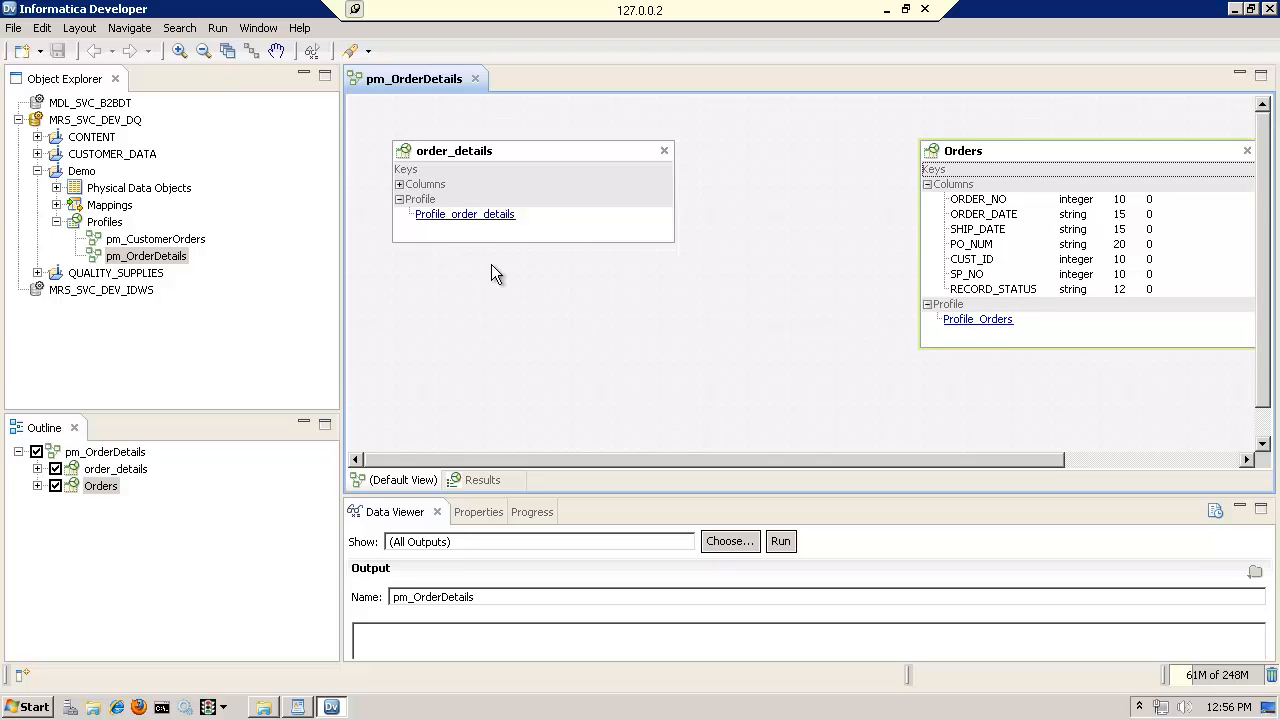
pyautogui.click(500, 313)
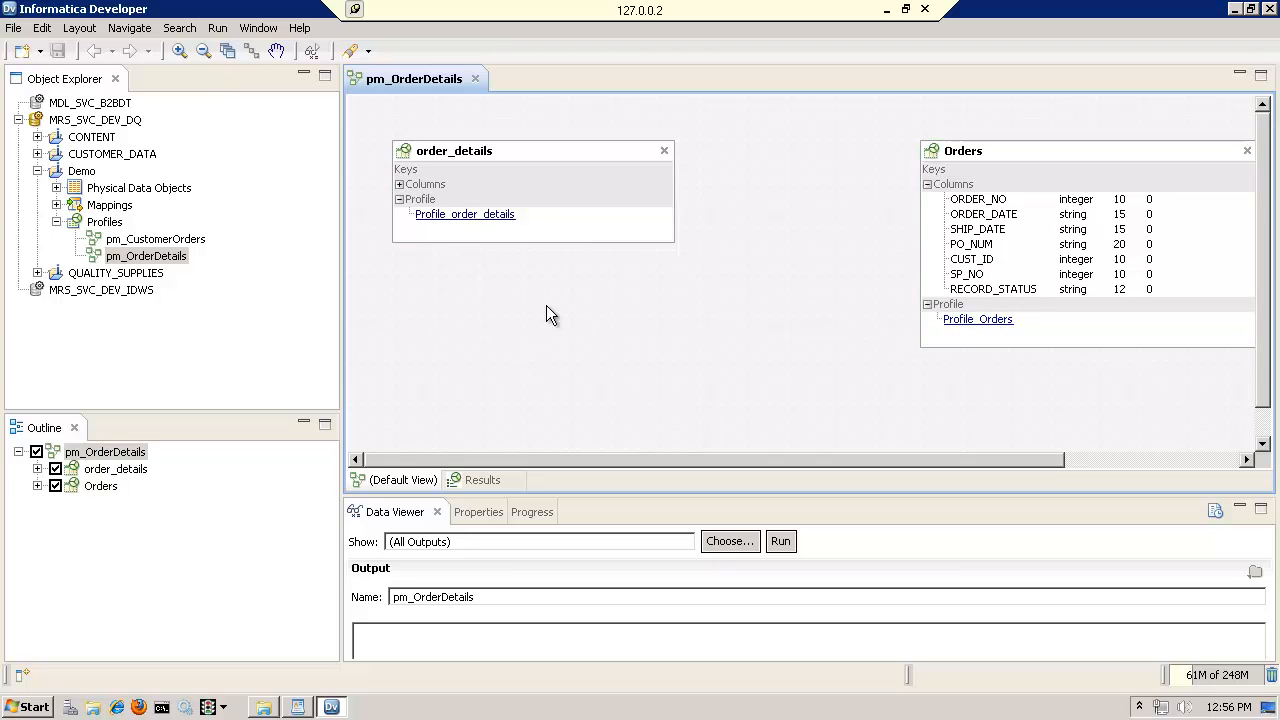
pyautogui.click(399, 199)
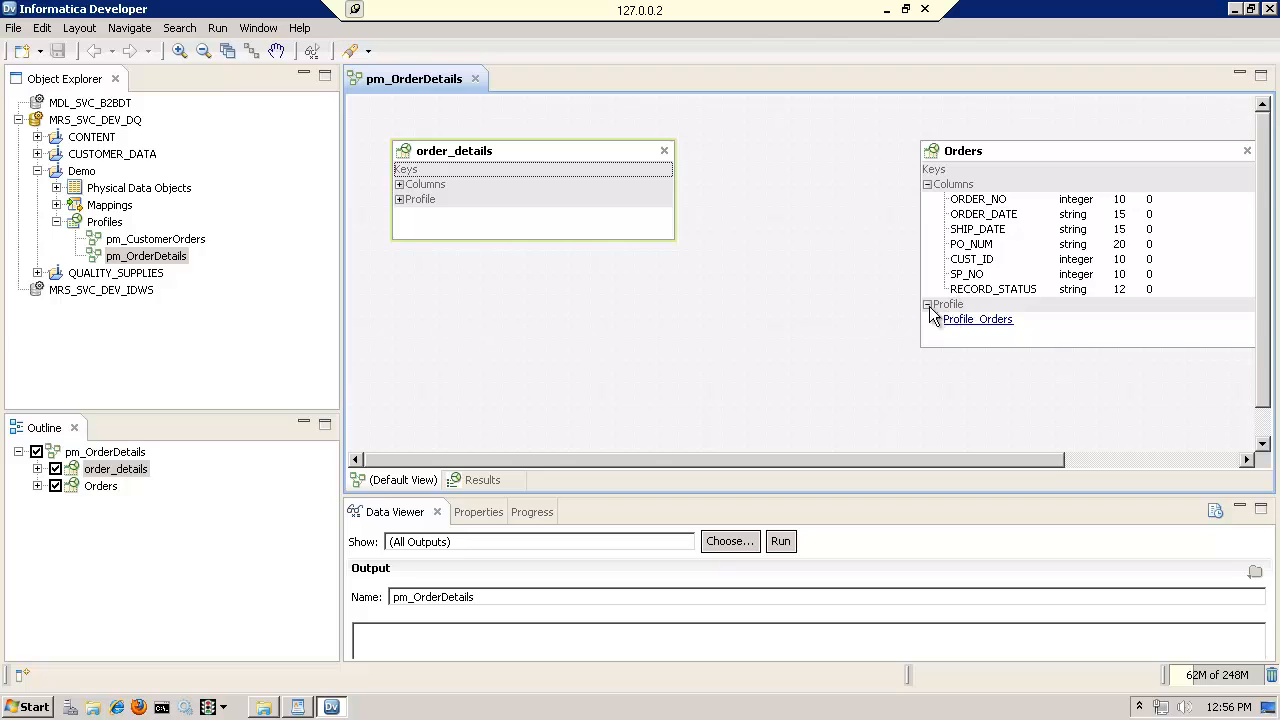
pyautogui.click(928, 305)
pyautogui.click(927, 184)
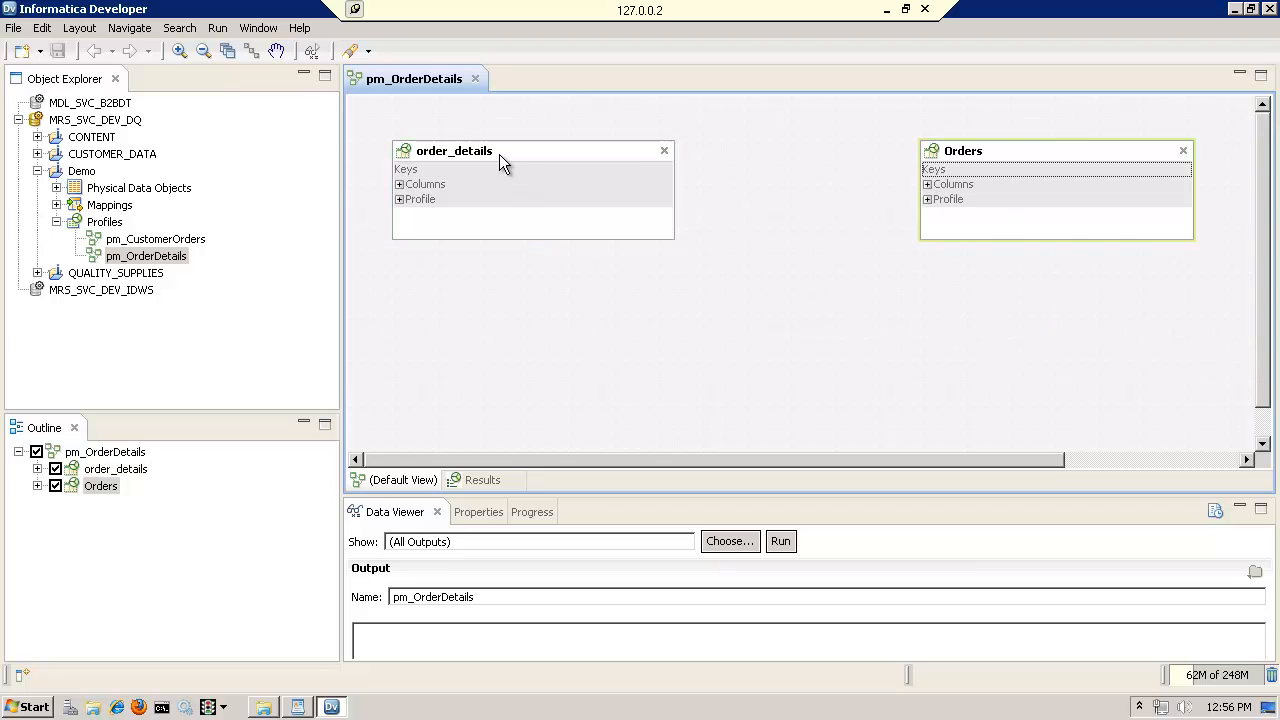
# Start a join profile on order_details and Orders and name it JoinAnalysis_Orders_order_details
pyautogui.click(499, 154)
pyautogui.keyDown('ctrl'); pyautogui.click(985, 151); pyautogui.keyUp('ctrl')
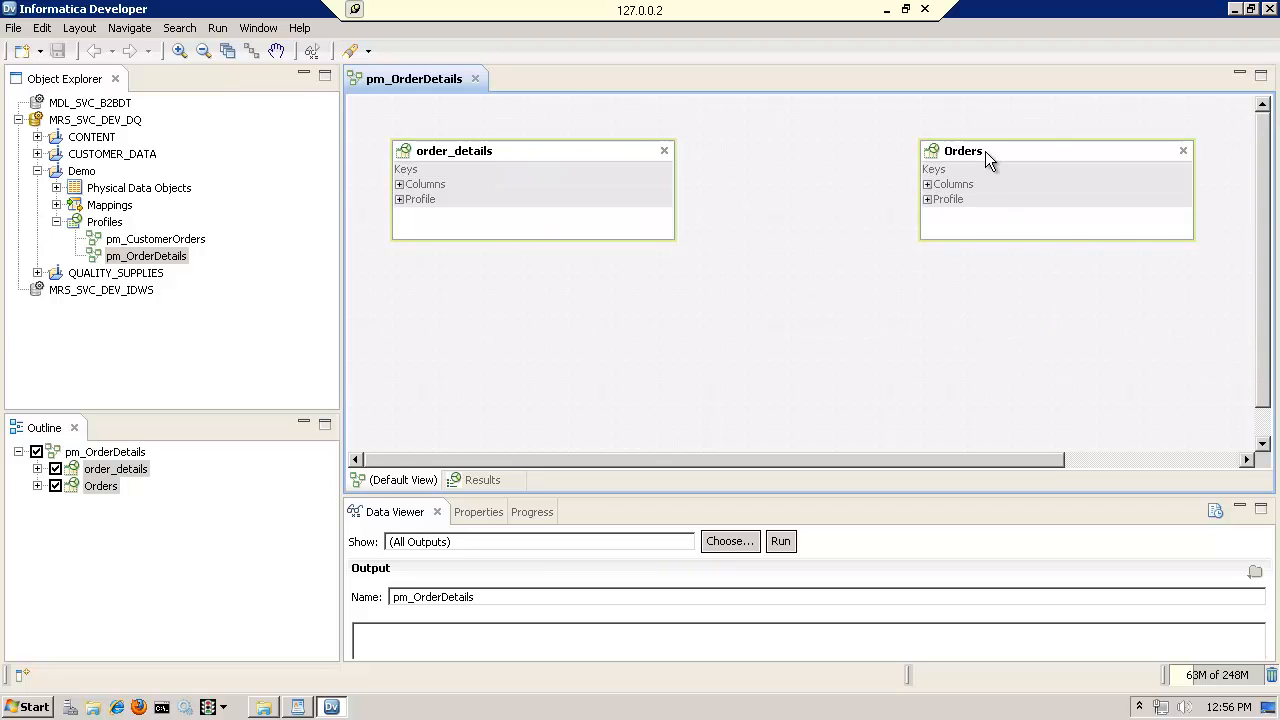
pyautogui.rightClick(585, 155)
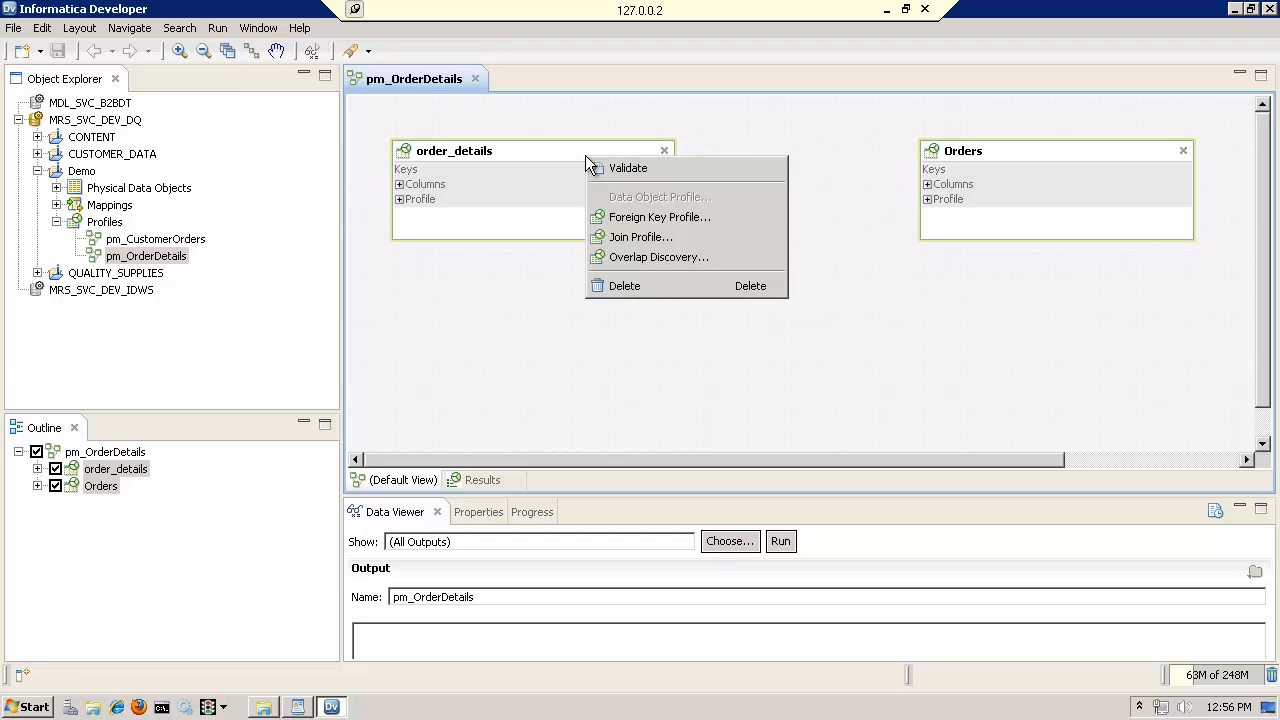
pyautogui.click(639, 237)
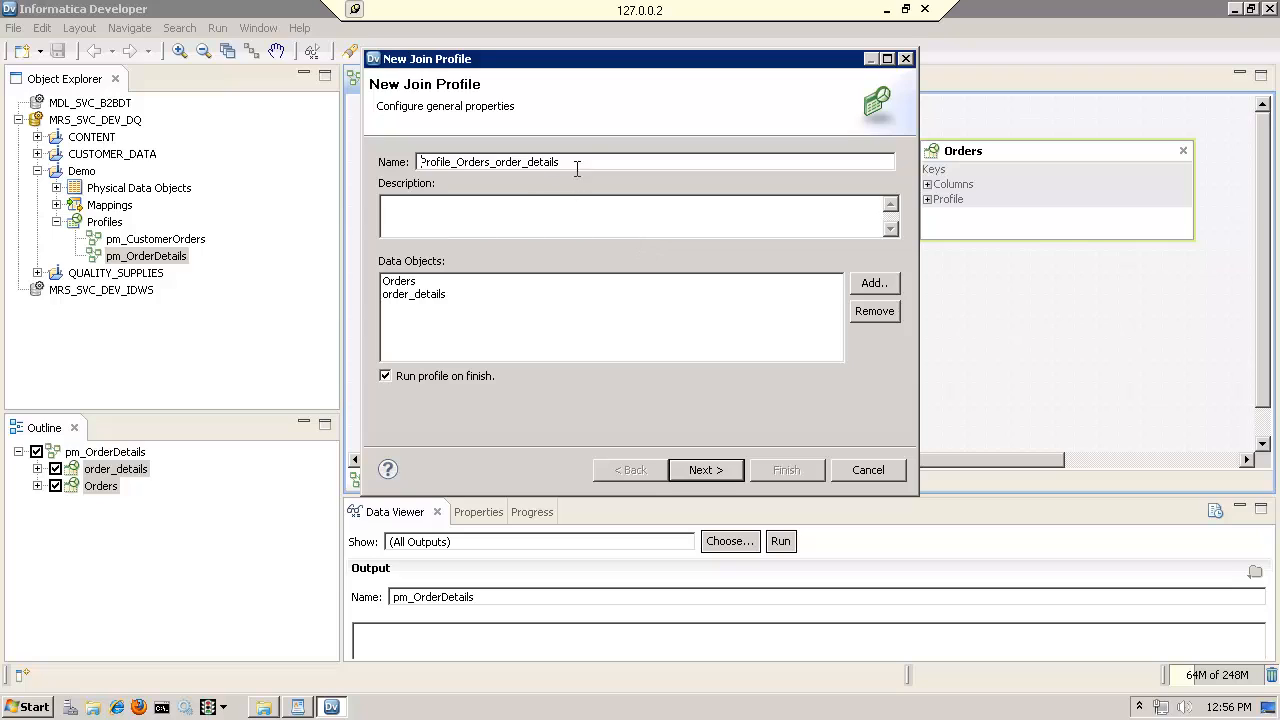
pyautogui.write('JoinAnalysis_')
pyautogui.press('Delete')
pyautogui.press('Delete')
pyautogui.press('Delete')
pyautogui.press('Delete')
pyautogui.press('Delete')
pyautogui.press('Delete')
pyautogui.press('Delete')
pyautogui.press('Delete')
pyautogui.press('Delete')
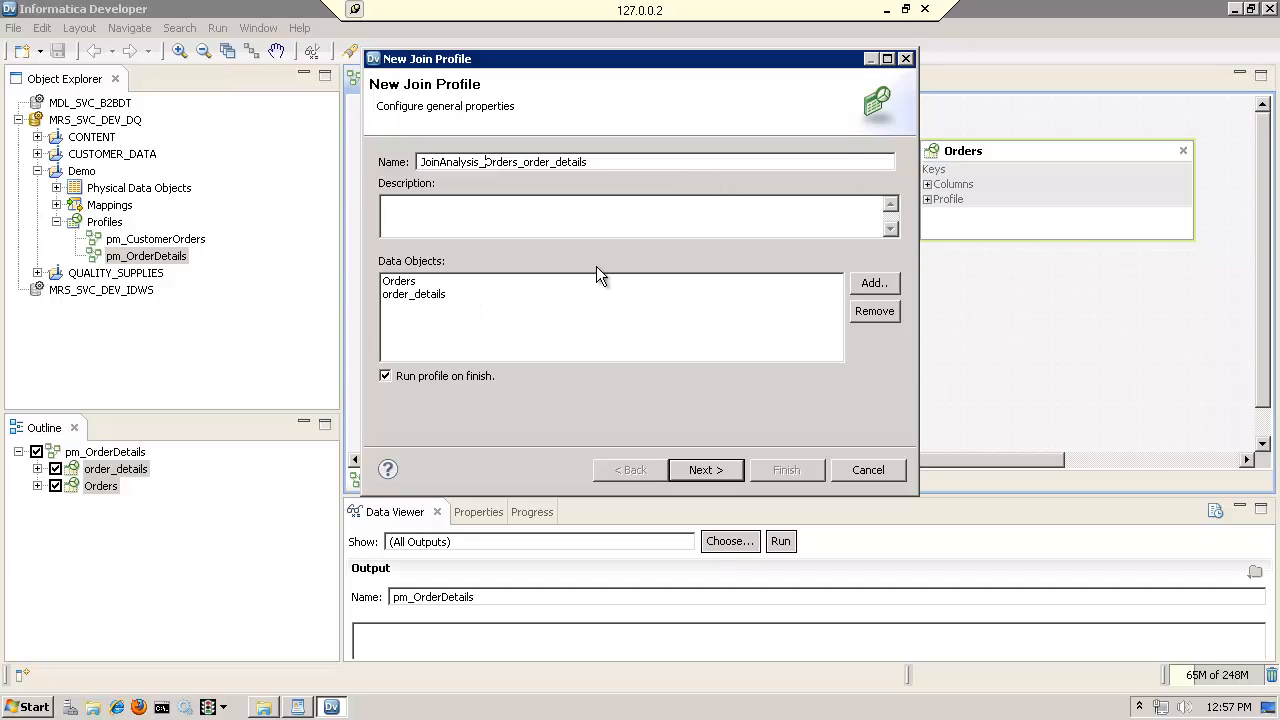
# Keep Orders and order_details as the data objects and include all their columns in the join profile
pyautogui.click(405, 285)
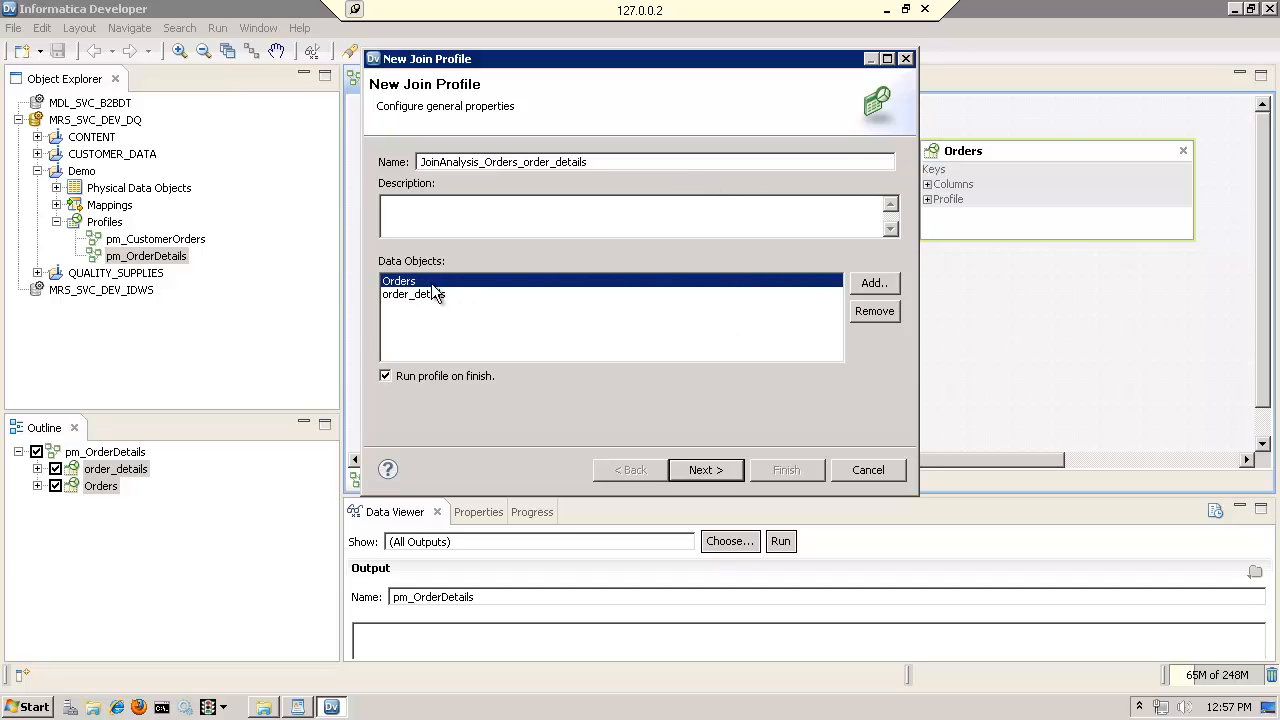
pyautogui.click(713, 473)
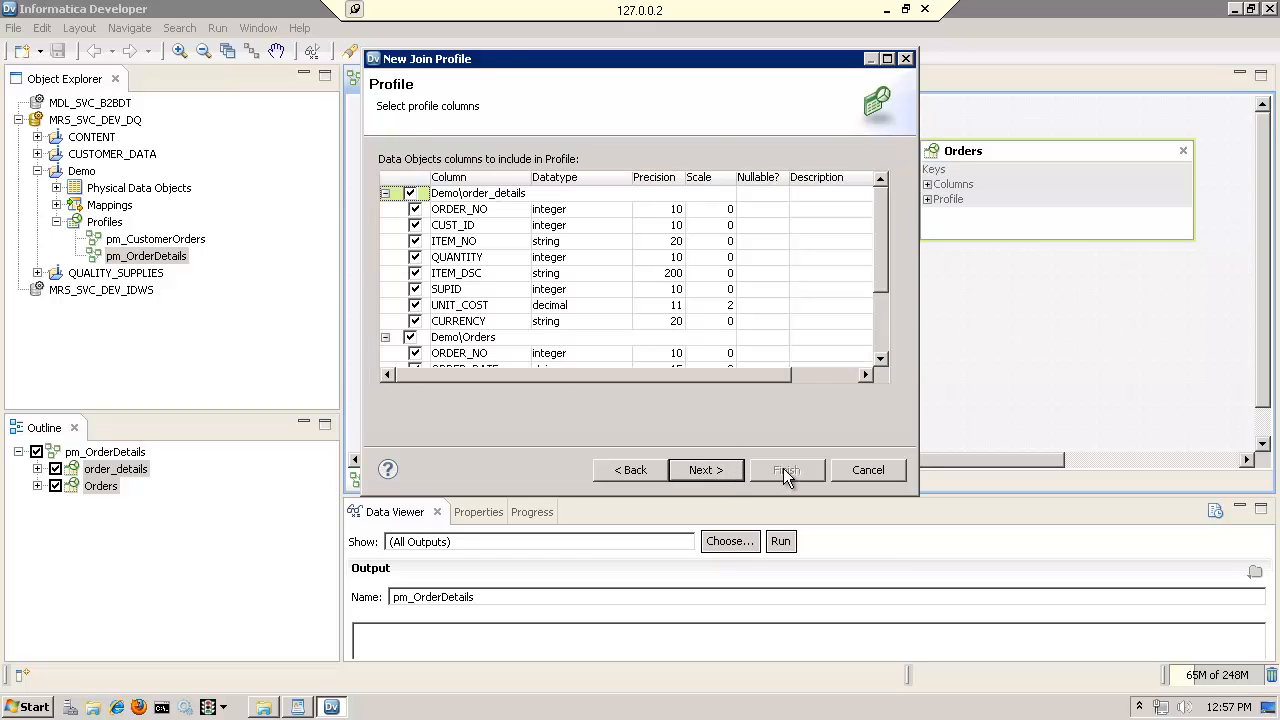
pyautogui.click(720, 469)
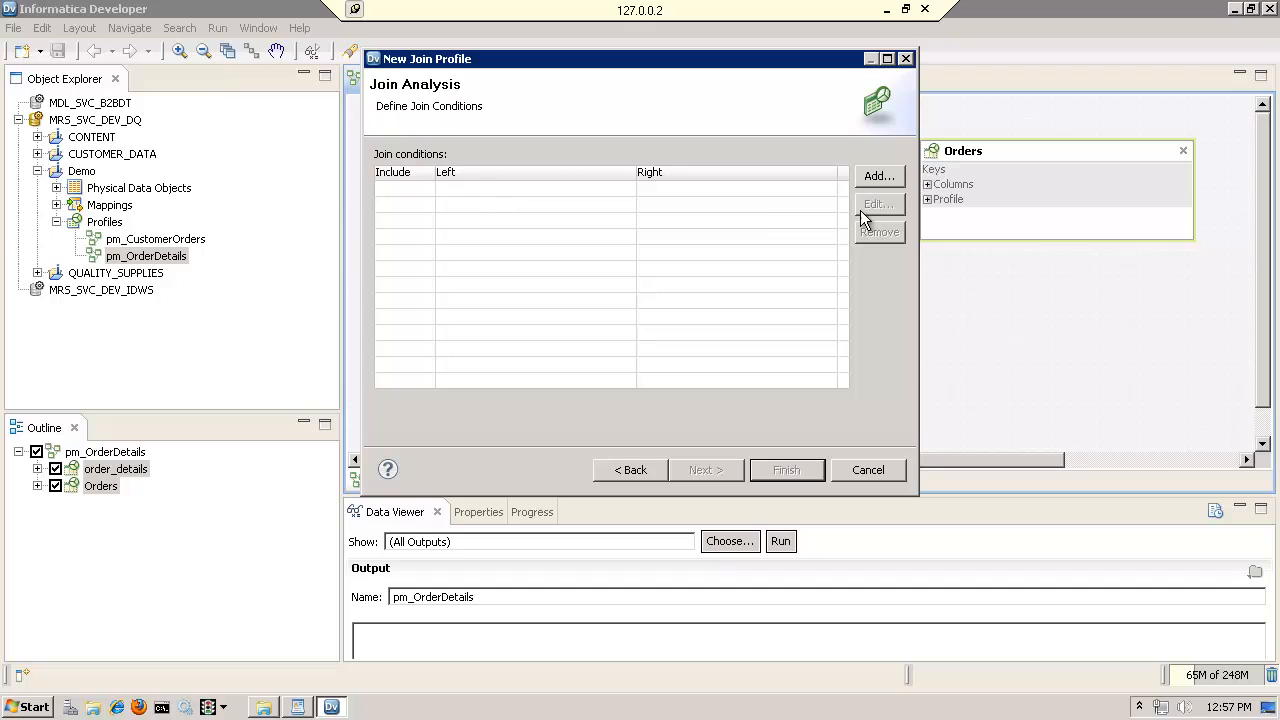
# Add a join condition matching ORDER_NO in order_details with ORDER_NO in Orders
pyautogui.click(870, 178)
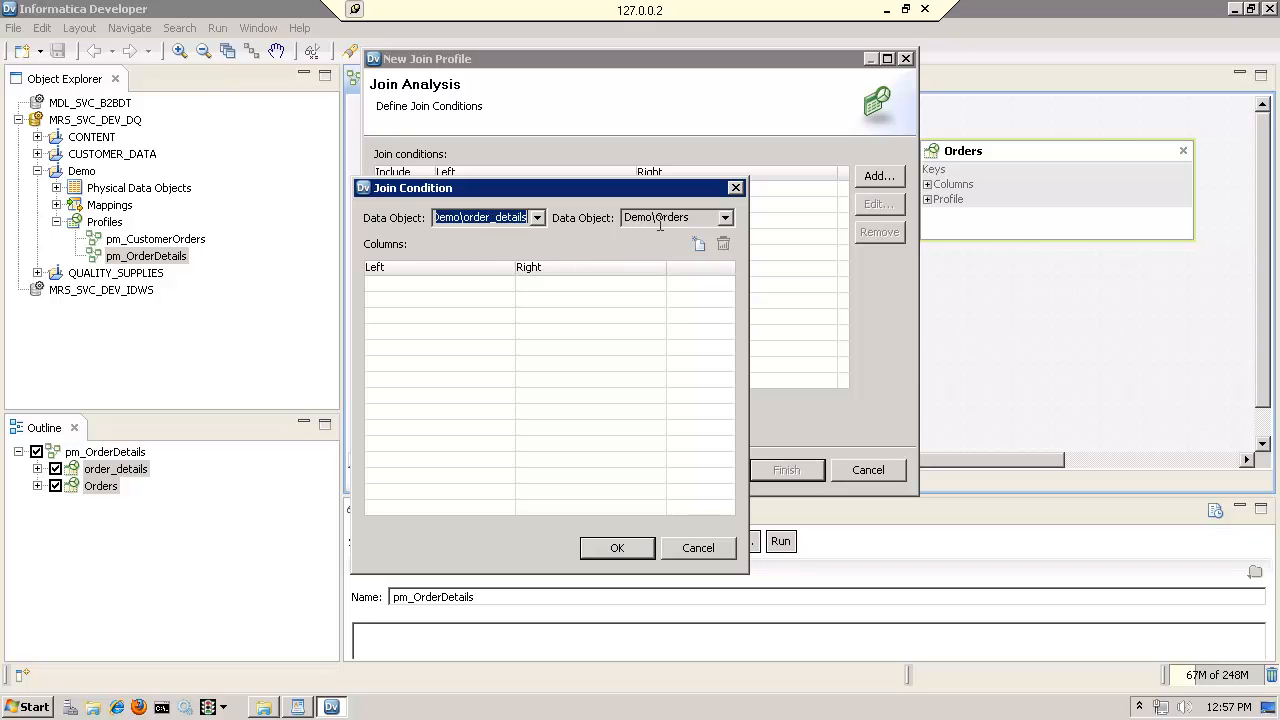
pyautogui.click(453, 285)
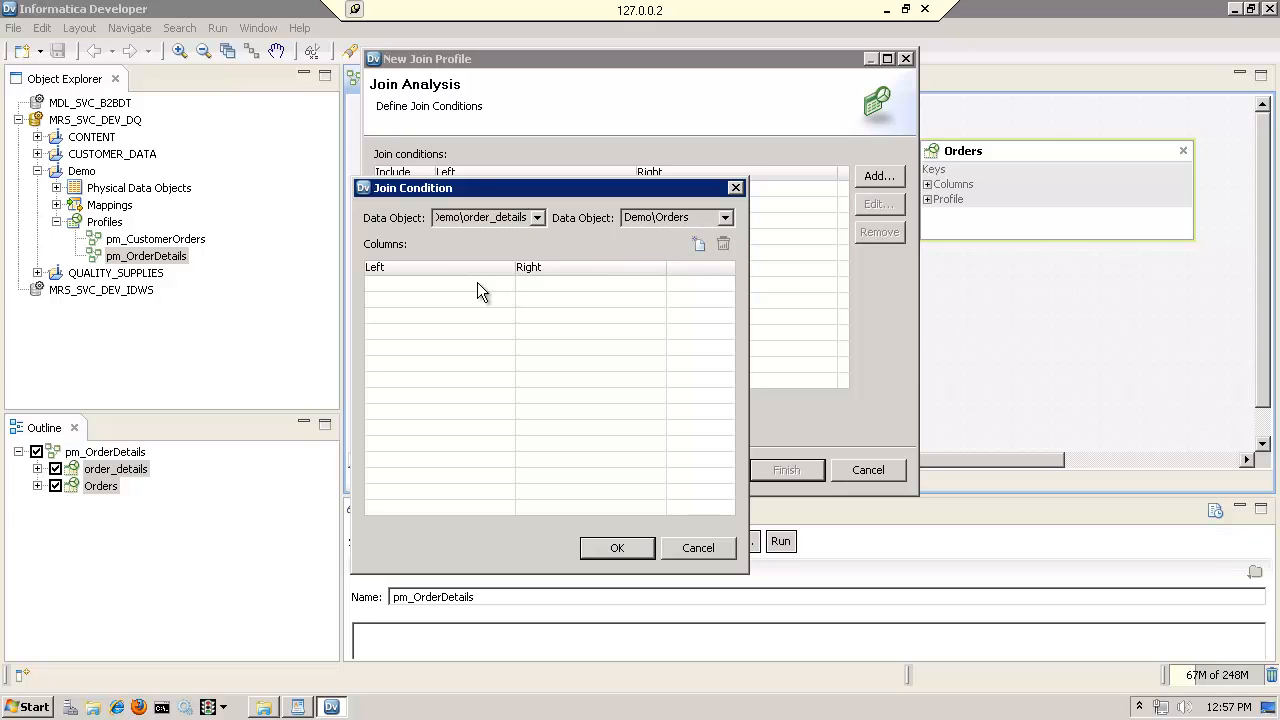
pyautogui.doubleClick(462, 284)
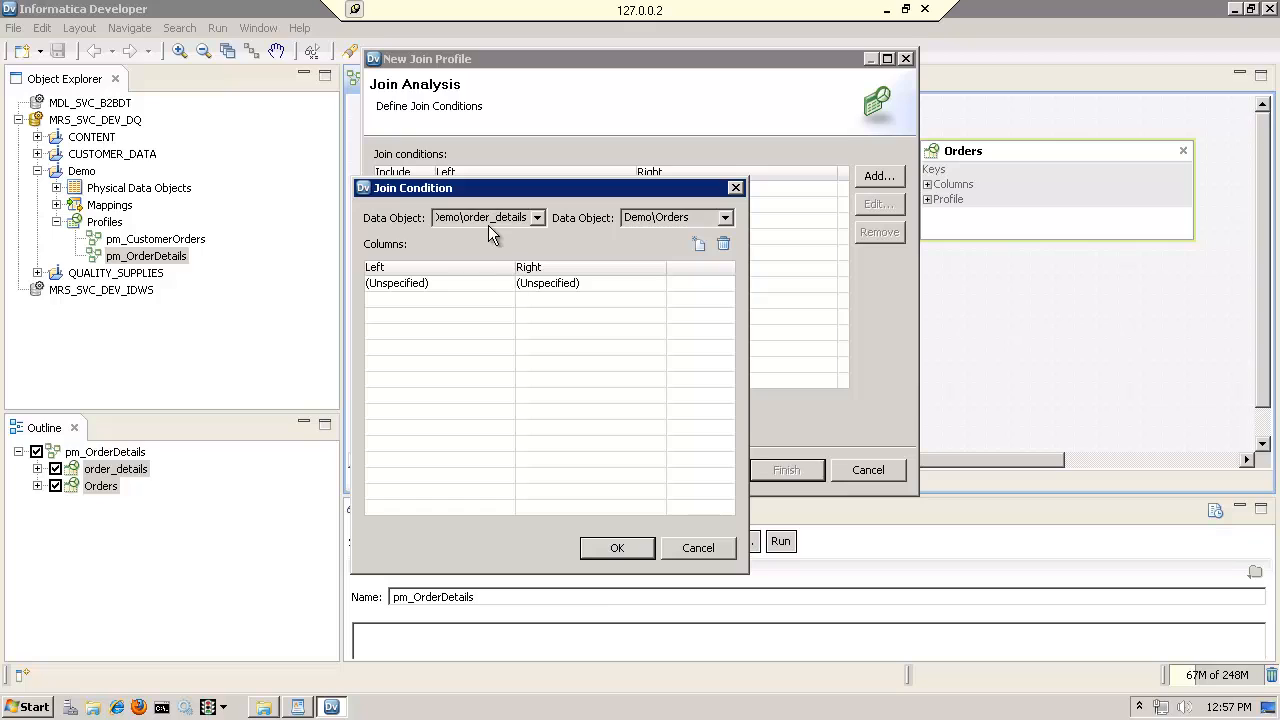
pyautogui.click(465, 283)
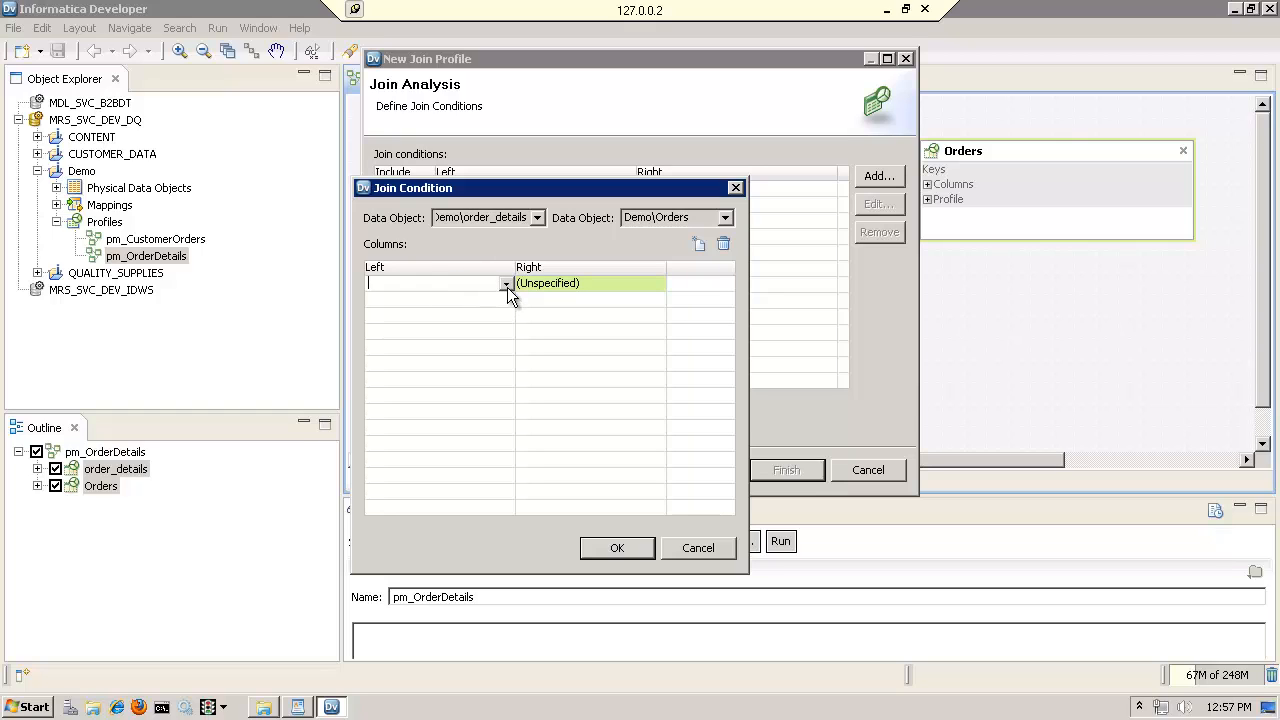
pyautogui.click(506, 283)
pyautogui.click(498, 302)
pyautogui.click(618, 284)
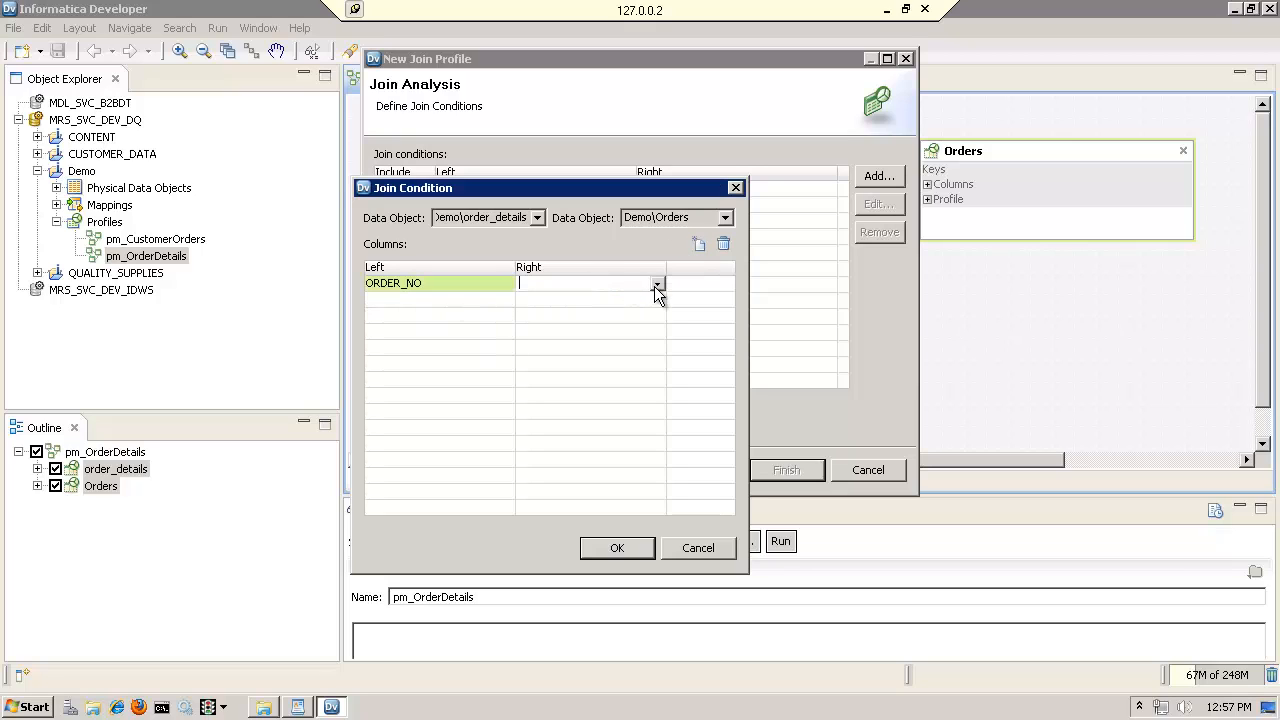
pyautogui.click(657, 284)
pyautogui.click(578, 300)
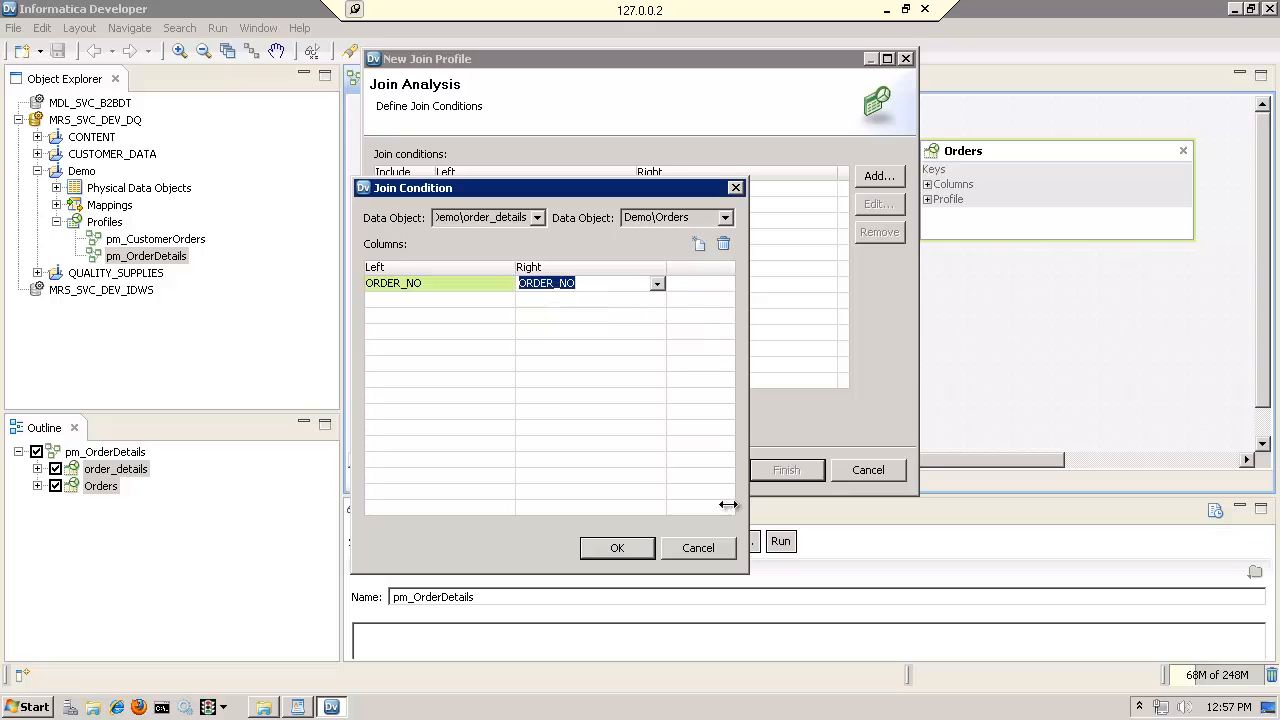
pyautogui.click(634, 550)
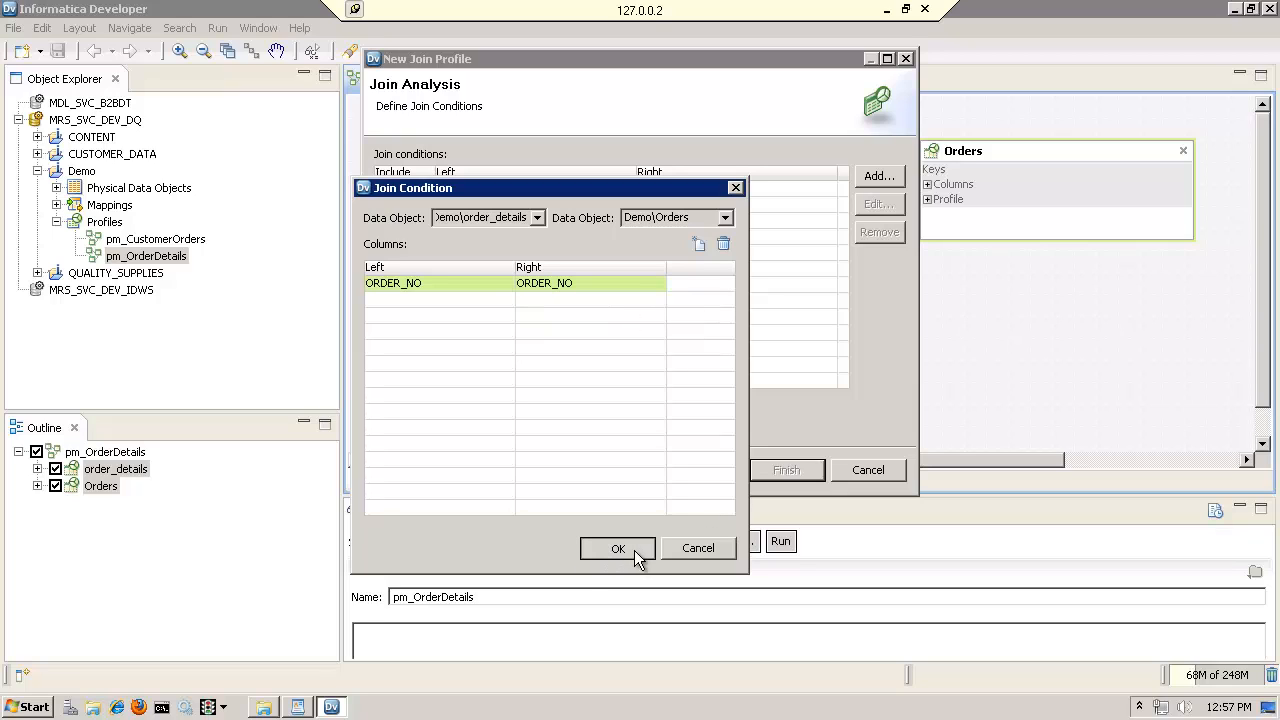
pyautogui.click(634, 550)
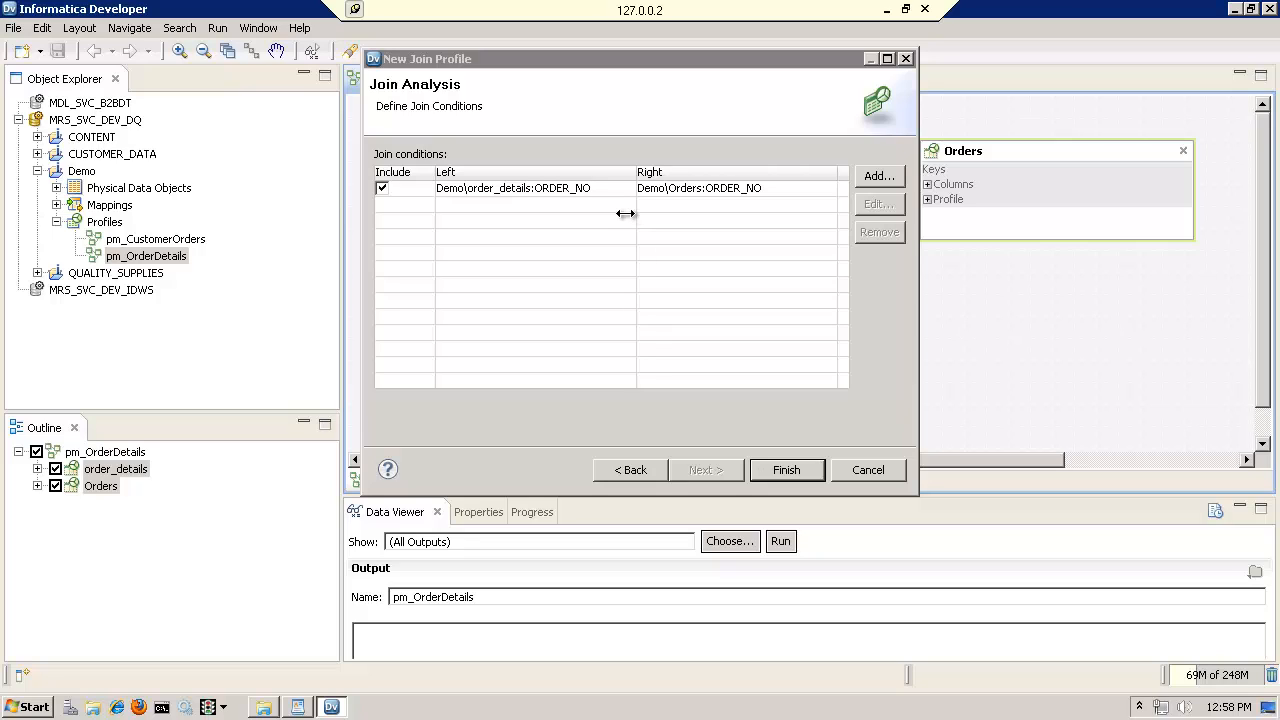
# Finish and run the join profile, saving the profile model, and display the join result for the ORDER_NO condition
pyautogui.click(790, 474)
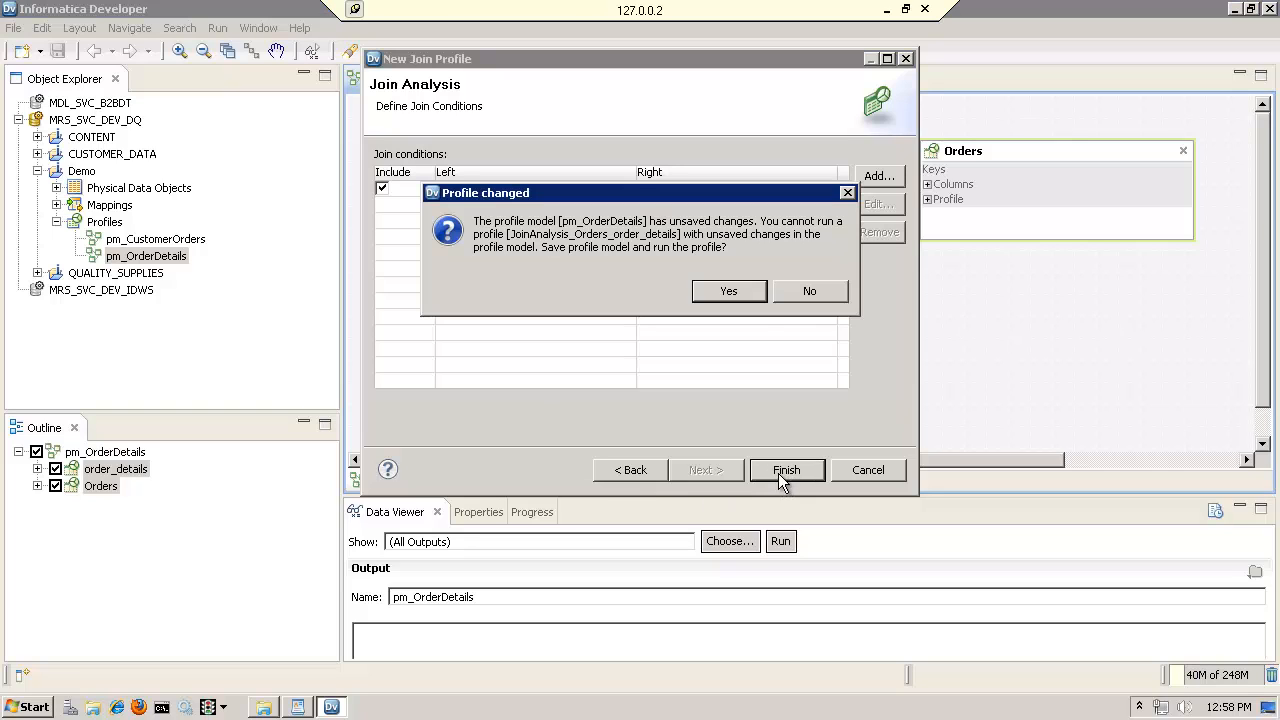
pyautogui.click(730, 292)
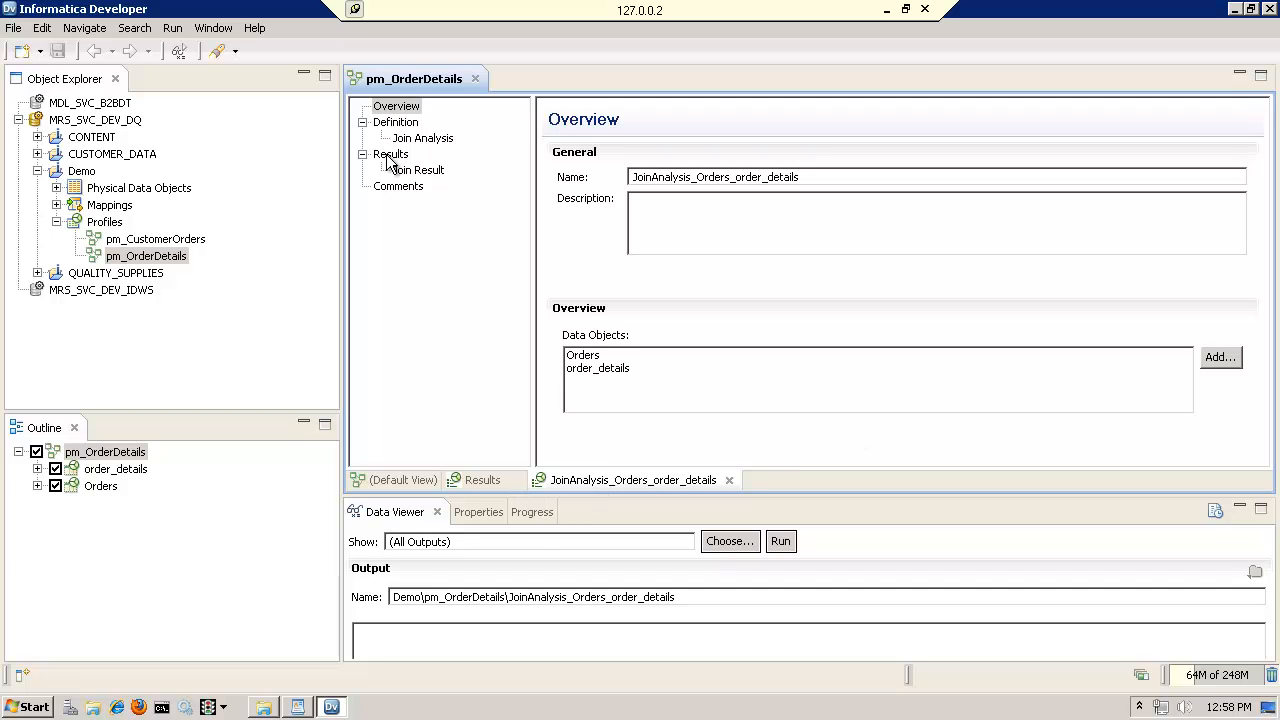
pyautogui.click(416, 171)
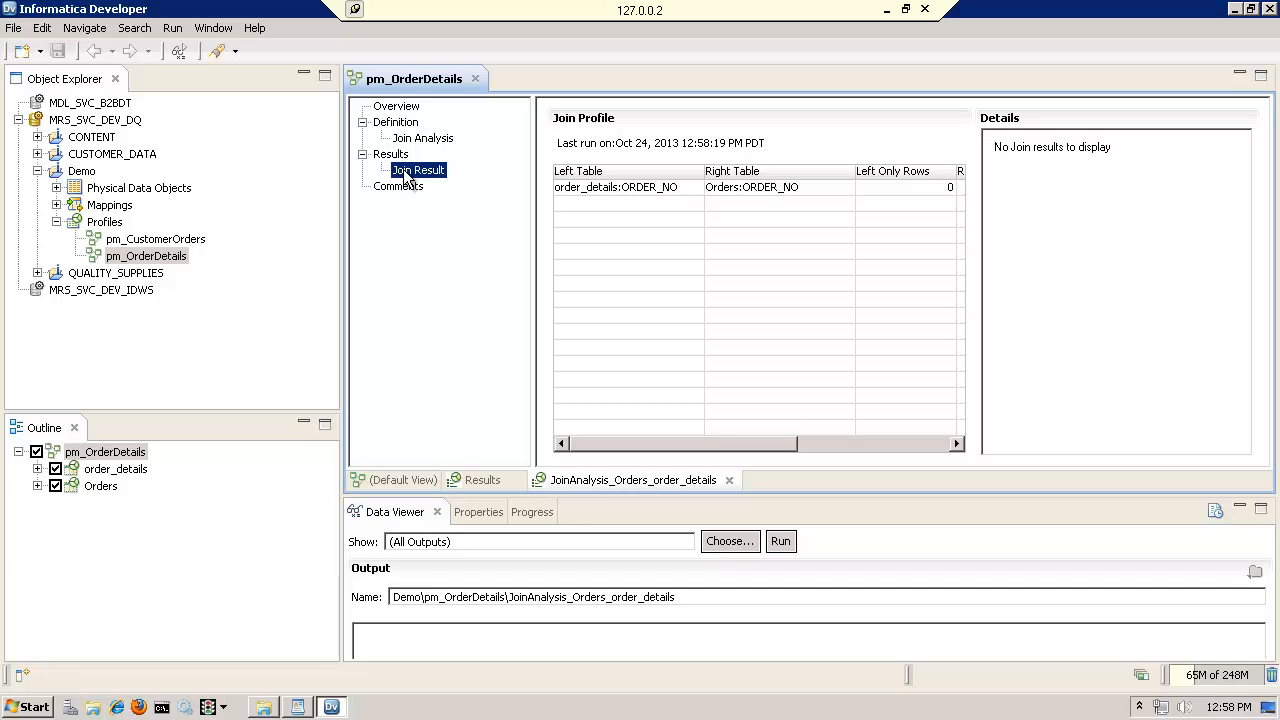
pyautogui.click(614, 194)
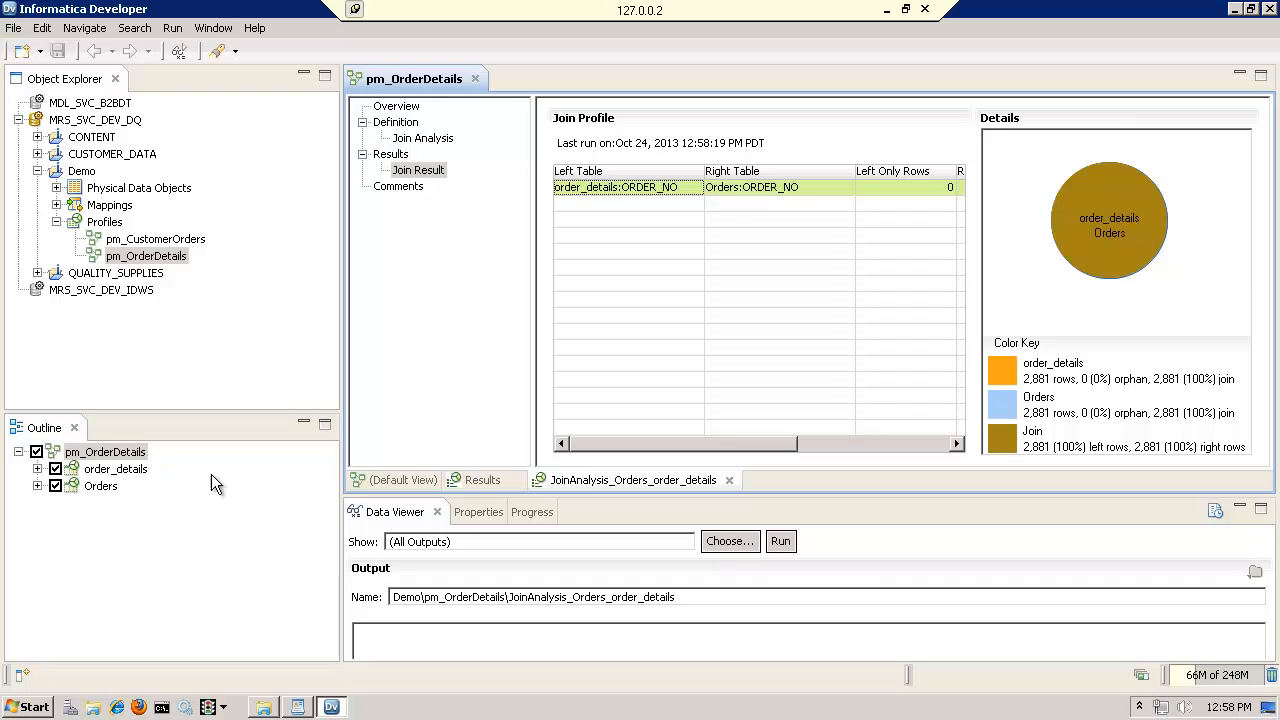
# Show the list of profiling tasks in the pm_OrderDetails properties, enlarging the area to examine all tasks
pyautogui.click(475, 512)
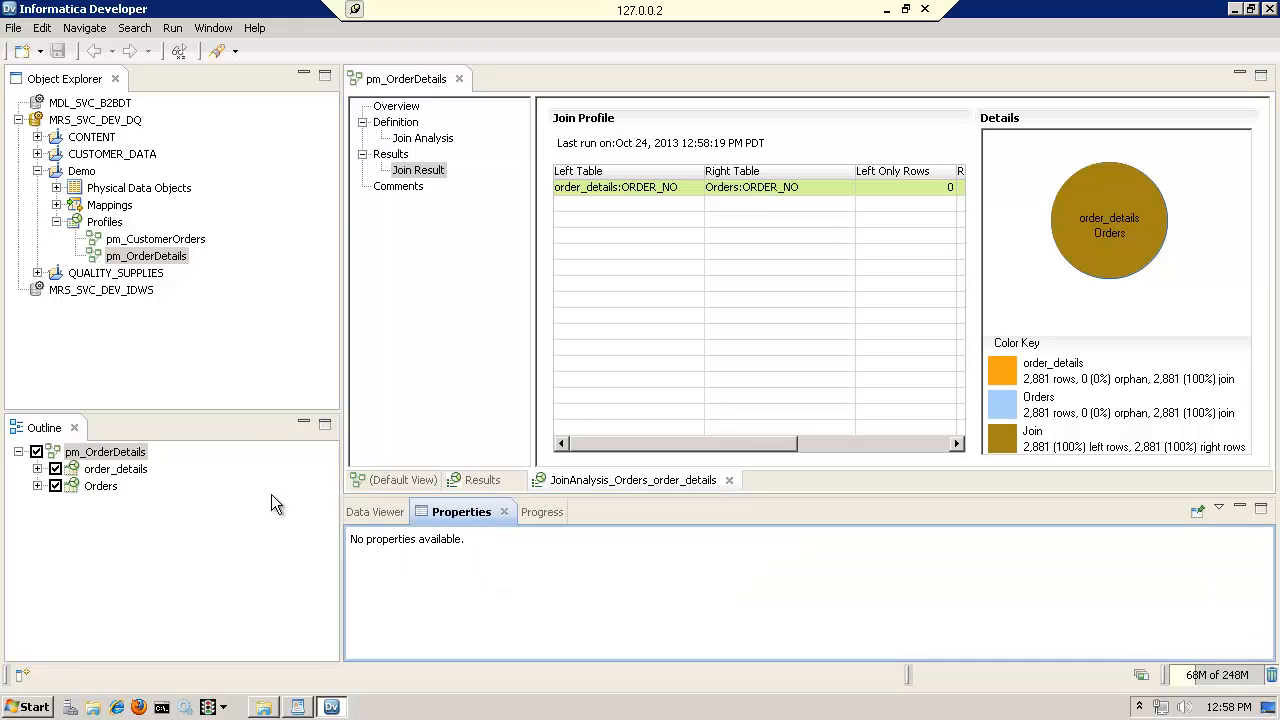
pyautogui.click(108, 453)
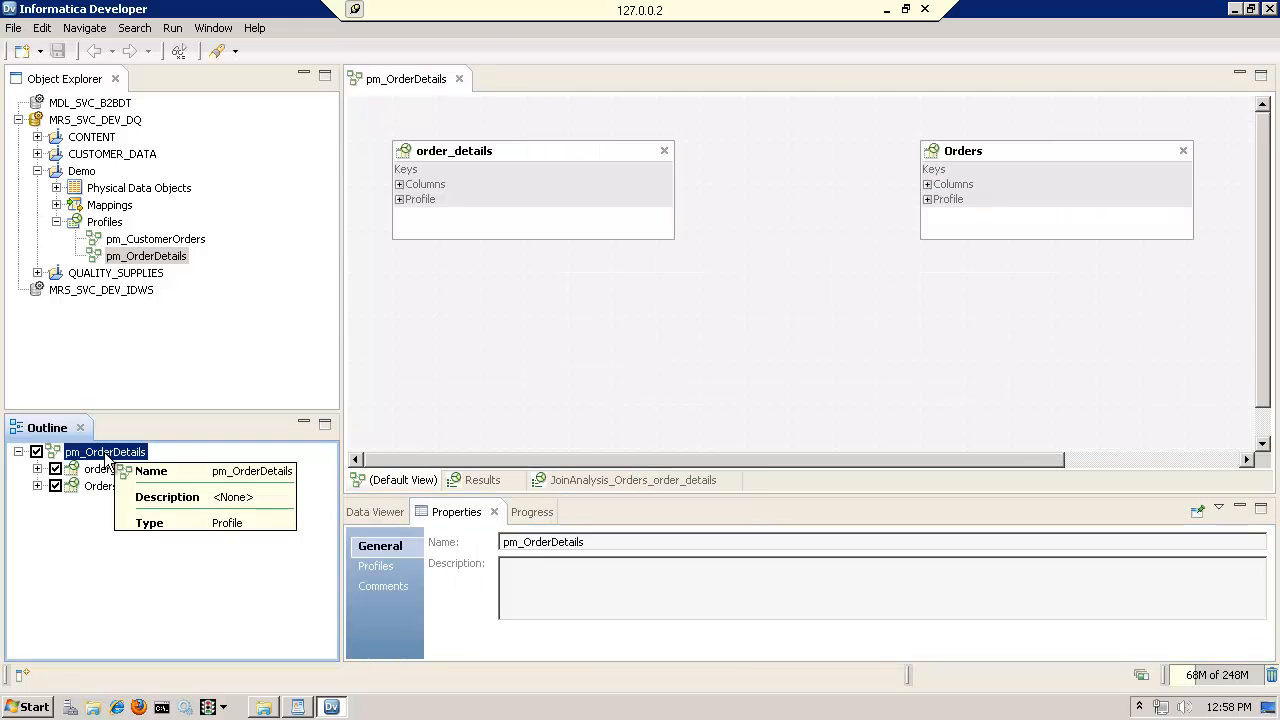
pyautogui.click(370, 565)
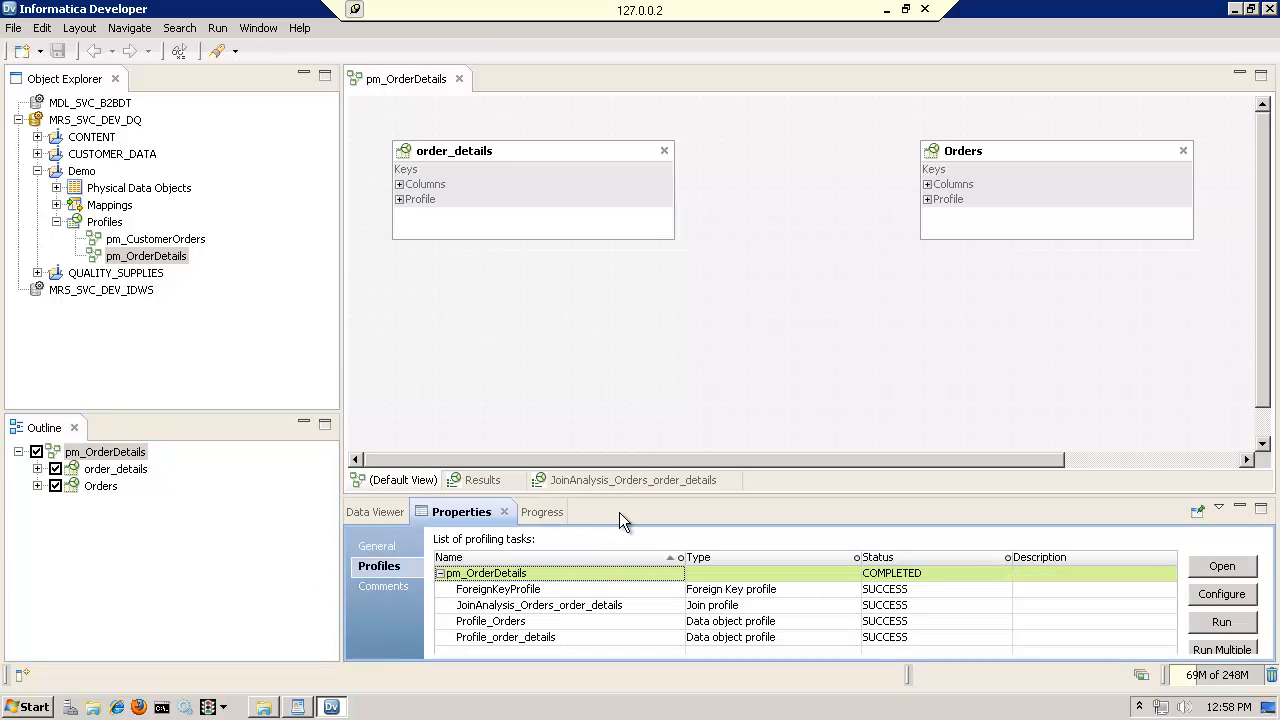
pyautogui.moveTo(645, 495); pyautogui.dragTo(644, 385)
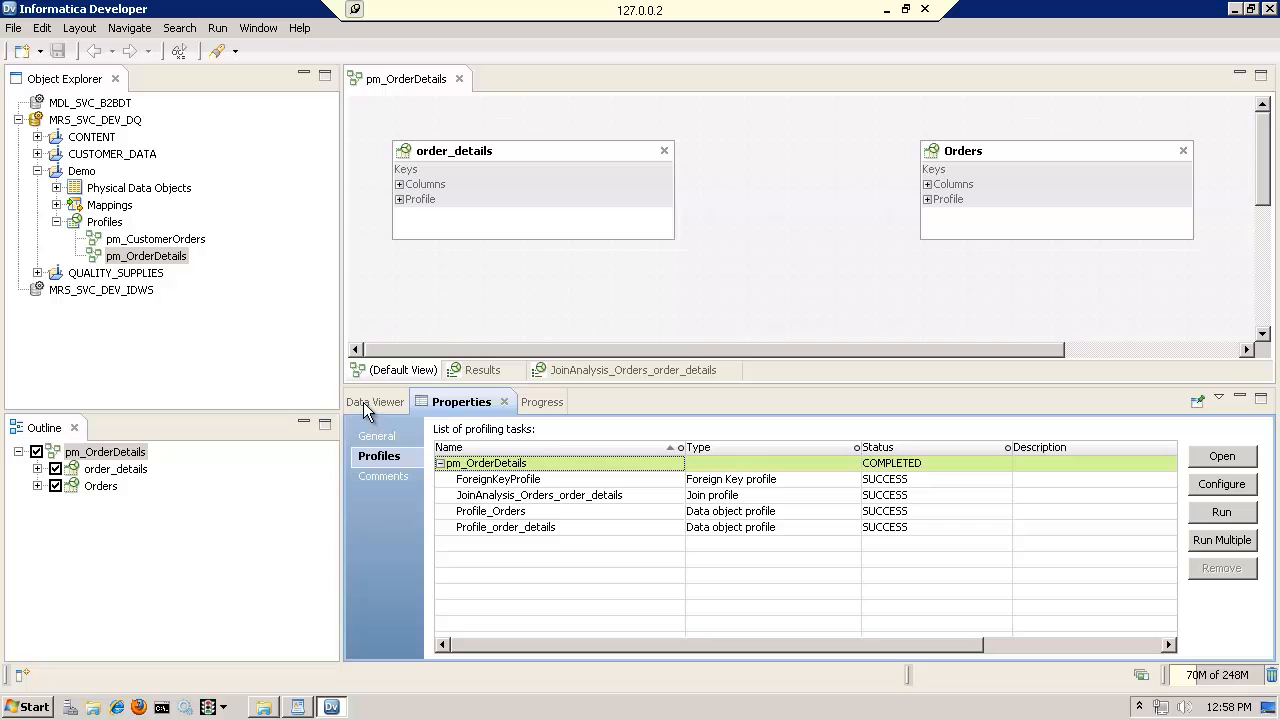
pyautogui.click(88, 456)
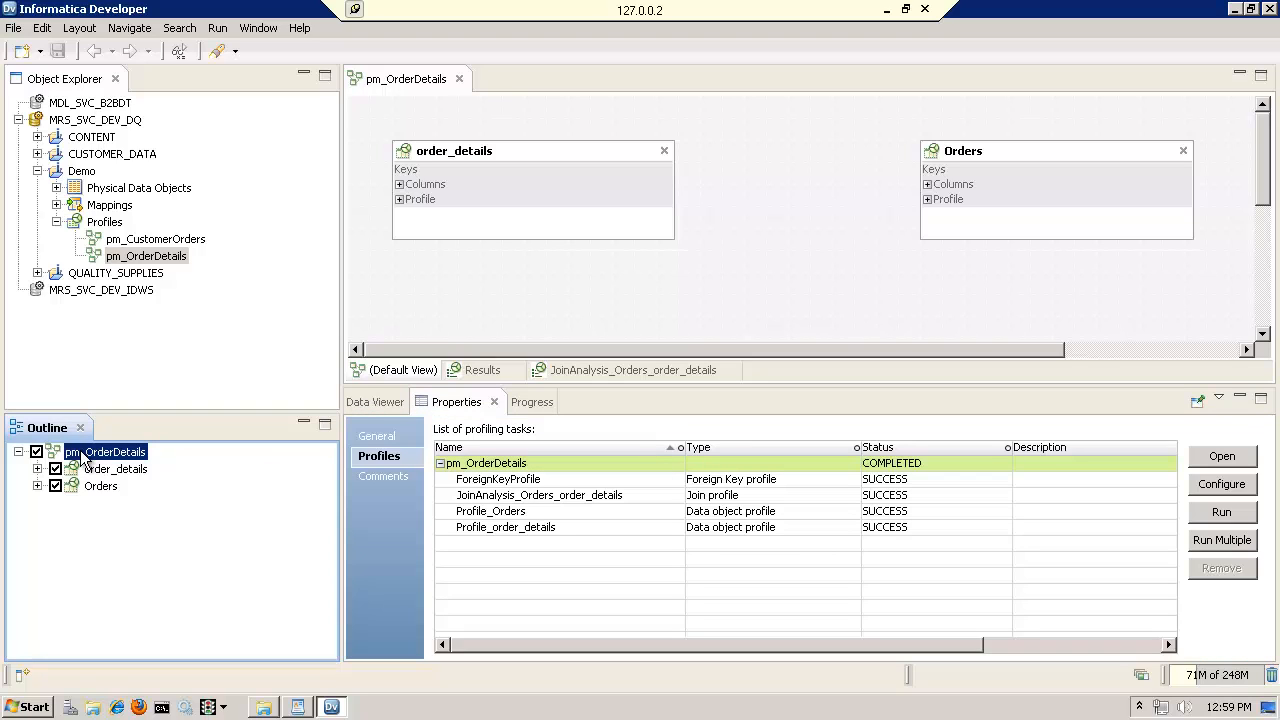
pyautogui.click(455, 405)
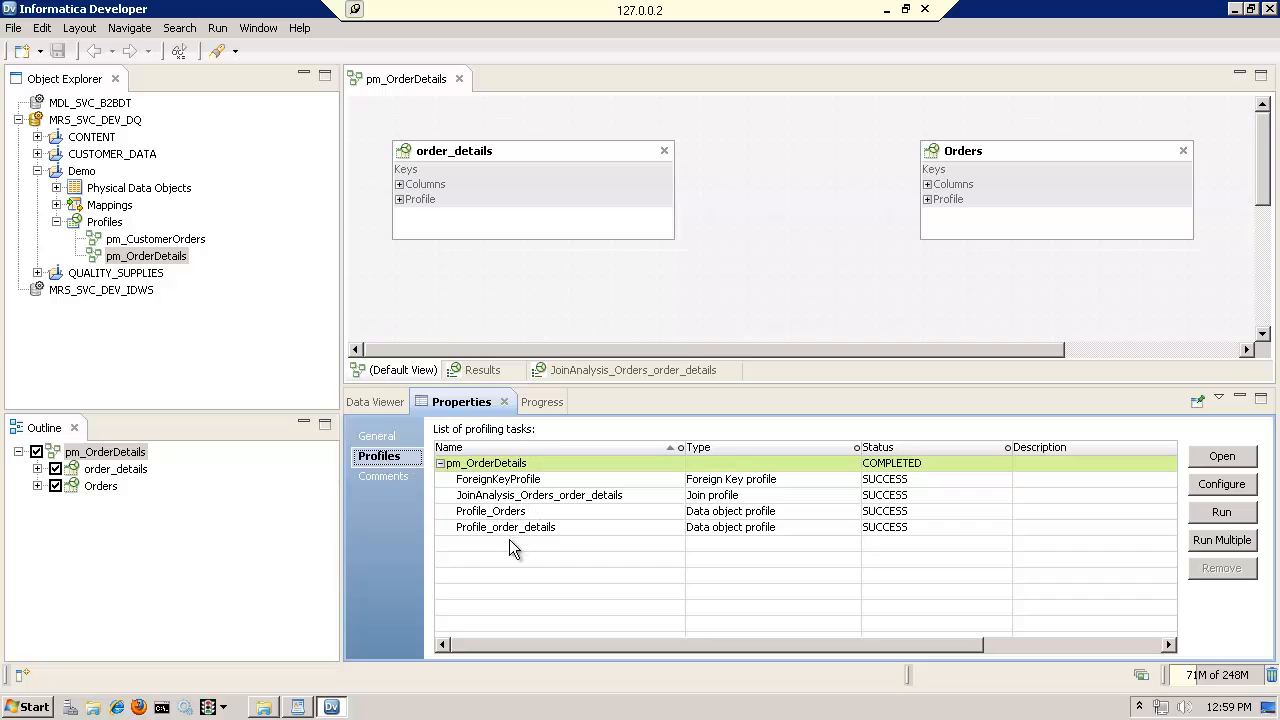
# Run the Profile_Orders data object profile from the profiling task list and reduce the height of the properties area
pyautogui.click(518, 512)
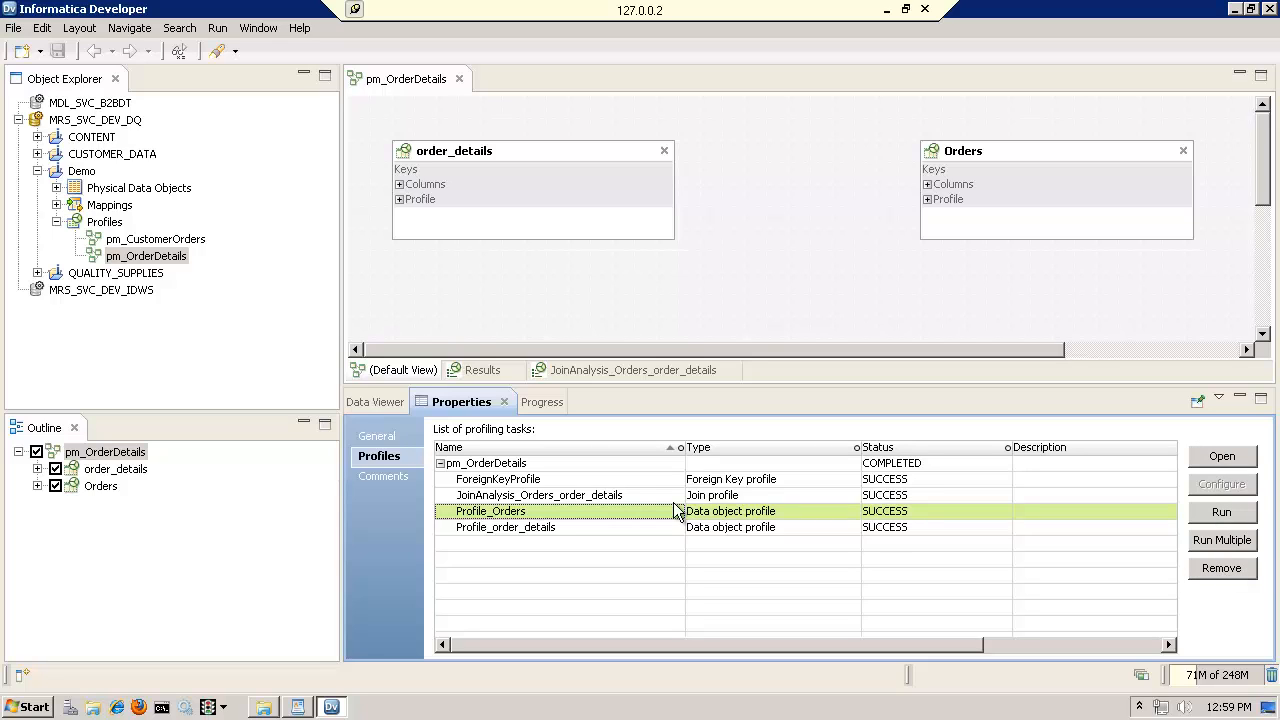
pyautogui.click(1219, 513)
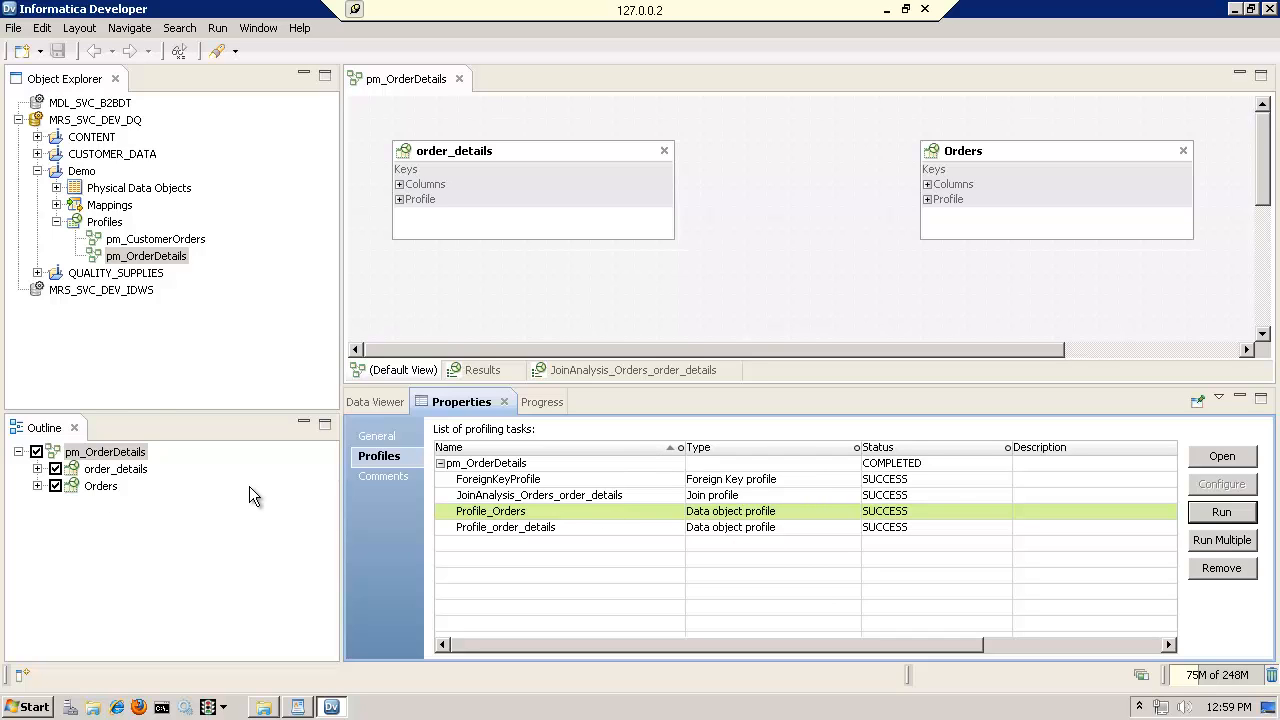
pyautogui.moveTo(116, 491)
pyautogui.moveTo(648, 385); pyautogui.dragTo(646, 453)
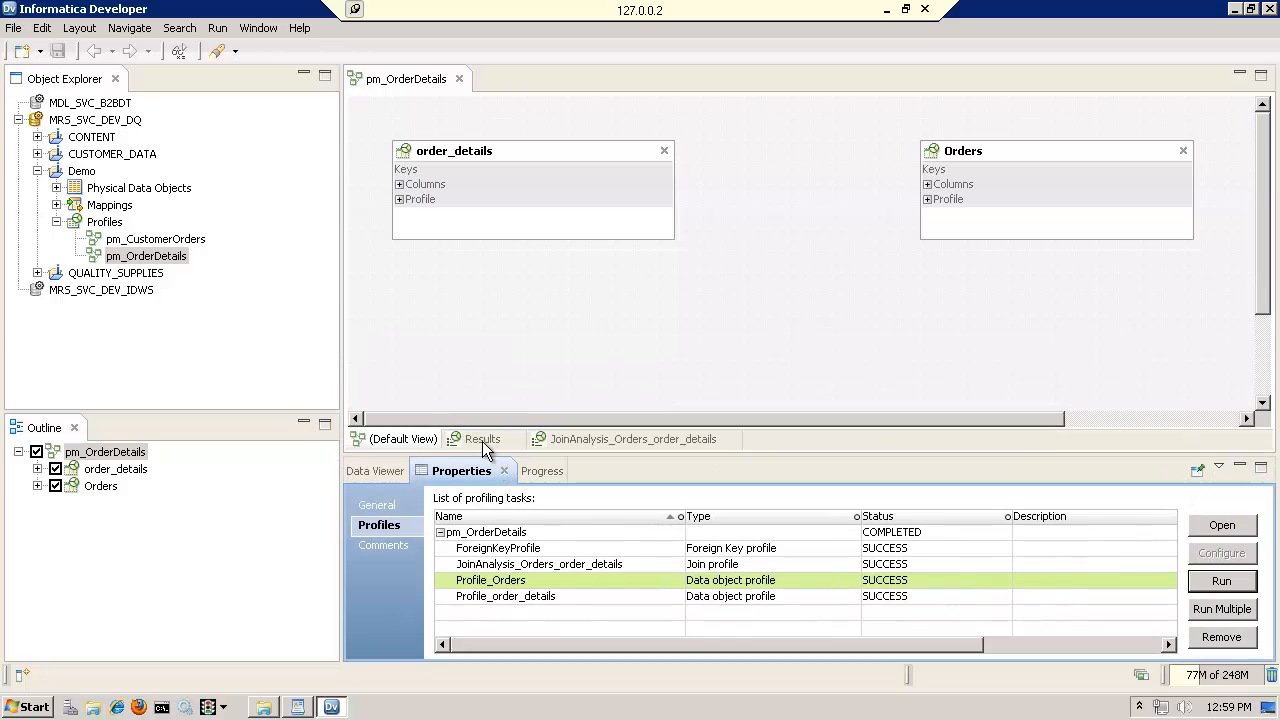
# Check the join profile entry in the model's results summary, then return to the JoinAnalysis_Orders_order_details results
pyautogui.click(482, 441)
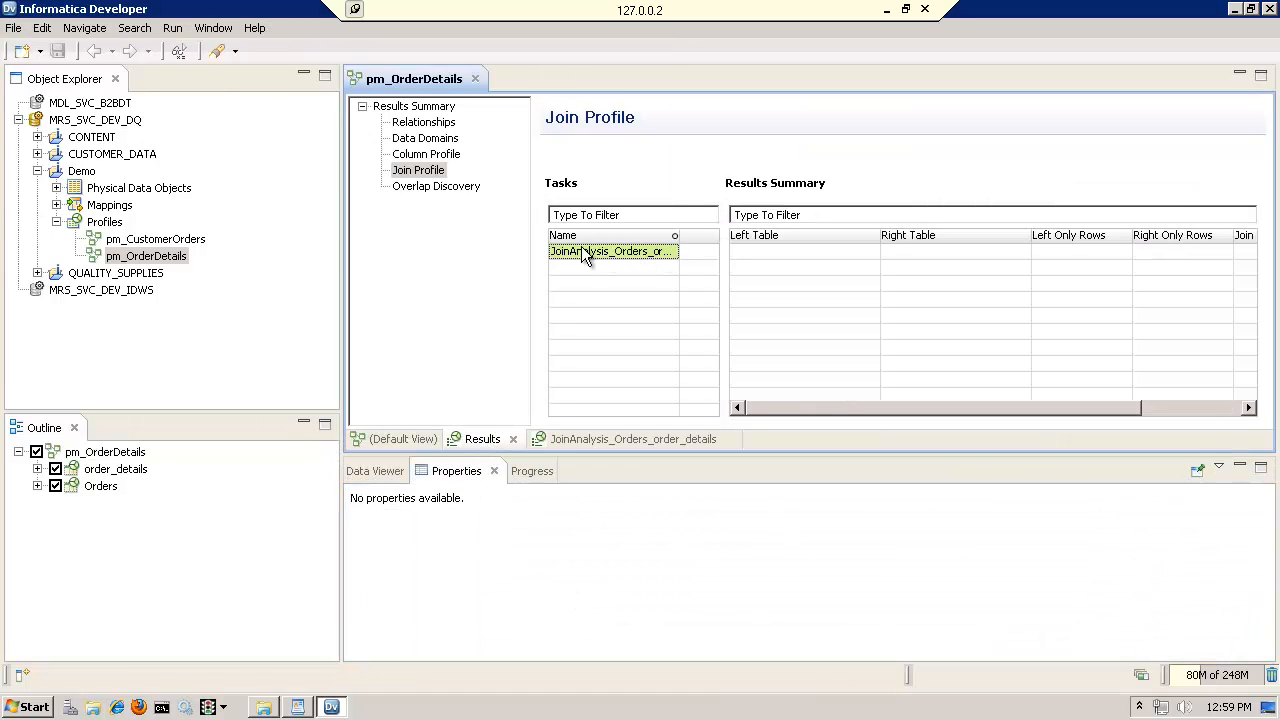
pyautogui.click(422, 172)
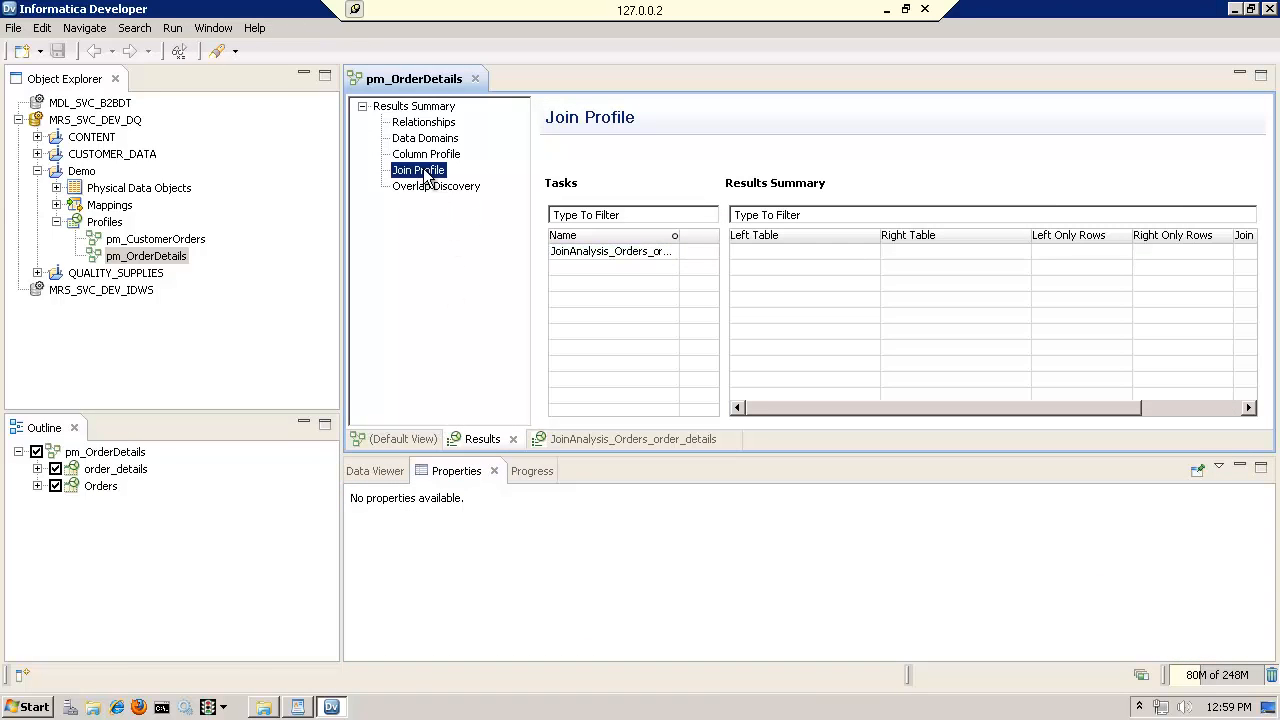
pyautogui.click(395, 441)
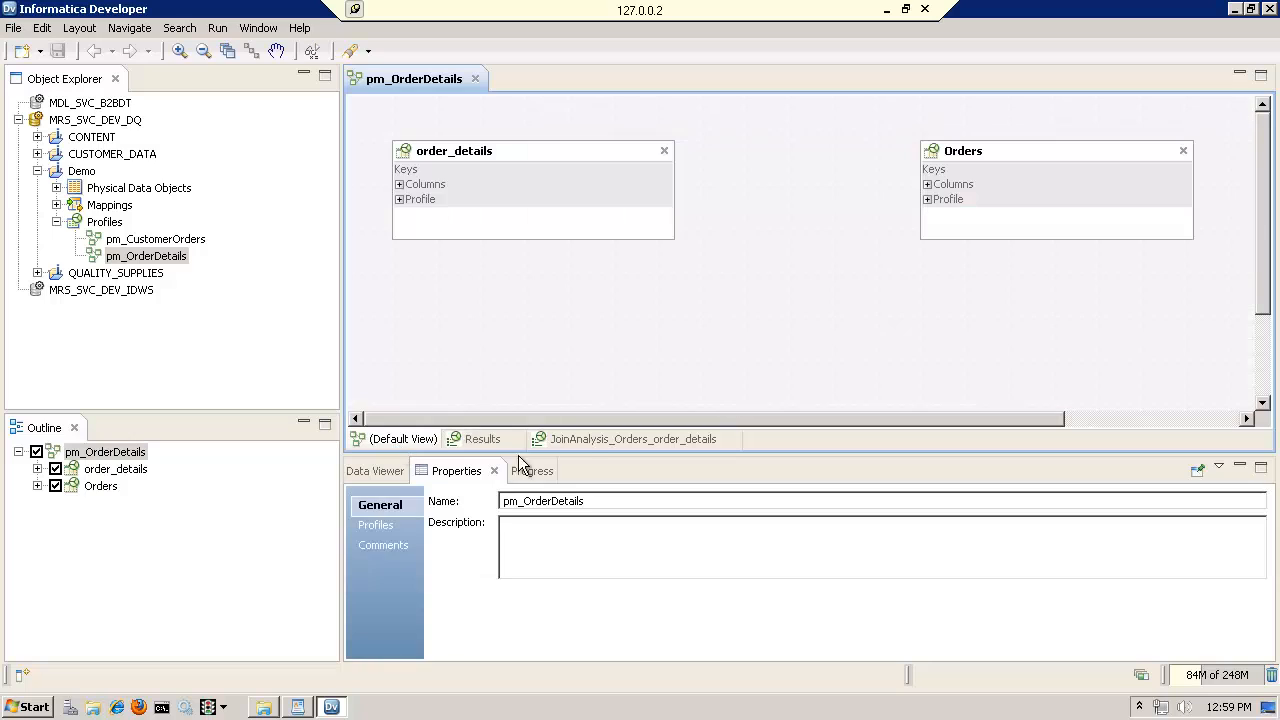
pyautogui.click(584, 446)
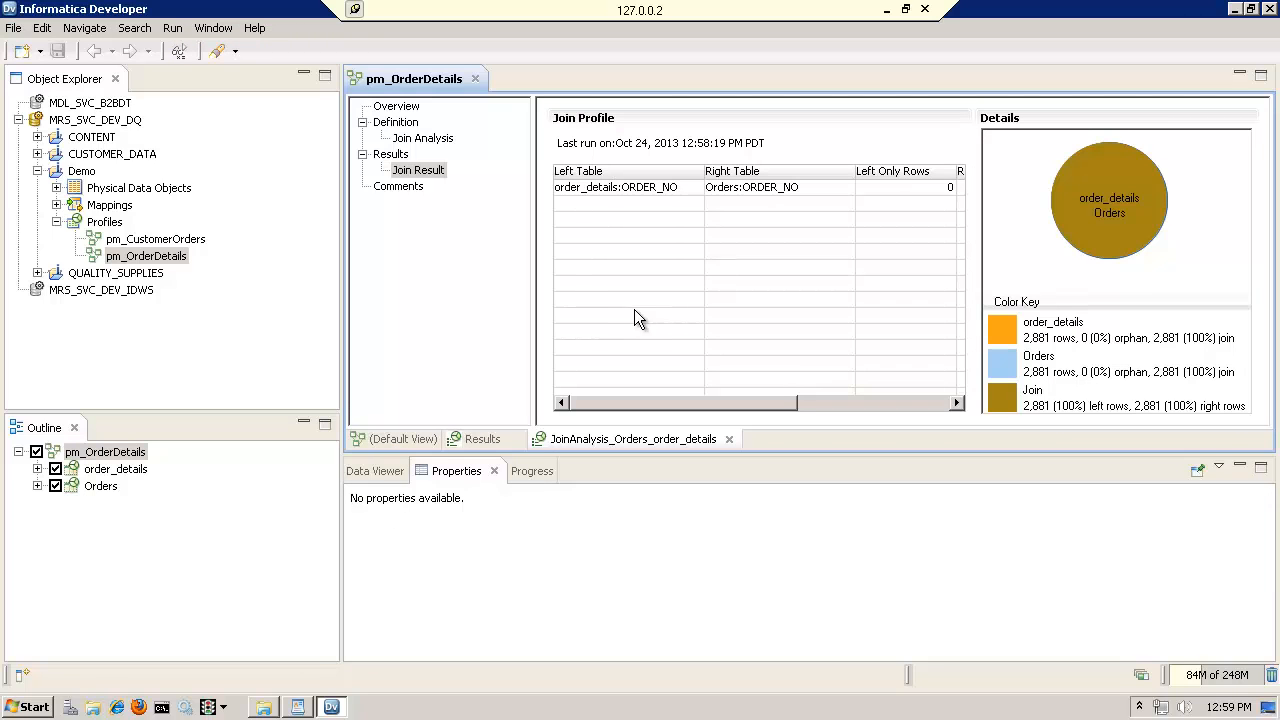
# Drill down into the joined rows of the ORDER_NO condition and enlarge the data area to examine them
pyautogui.click(613, 190)
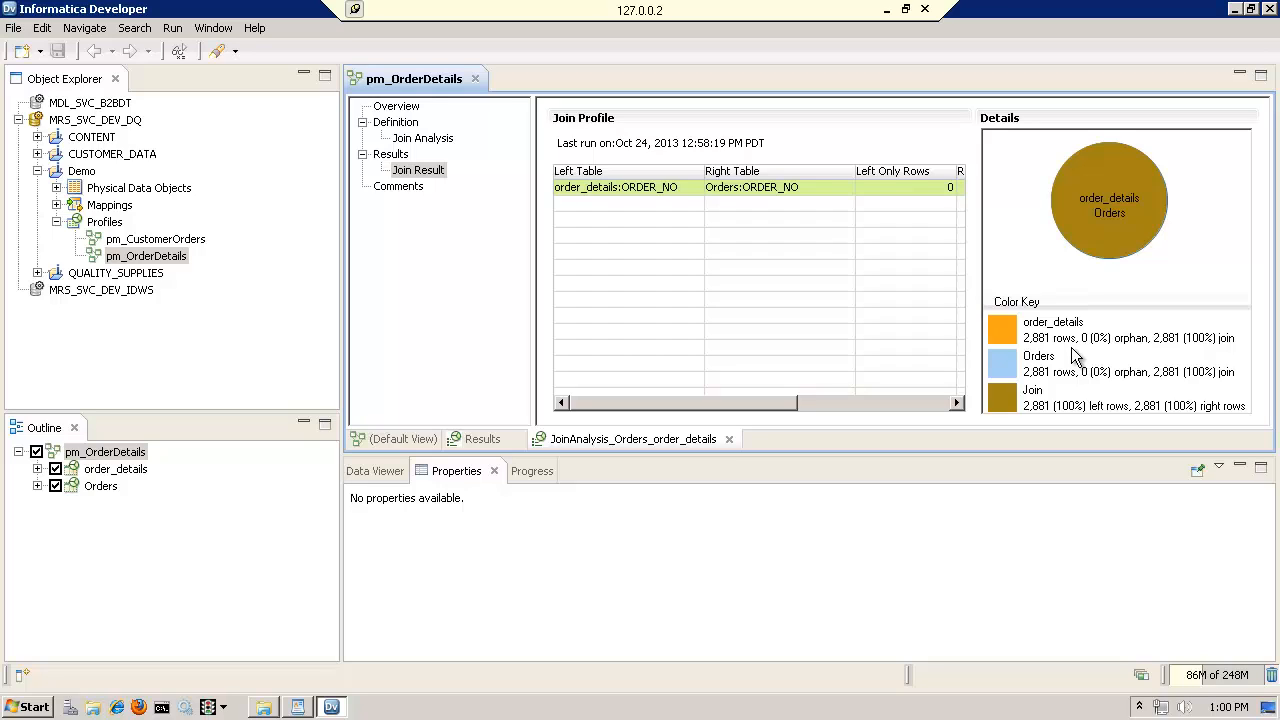
pyautogui.doubleClick(1100, 196)
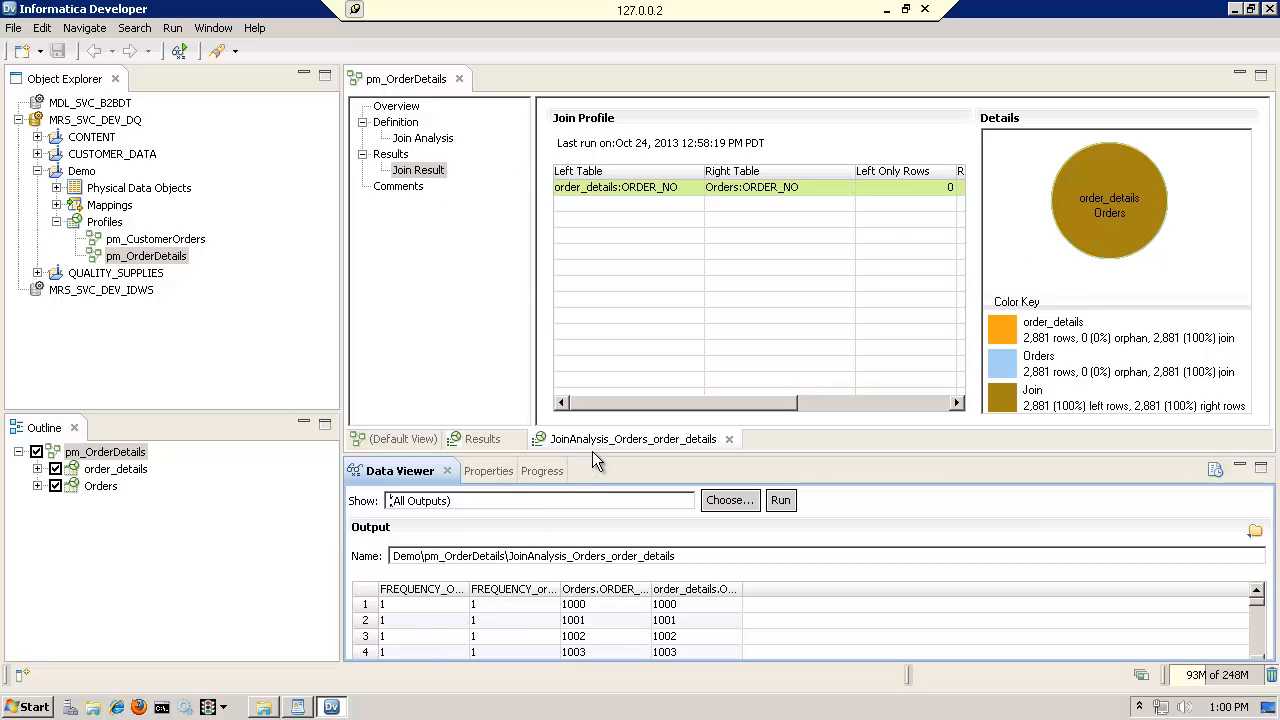
pyautogui.moveTo(593, 452); pyautogui.dragTo(604, 345)
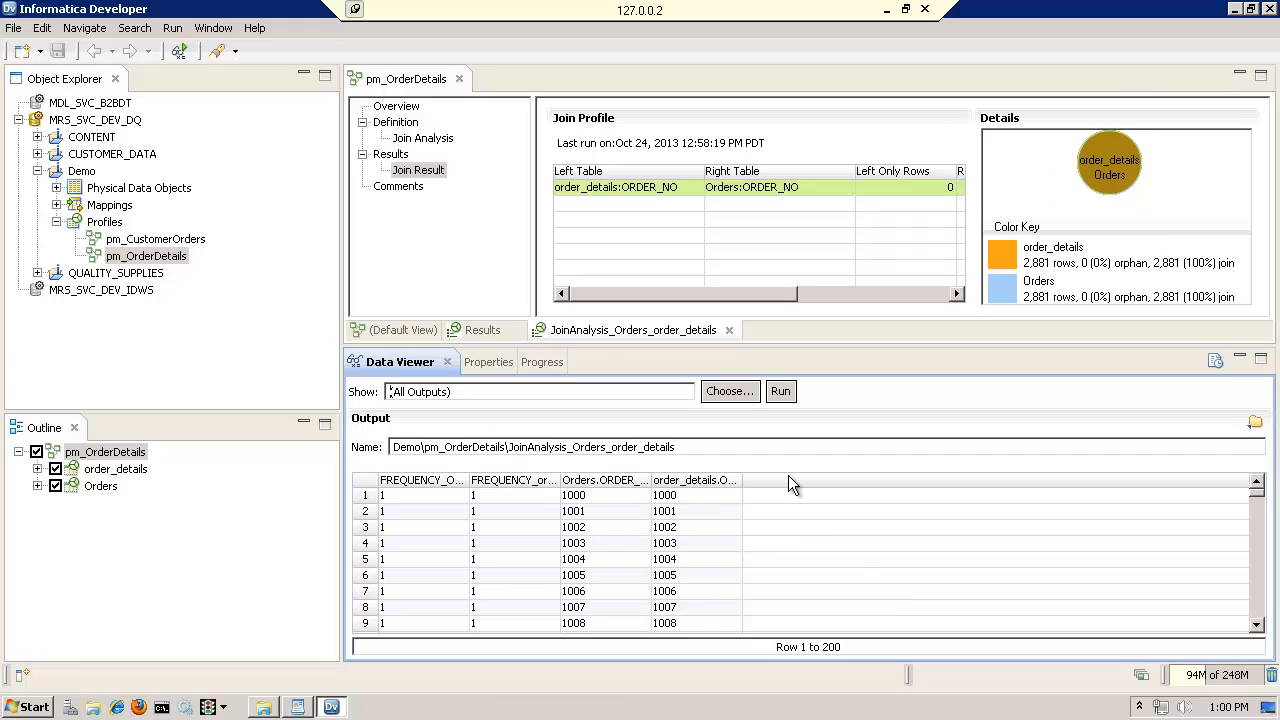
# Check the file export options for the drilled-down join rows without exporting, and close the pm_OrderDetails model
pyautogui.click(1255, 421)
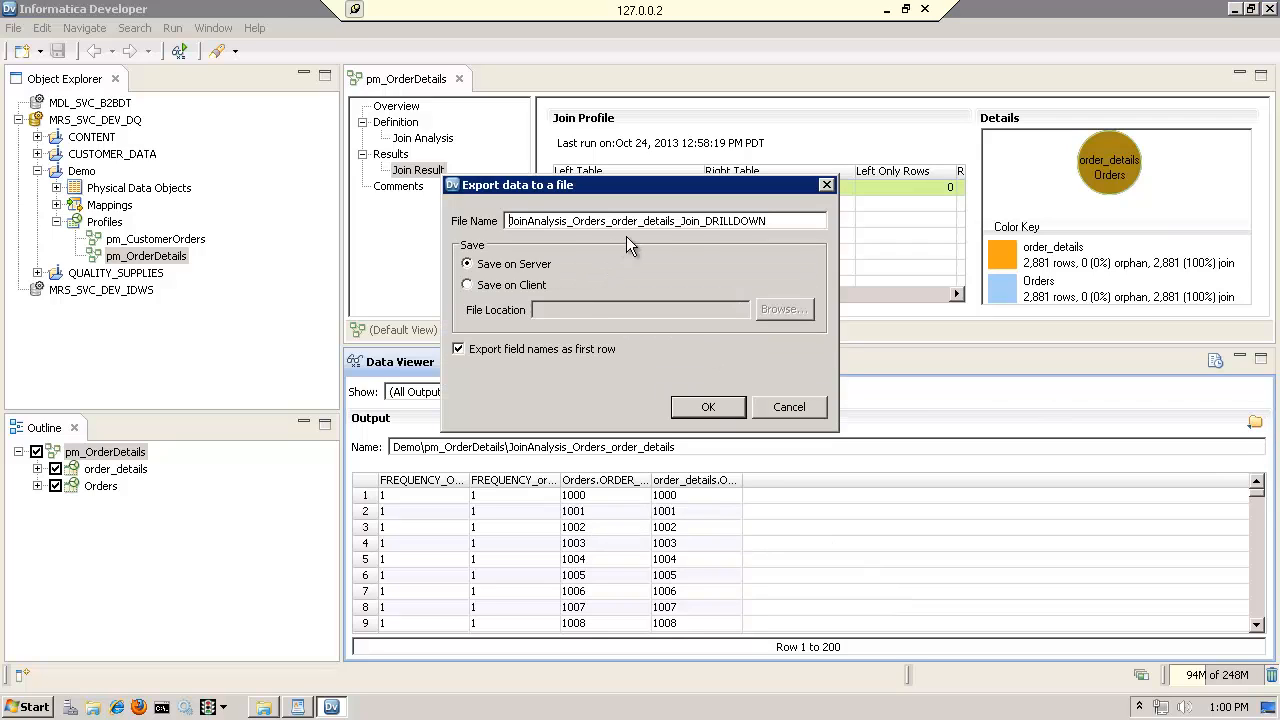
pyautogui.click(799, 410)
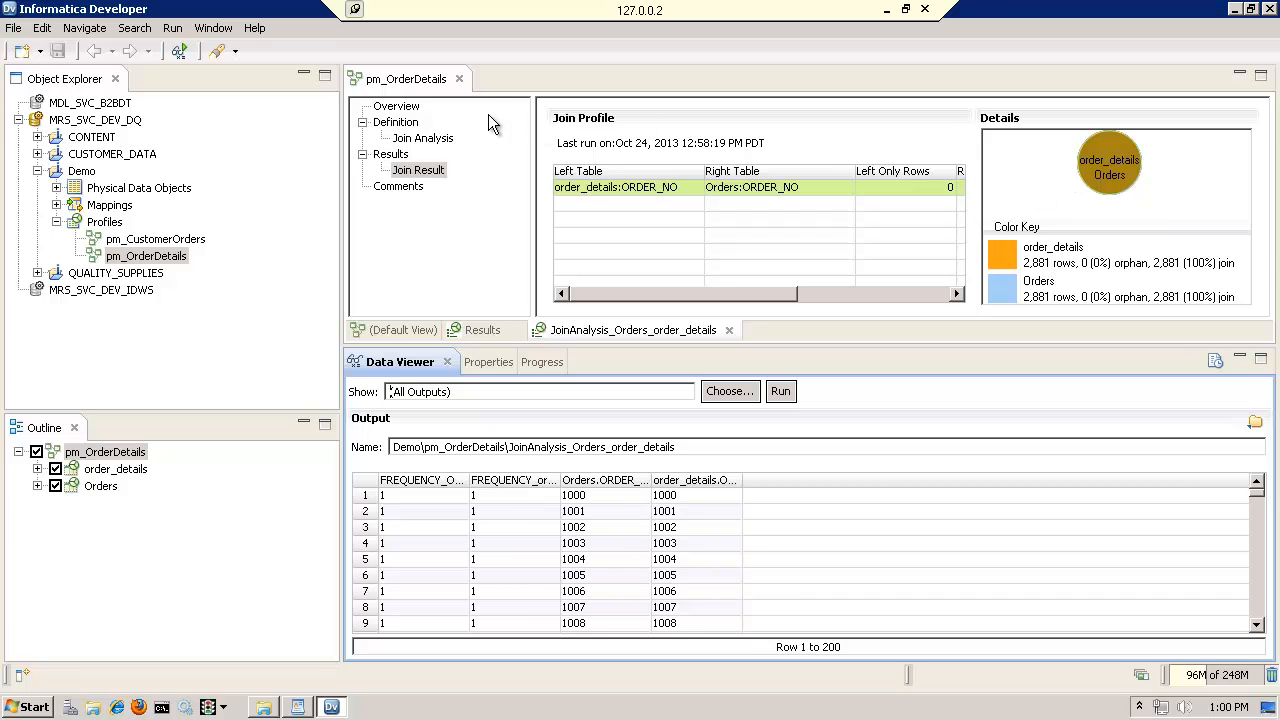
pyautogui.click(459, 79)
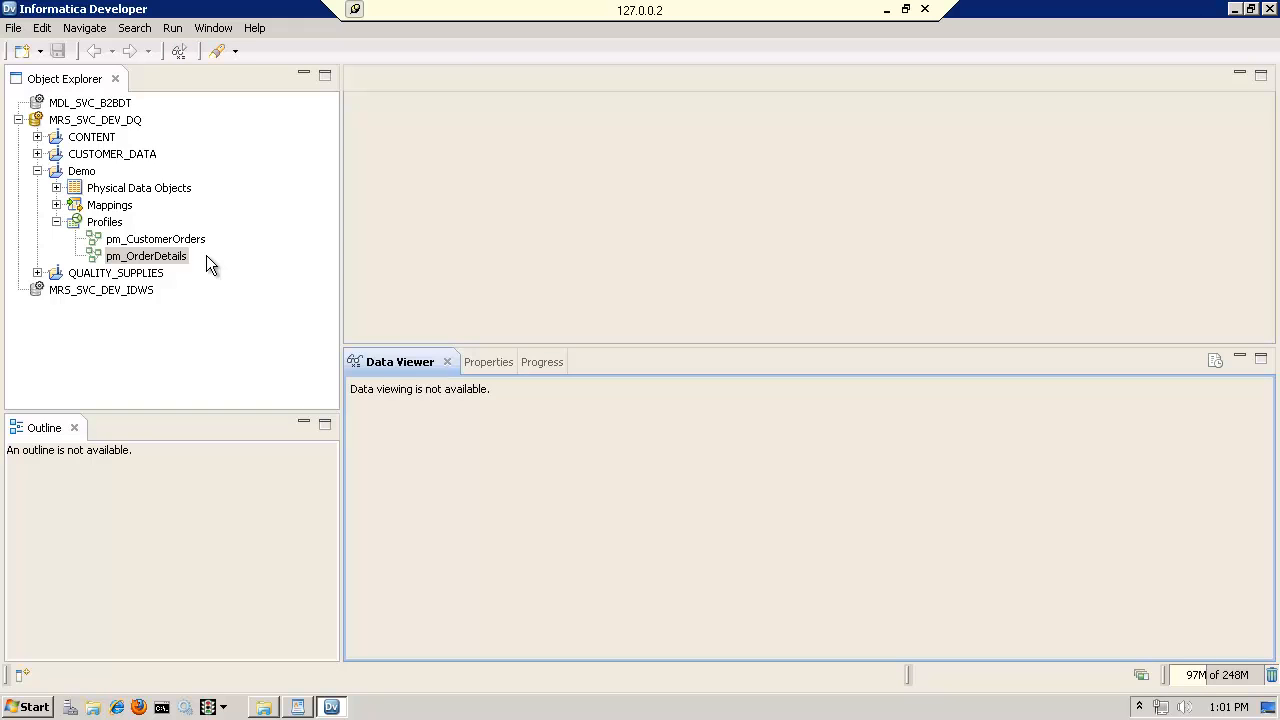
# Open the pm_CustomerOrders model, check its join profile entry in the results summary, and return to the default view
pyautogui.click(167, 240)
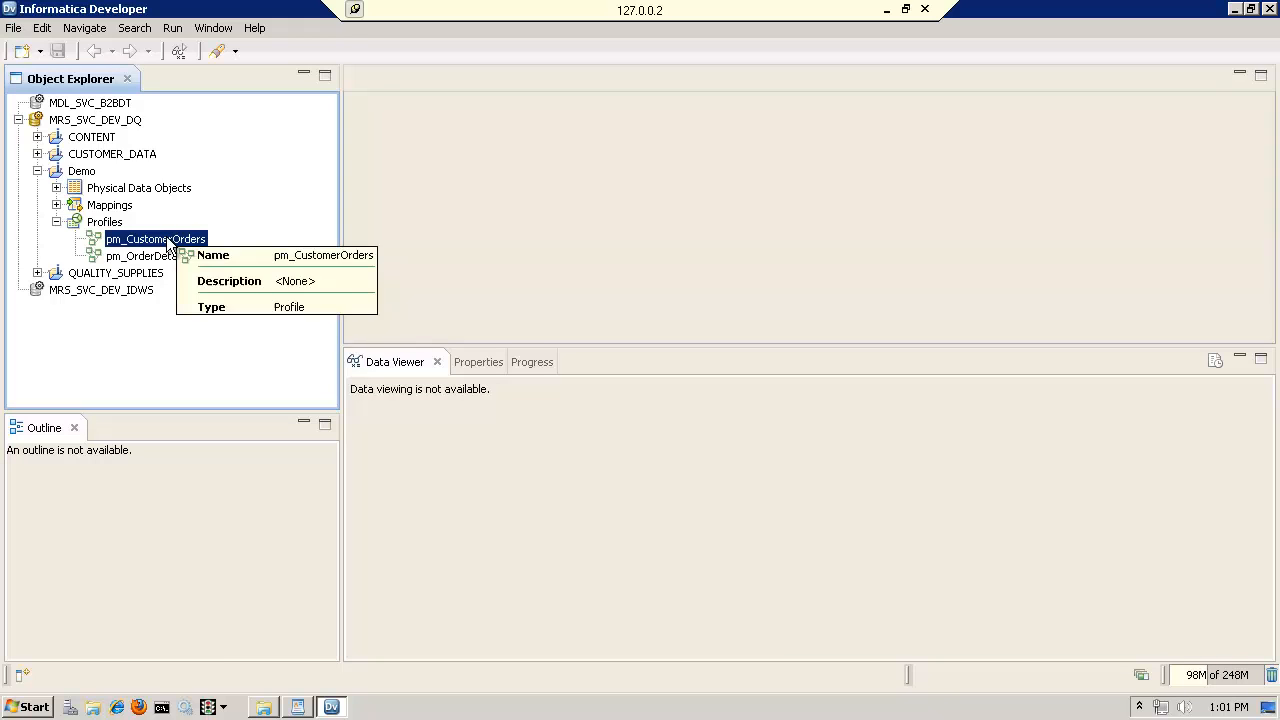
pyautogui.doubleClick(148, 243)
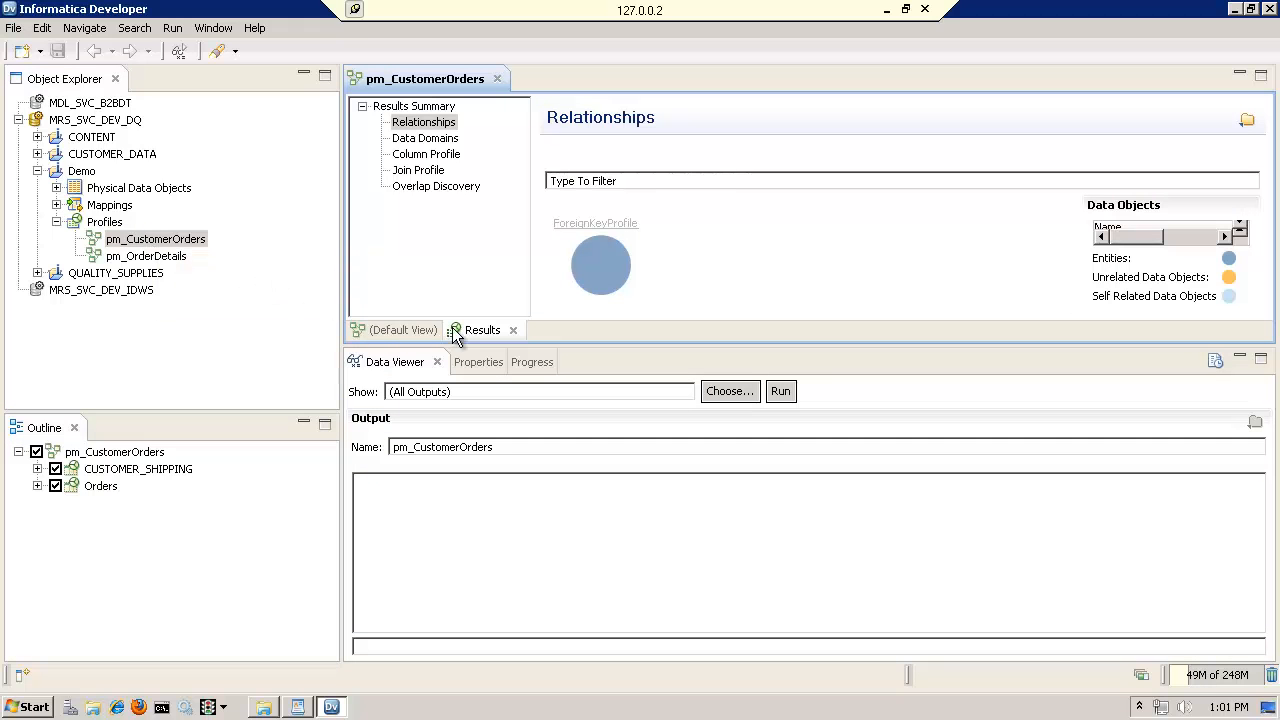
pyautogui.click(424, 171)
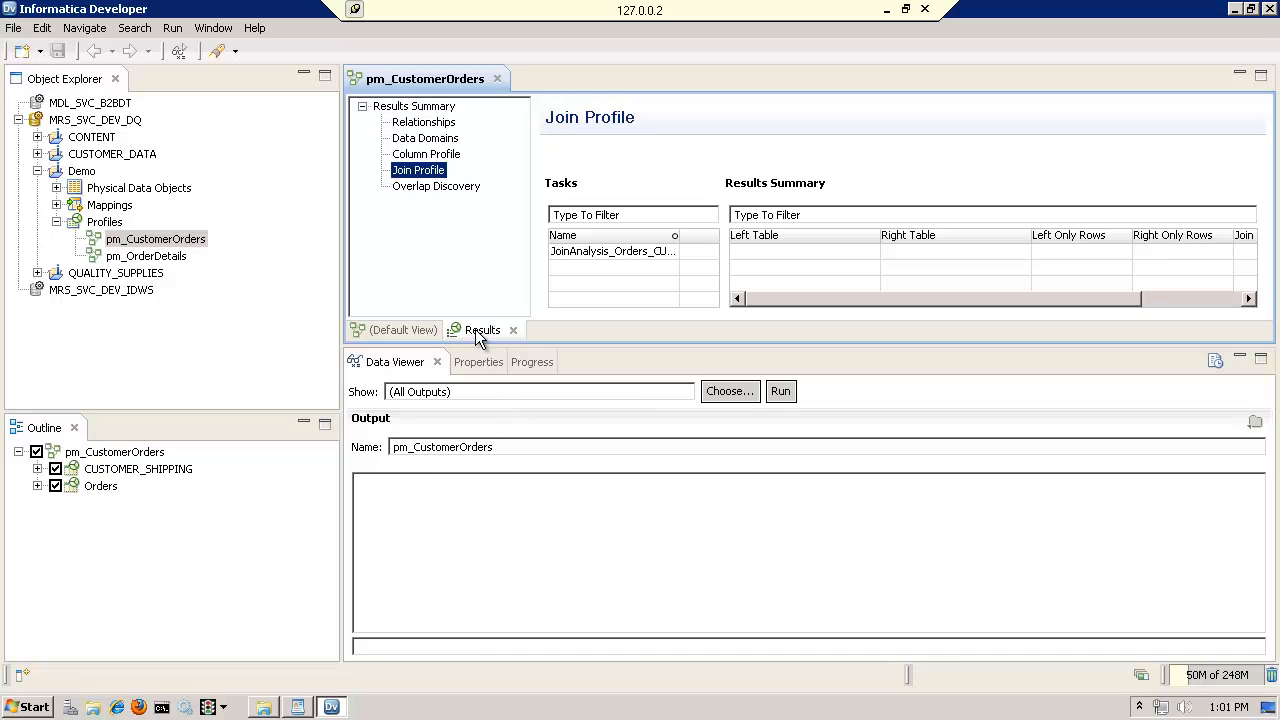
pyautogui.click(397, 332)
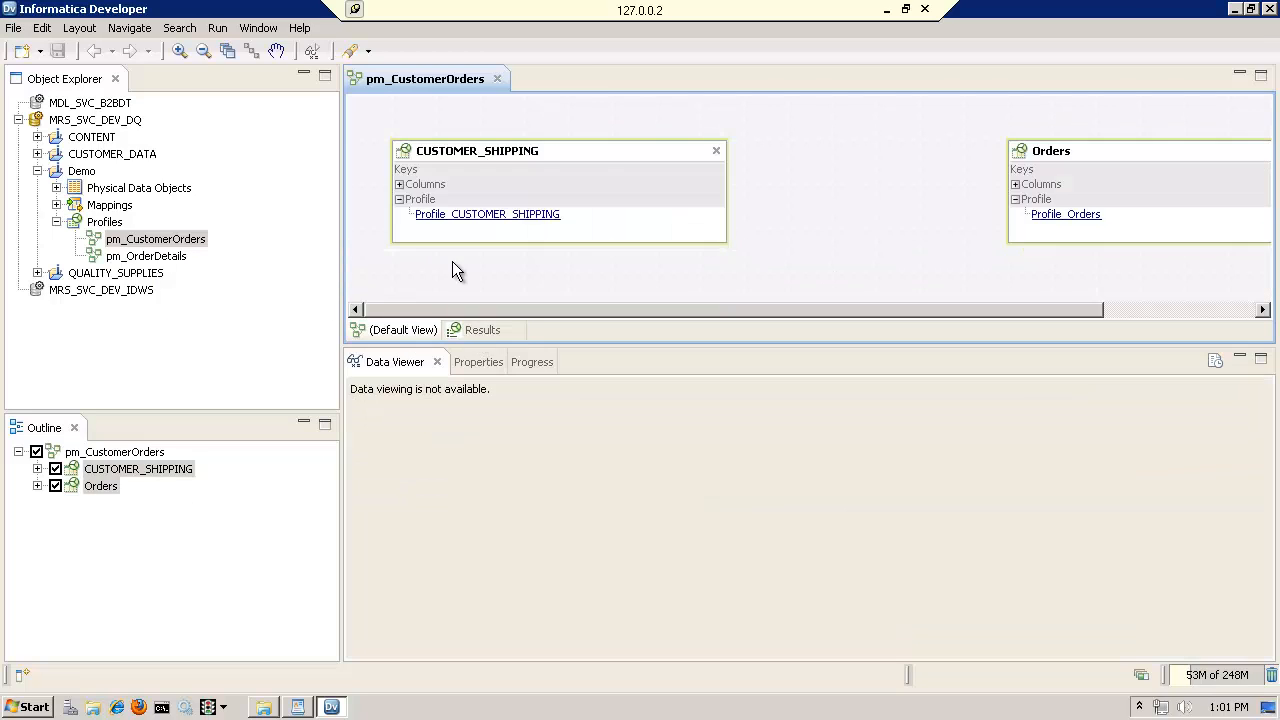
# Open the JoinAnalysis_Orders_CUSTOMER_SHIPPING join profile from the profiling task list in the pm_CustomerOrders properties
pyautogui.click(92, 458)
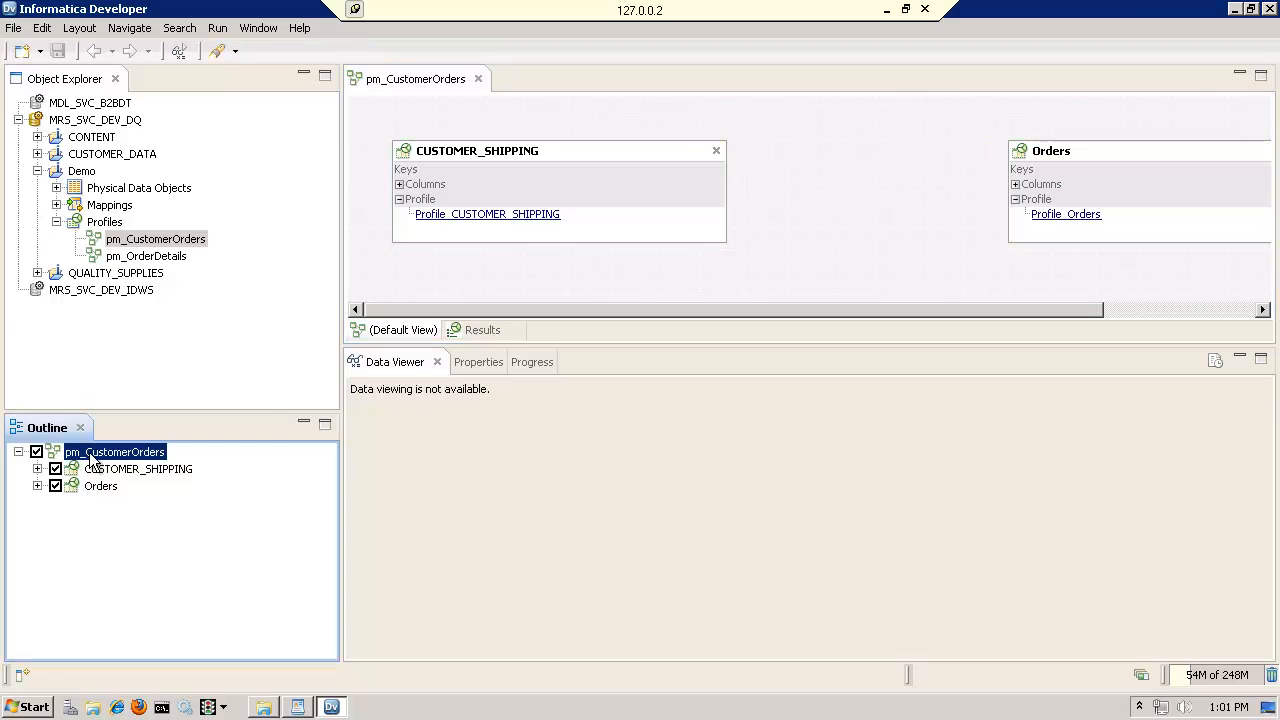
pyautogui.click(480, 362)
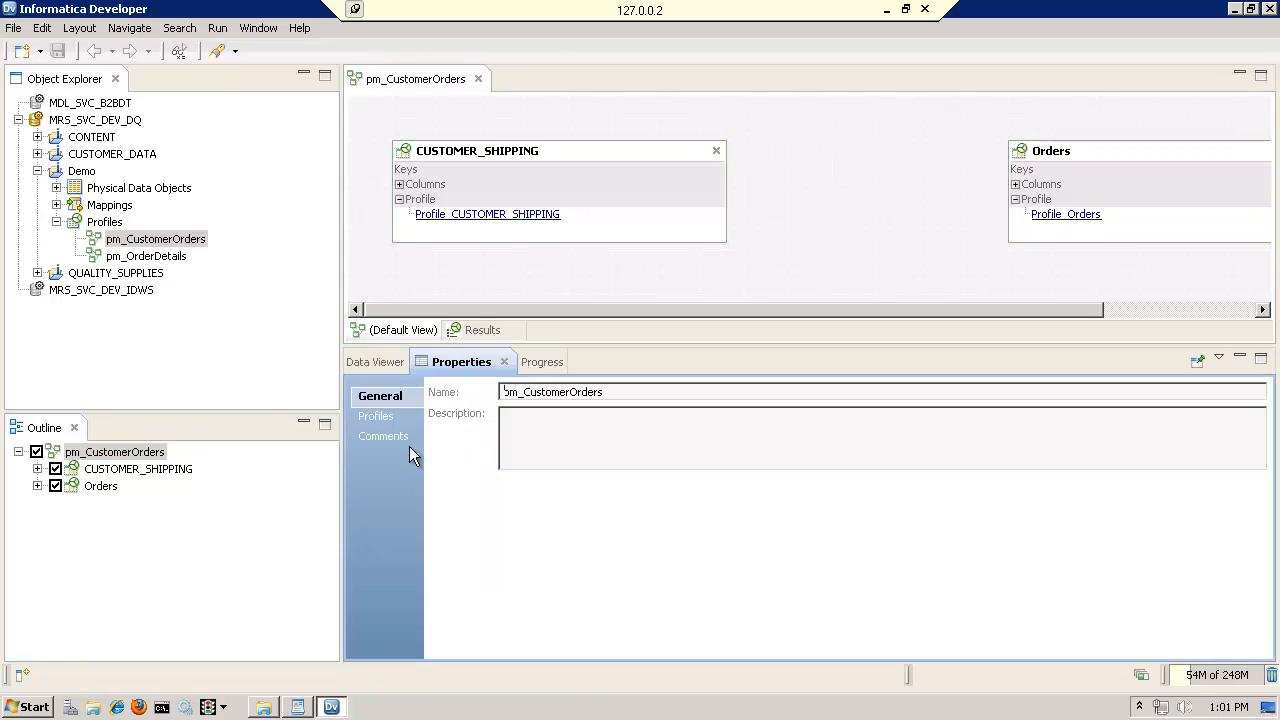
pyautogui.click(370, 416)
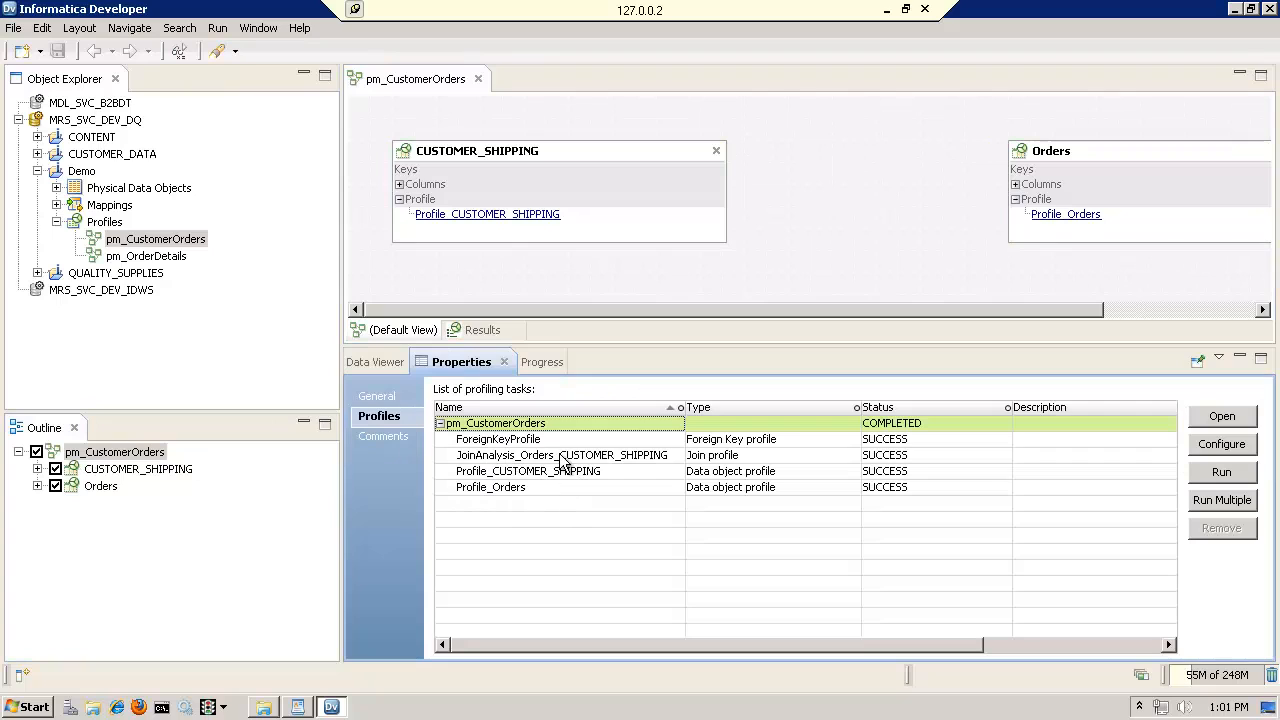
pyautogui.click(565, 456)
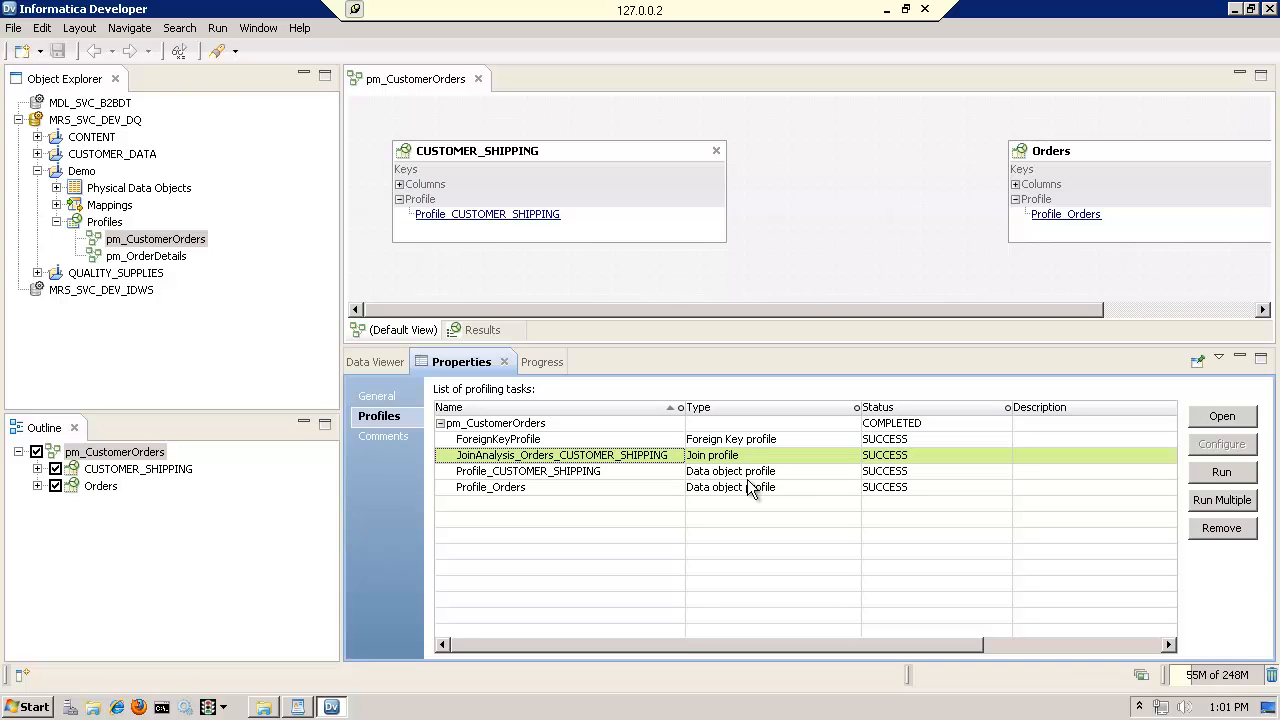
pyautogui.click(1226, 420)
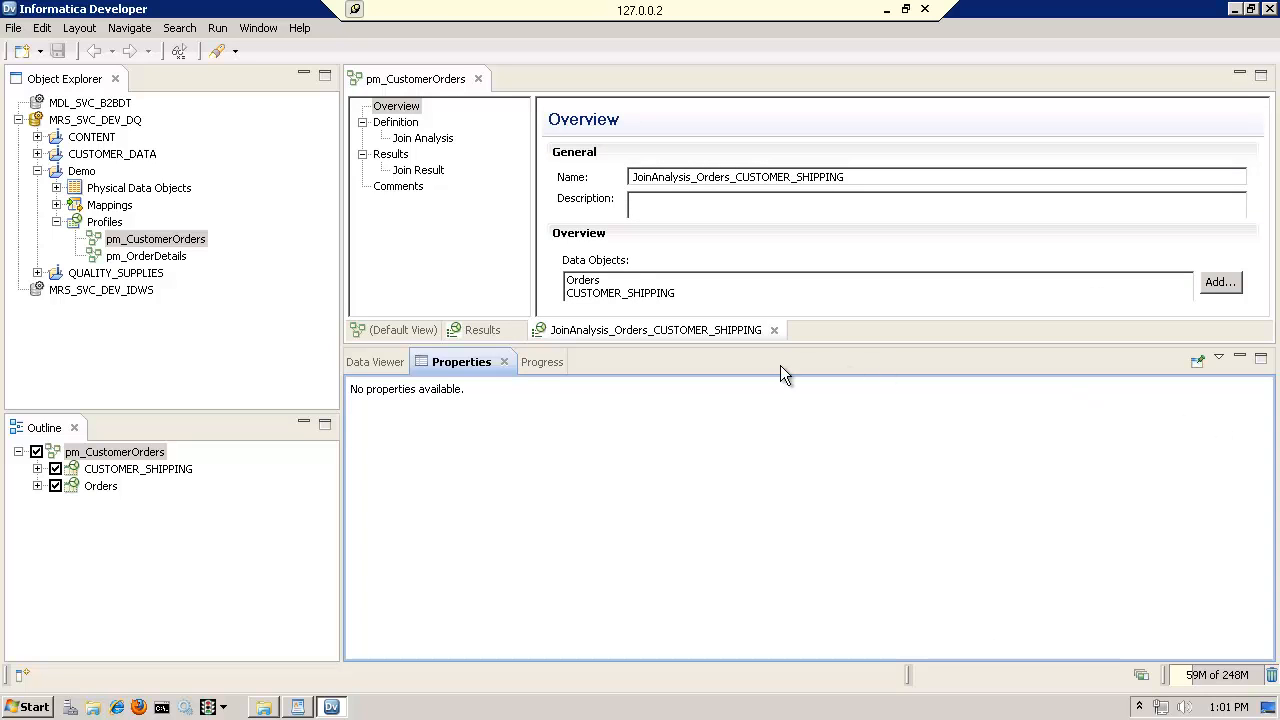
# Show the join result for the Orders and CUSTOMER_SHIPPING CUST_ID condition, enlarging the results area to examine the Venn diagram
pyautogui.click(440, 172)
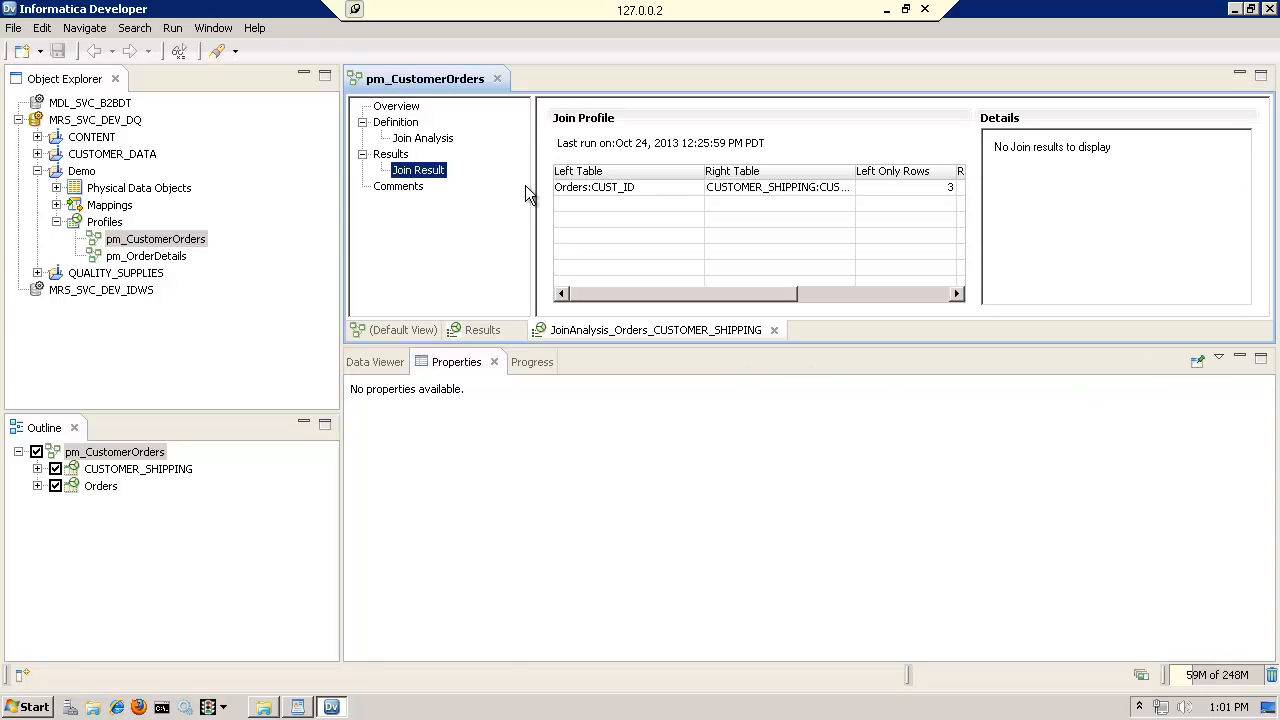
pyautogui.click(597, 190)
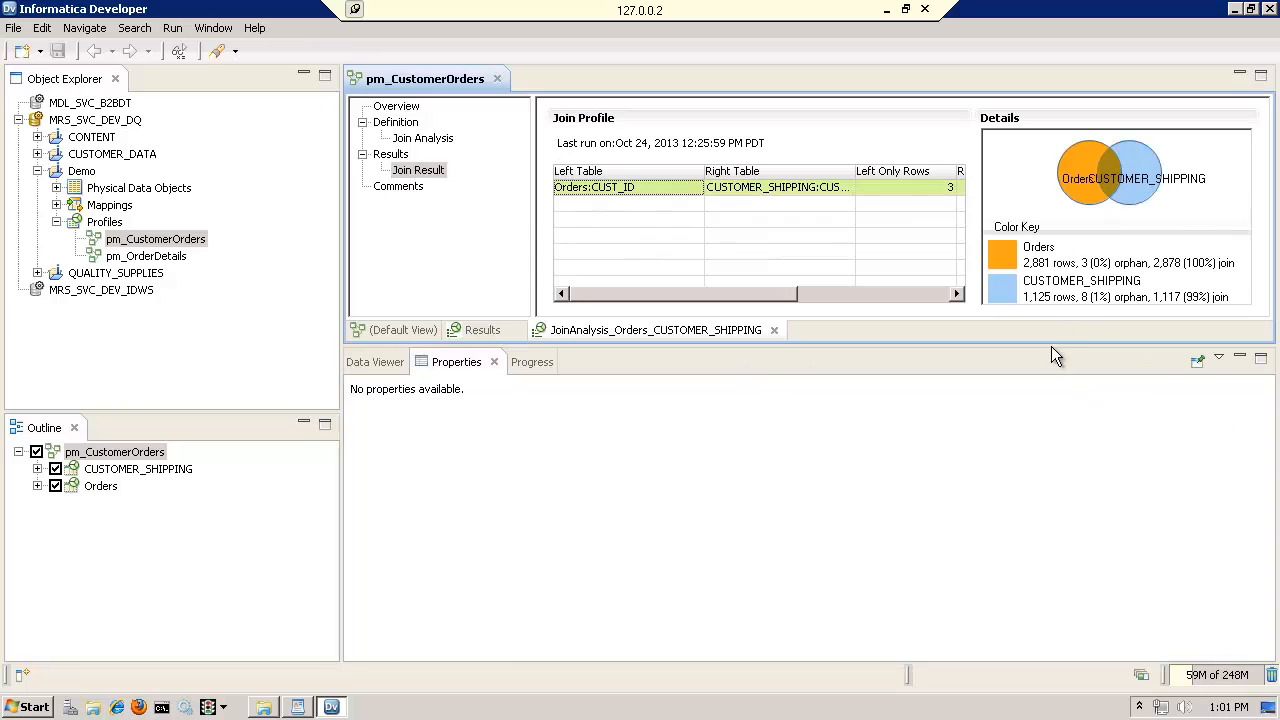
pyautogui.moveTo(1052, 346); pyautogui.dragTo(1057, 496)
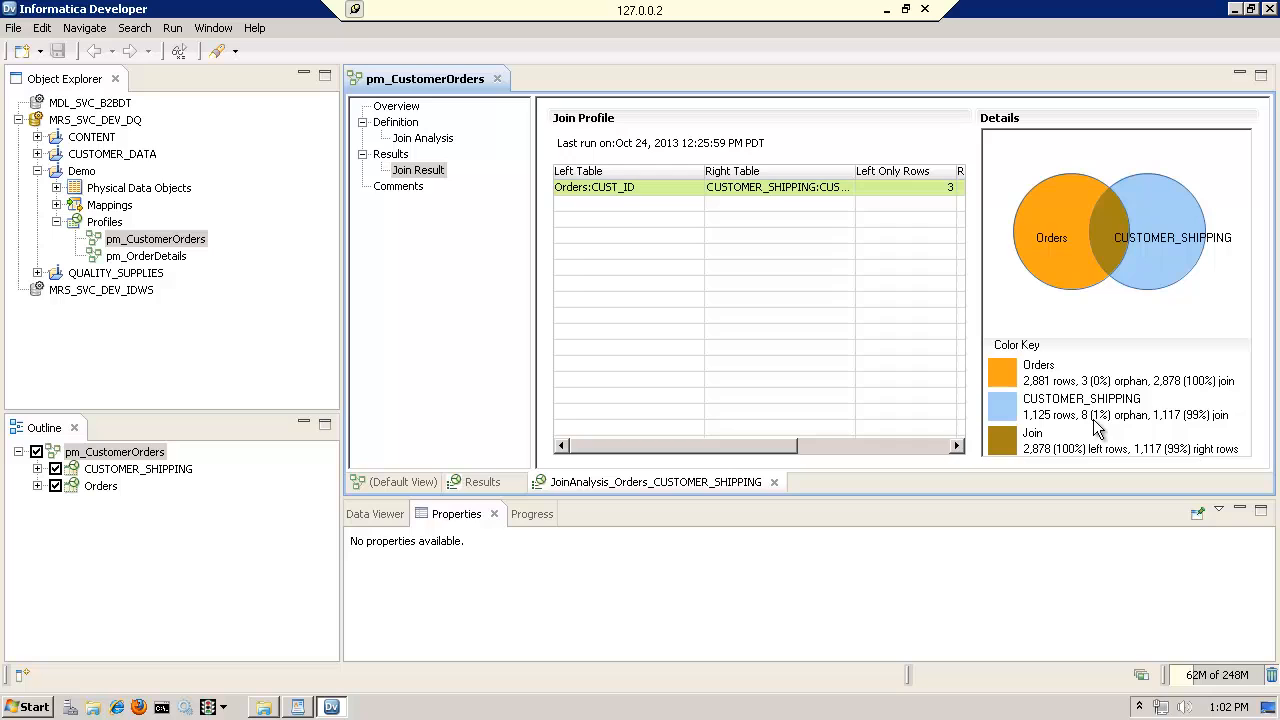
# Drill down into the orphan rows of CUSTOMER_SHIPPING and enlarge the data area to examine them, then reduce its height
pyautogui.doubleClick(1153, 224)
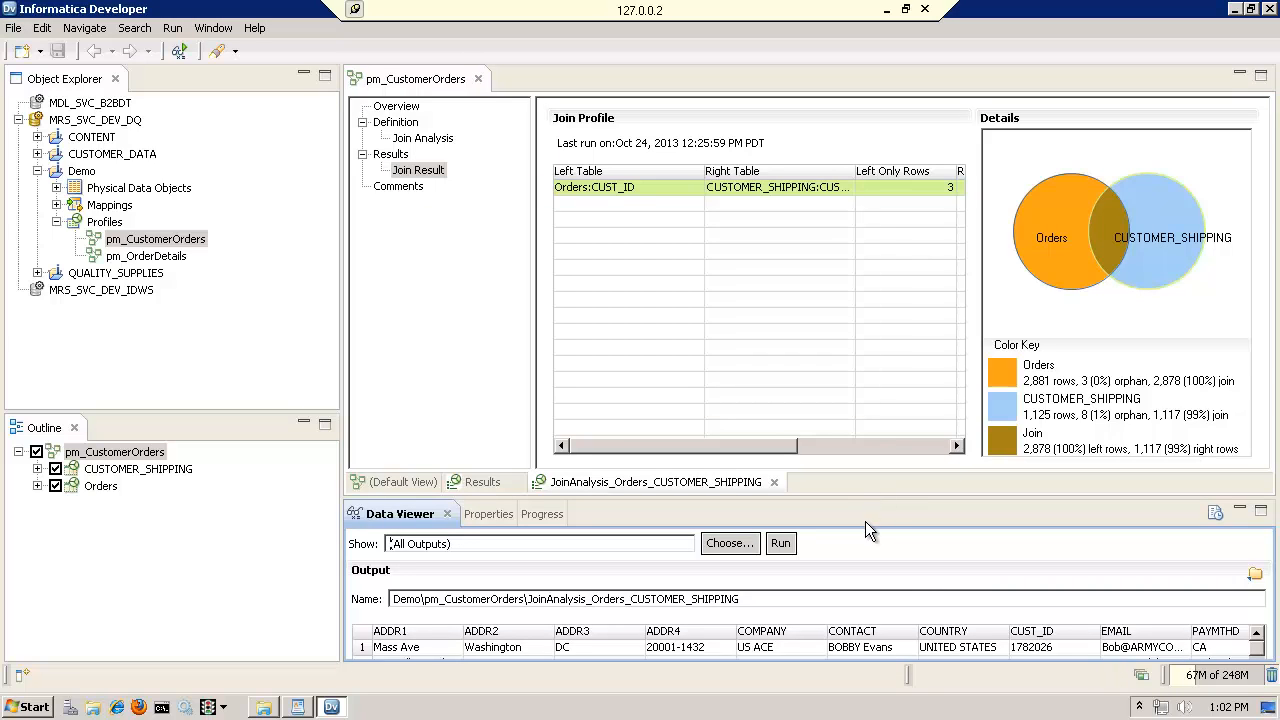
pyautogui.moveTo(872, 500); pyautogui.dragTo(871, 344)
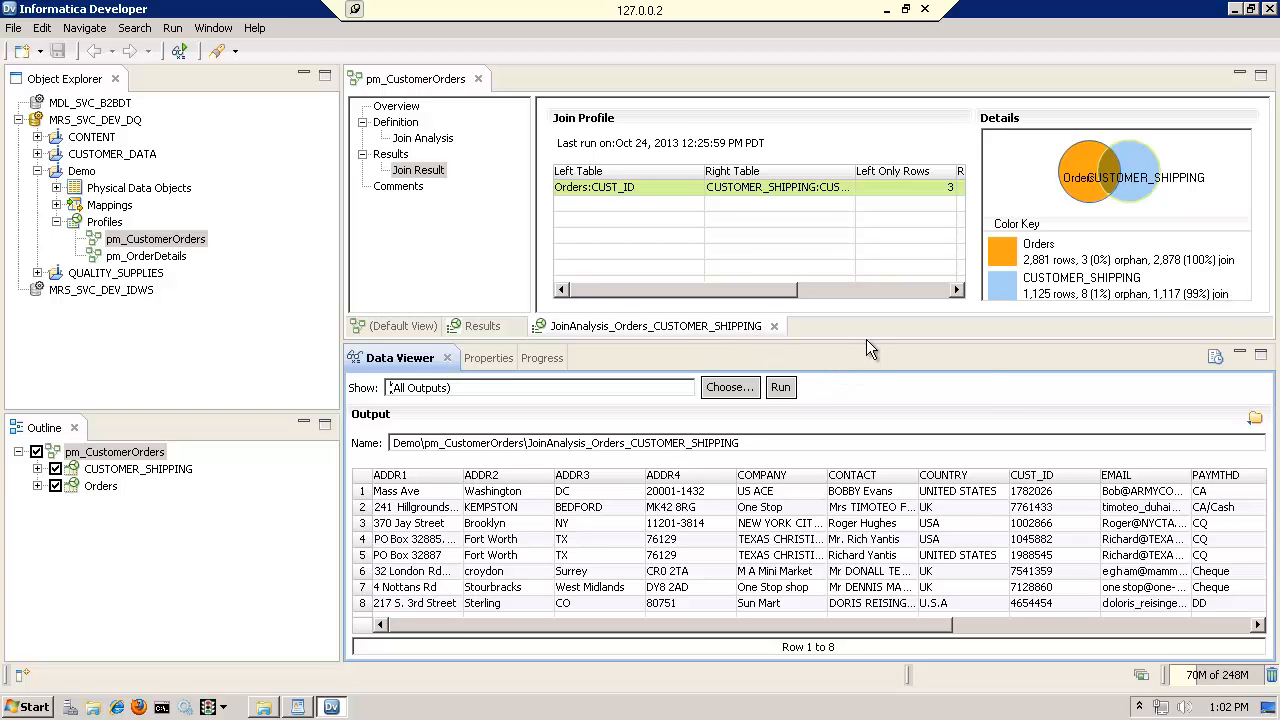
pyautogui.moveTo(866, 339); pyautogui.dragTo(866, 426)
pyautogui.click(390, 240)
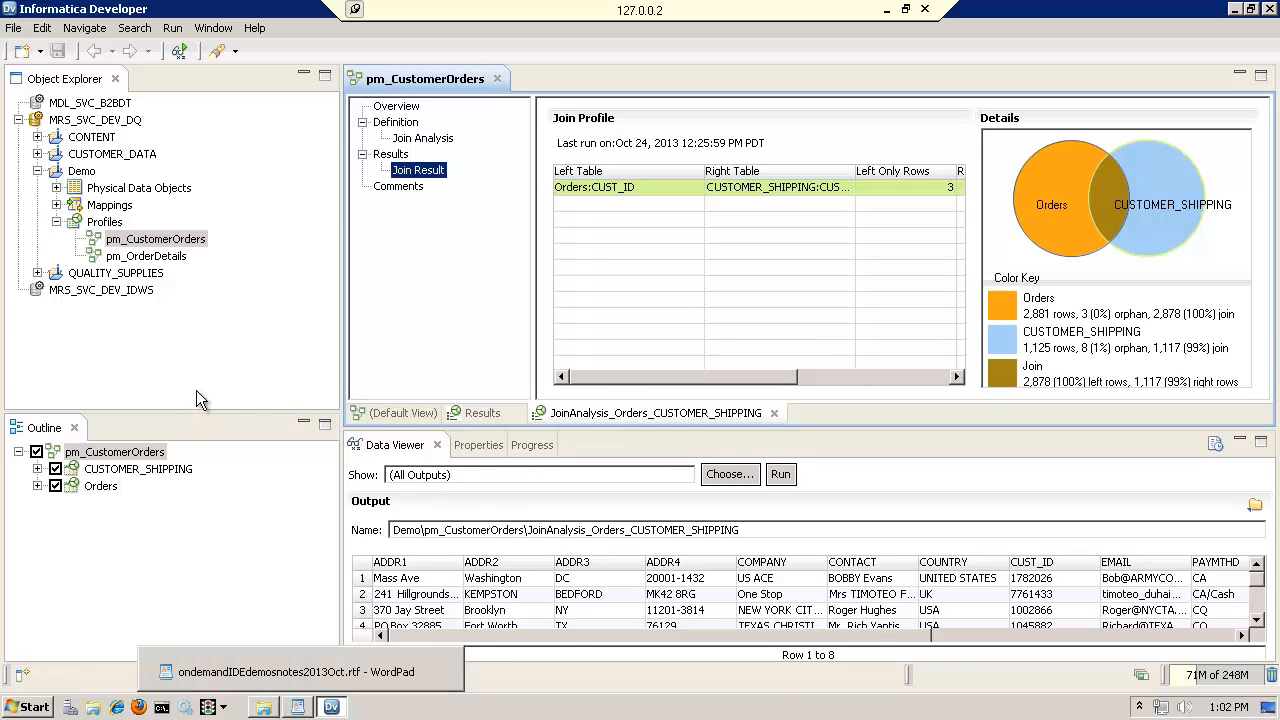
# Expand the Demo project's mappings and open the demo2_m_CustomerOrders mapping
pyautogui.click(110, 205)
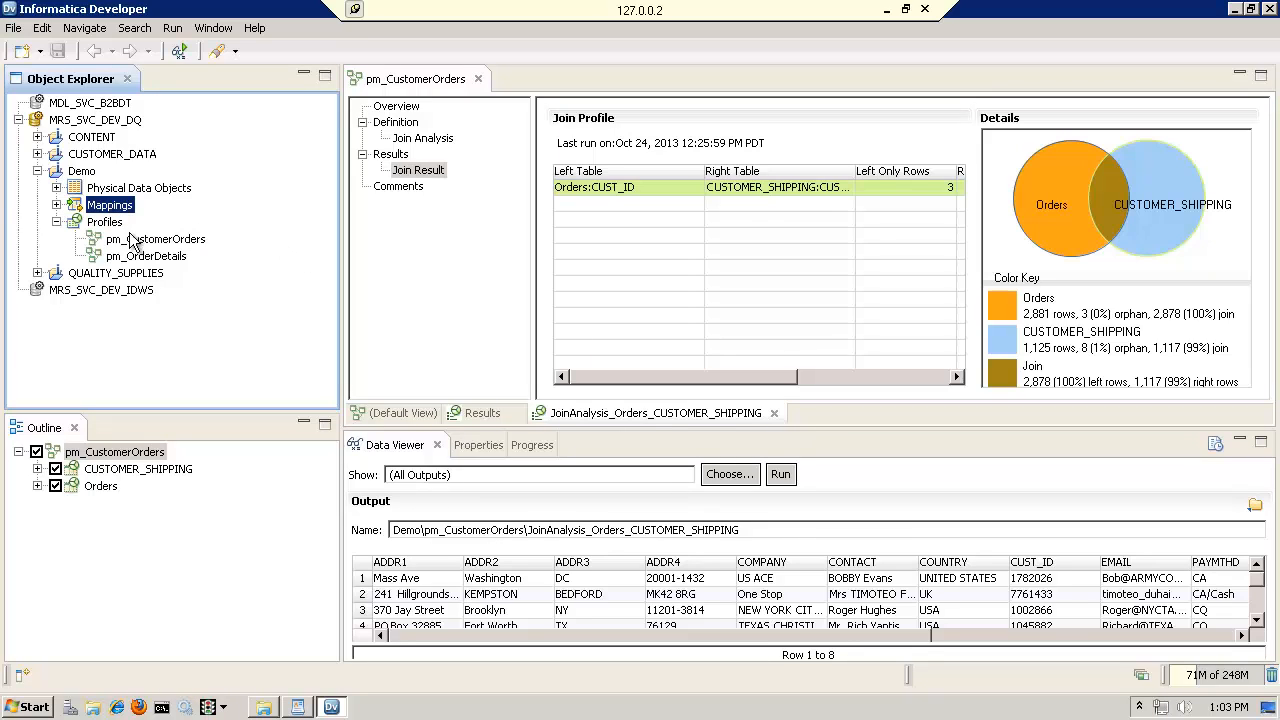
pyautogui.click(56, 205)
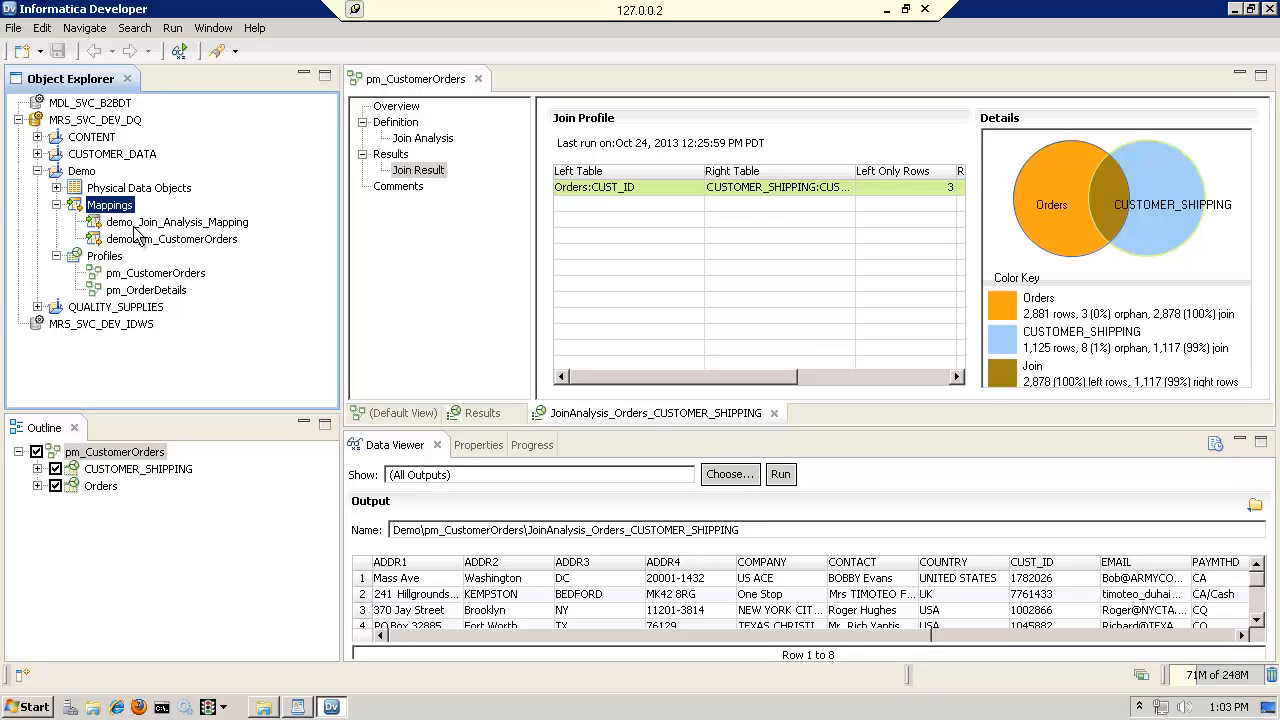
pyautogui.doubleClick(196, 239)
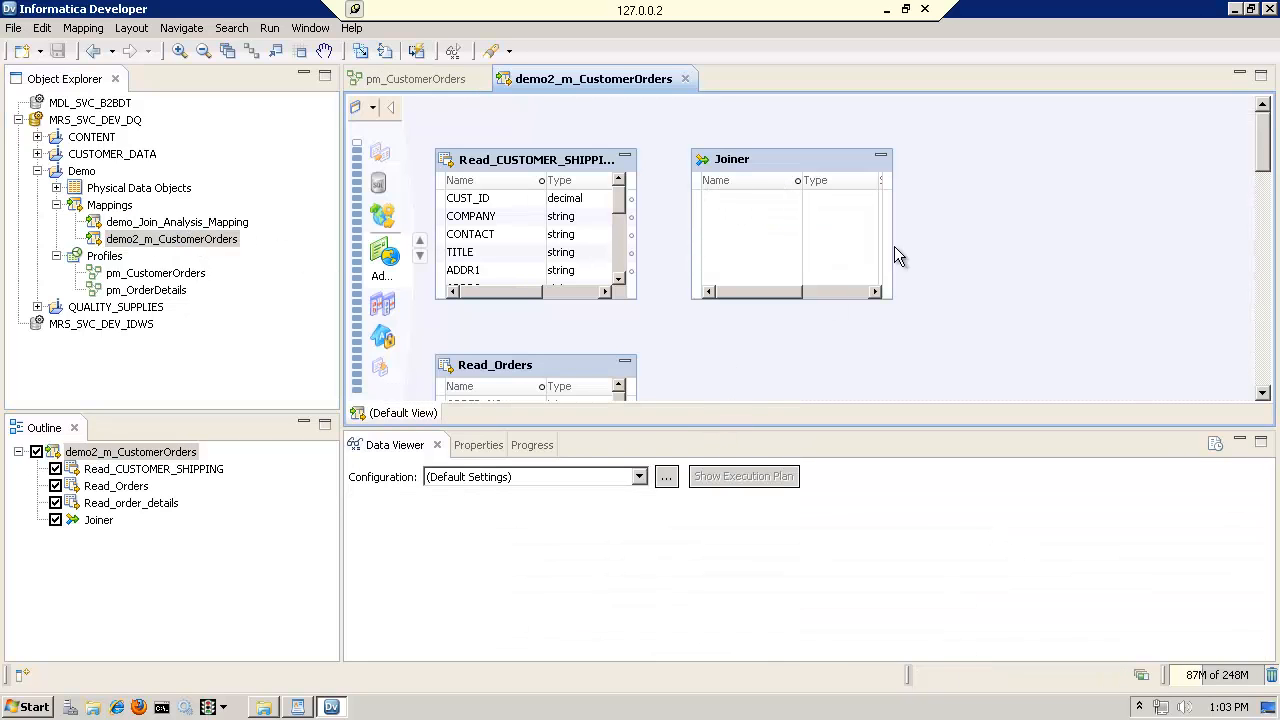
# Arrange all mapping objects as icons, stacking the three Read sources vertically with the Joiner beside them
pyautogui.rightClick(925, 156)
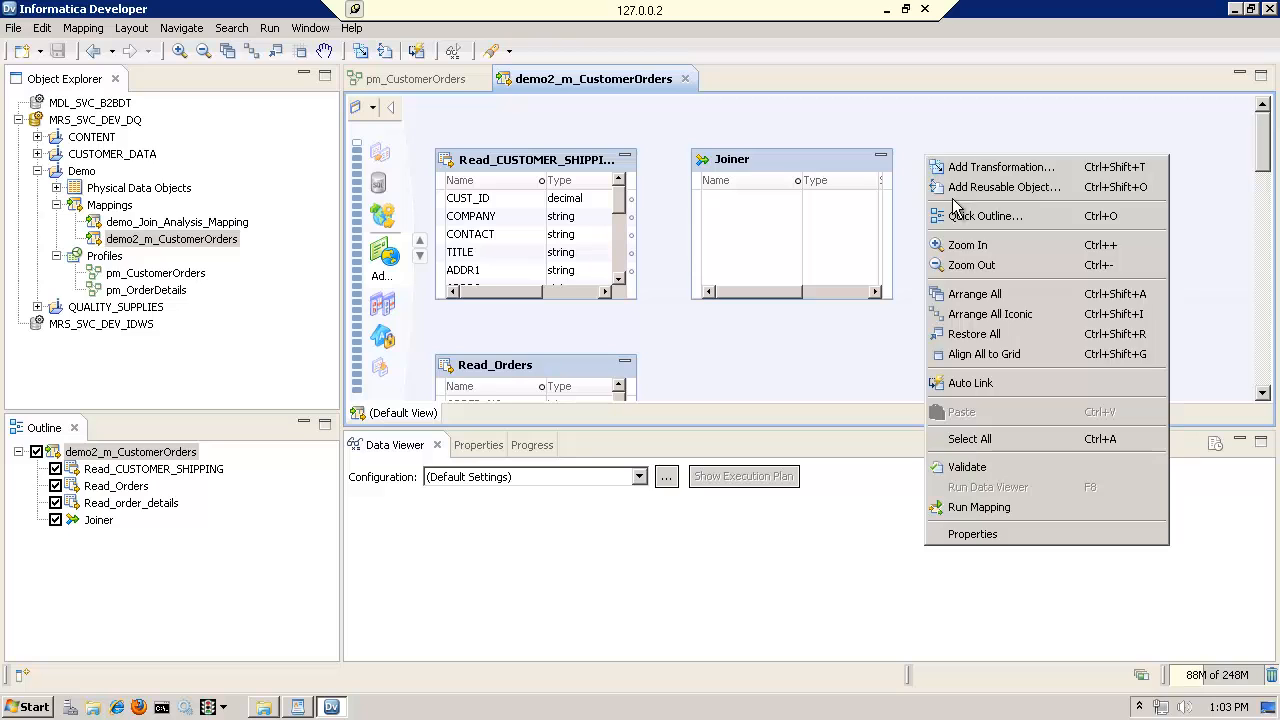
pyautogui.click(984, 315)
pyautogui.moveTo(657, 248); pyautogui.dragTo(801, 236)
pyautogui.click(600, 205)
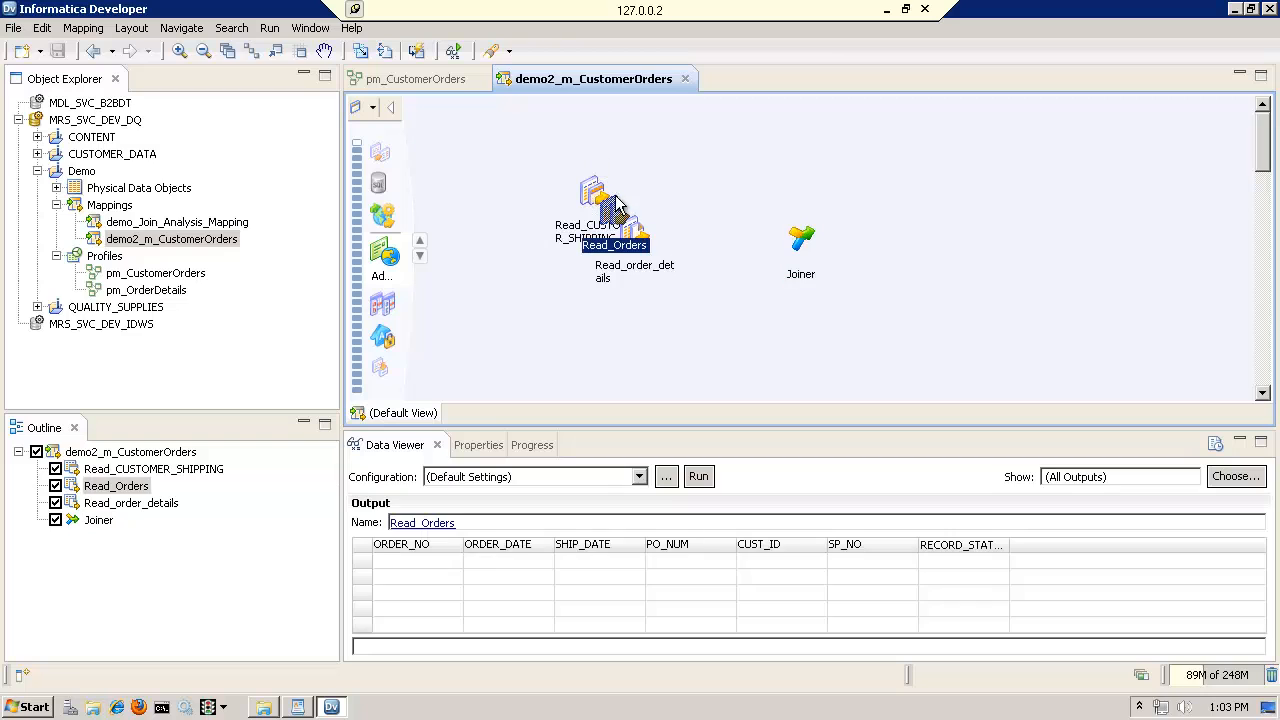
pyautogui.moveTo(586, 191); pyautogui.dragTo(578, 153)
pyautogui.moveTo(601, 221); pyautogui.dragTo(552, 238)
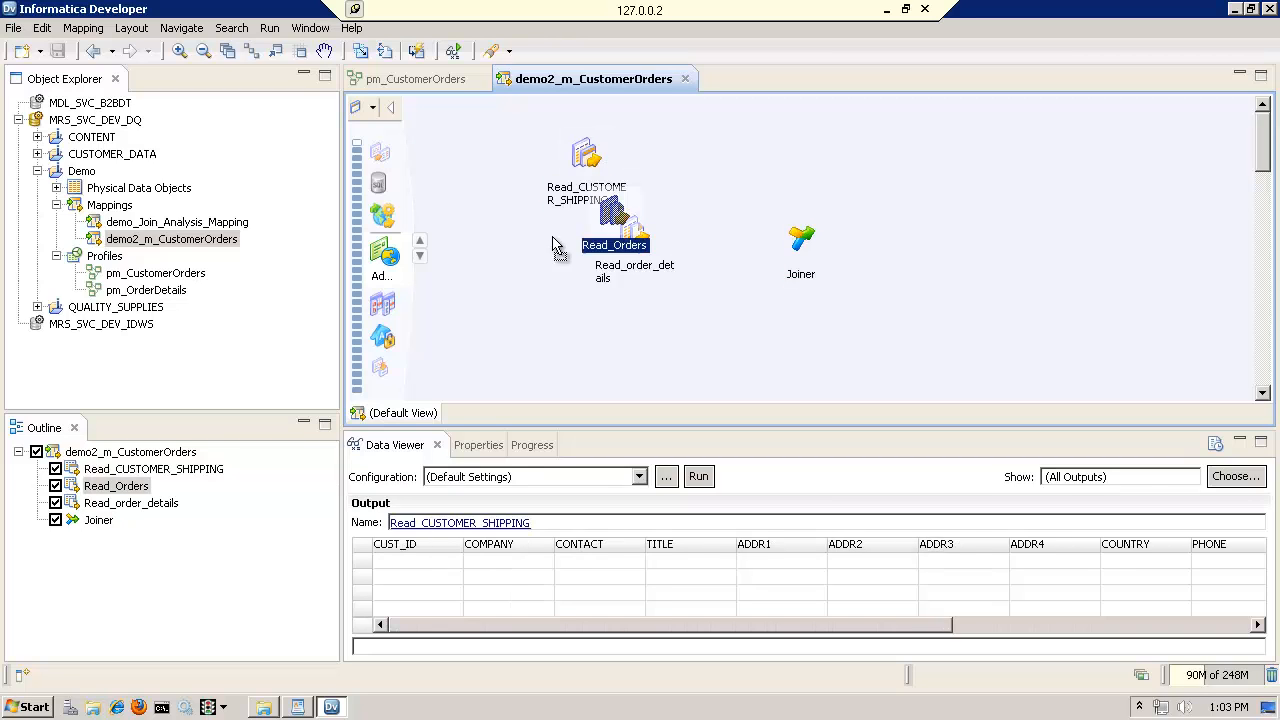
pyautogui.moveTo(633, 233); pyautogui.dragTo(552, 314)
pyautogui.moveTo(793, 250); pyautogui.dragTo(758, 215)
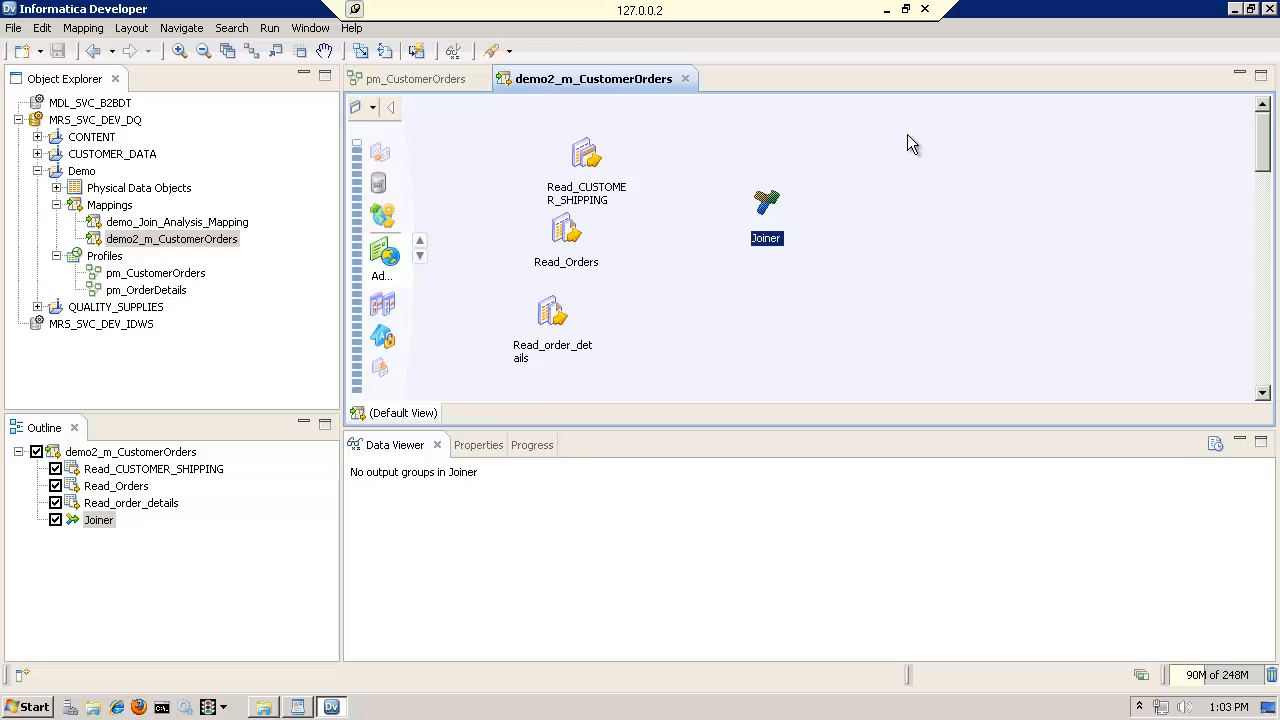
# Switch to WordPad and read the join analysis goals and tips in ondemandIDEdemosnotes2013Oct.rtf
pyautogui.click(297, 707)
pyautogui.click(628, 417)
pyautogui.moveTo(564, 330); pyautogui.dragTo(674, 461)
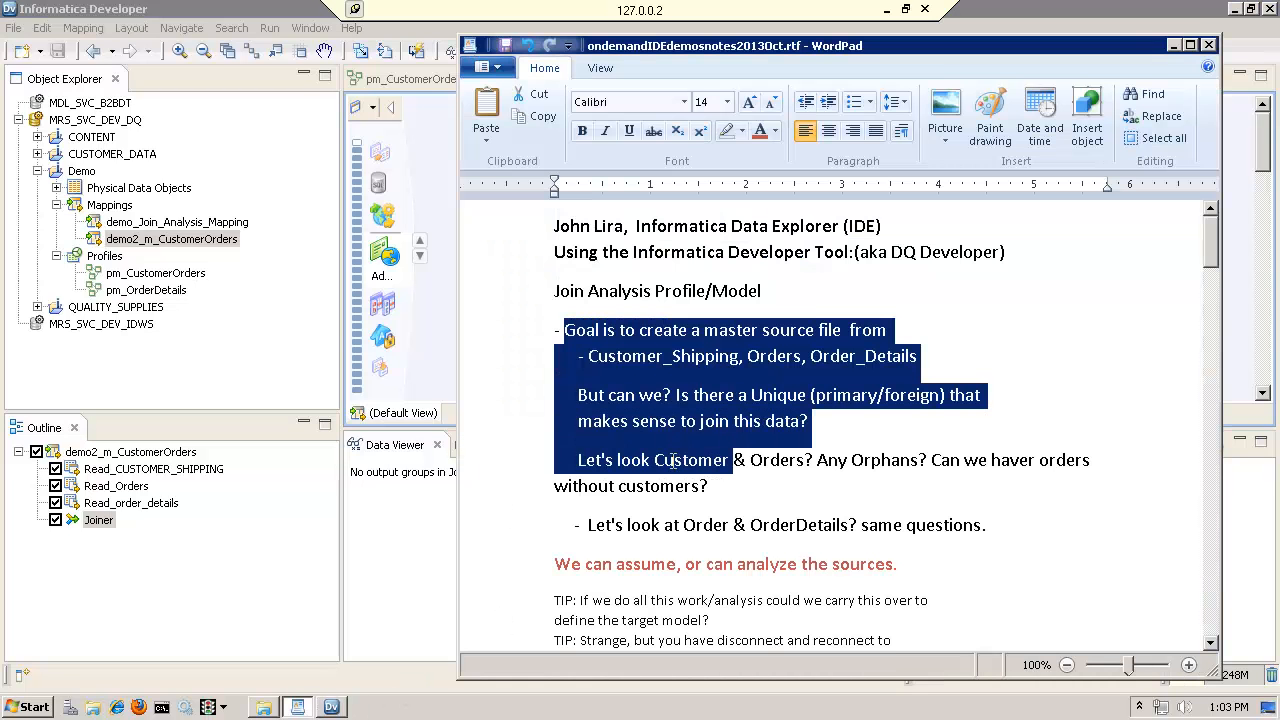
pyautogui.scroll(-3, 683, 475)
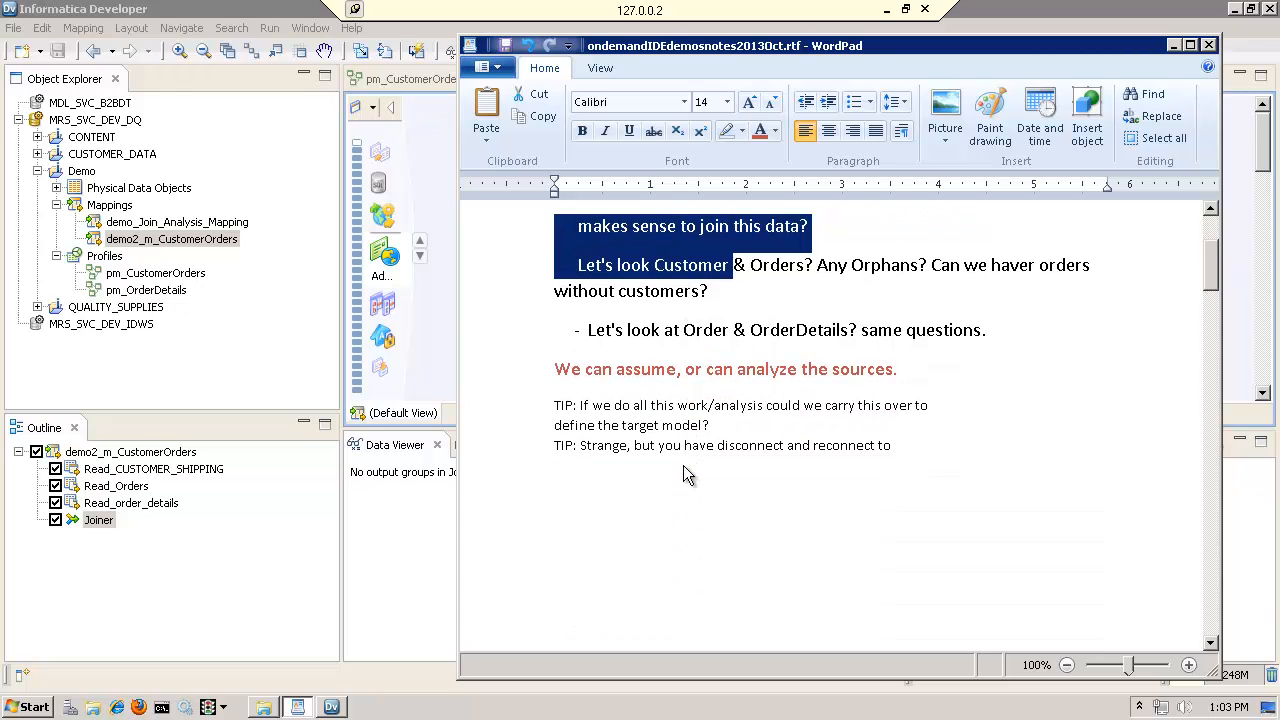
pyautogui.click(632, 425)
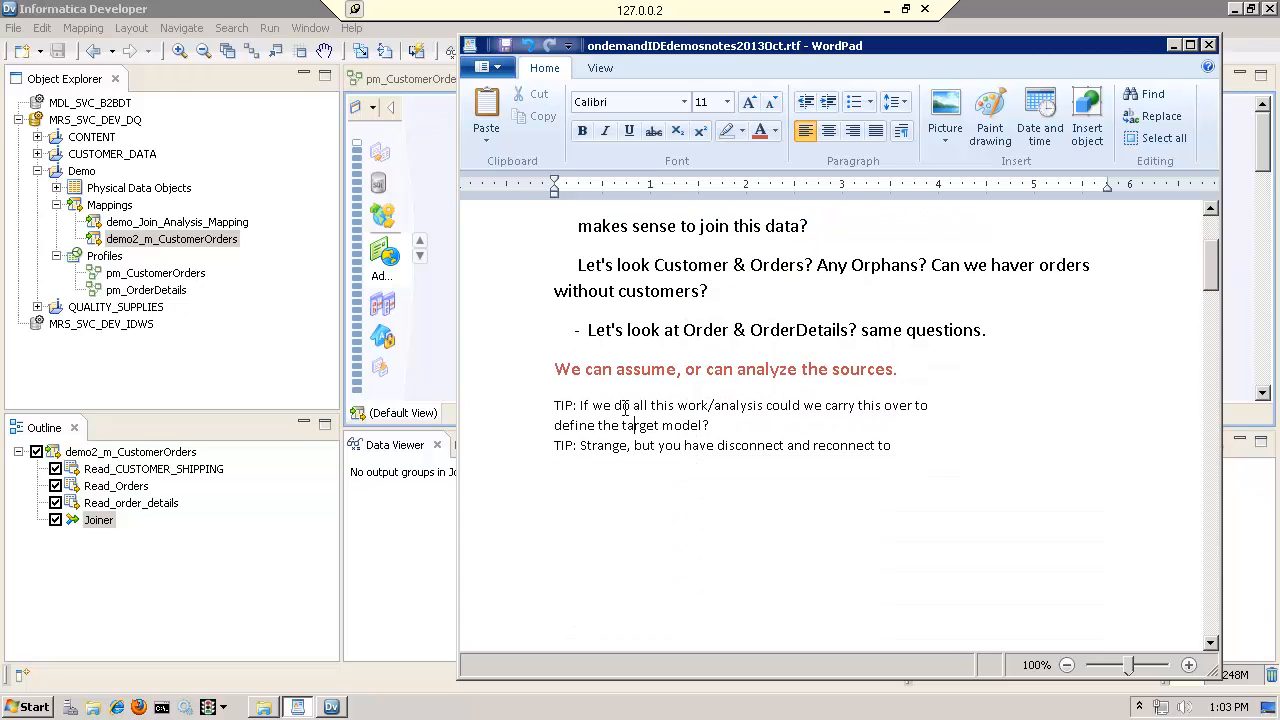
pyautogui.click(540, 406)
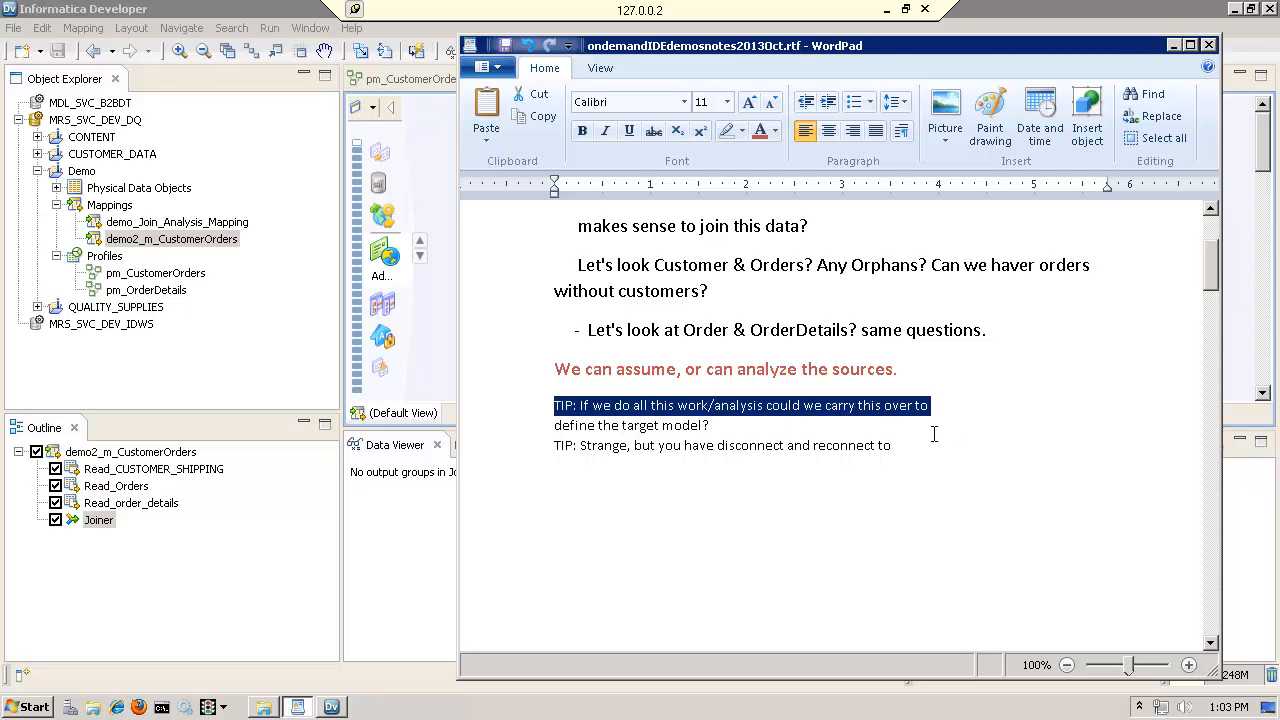
pyautogui.click(770, 432)
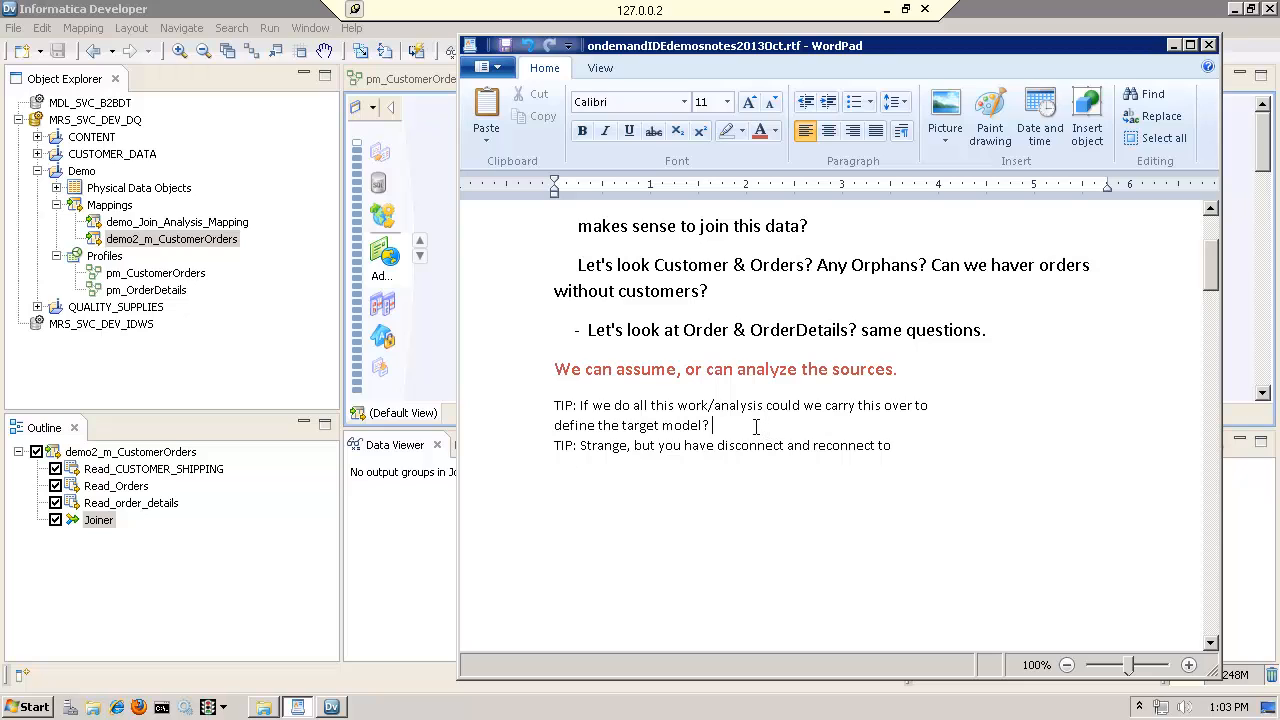
pyautogui.moveTo(710, 425); pyautogui.dragTo(648, 425)
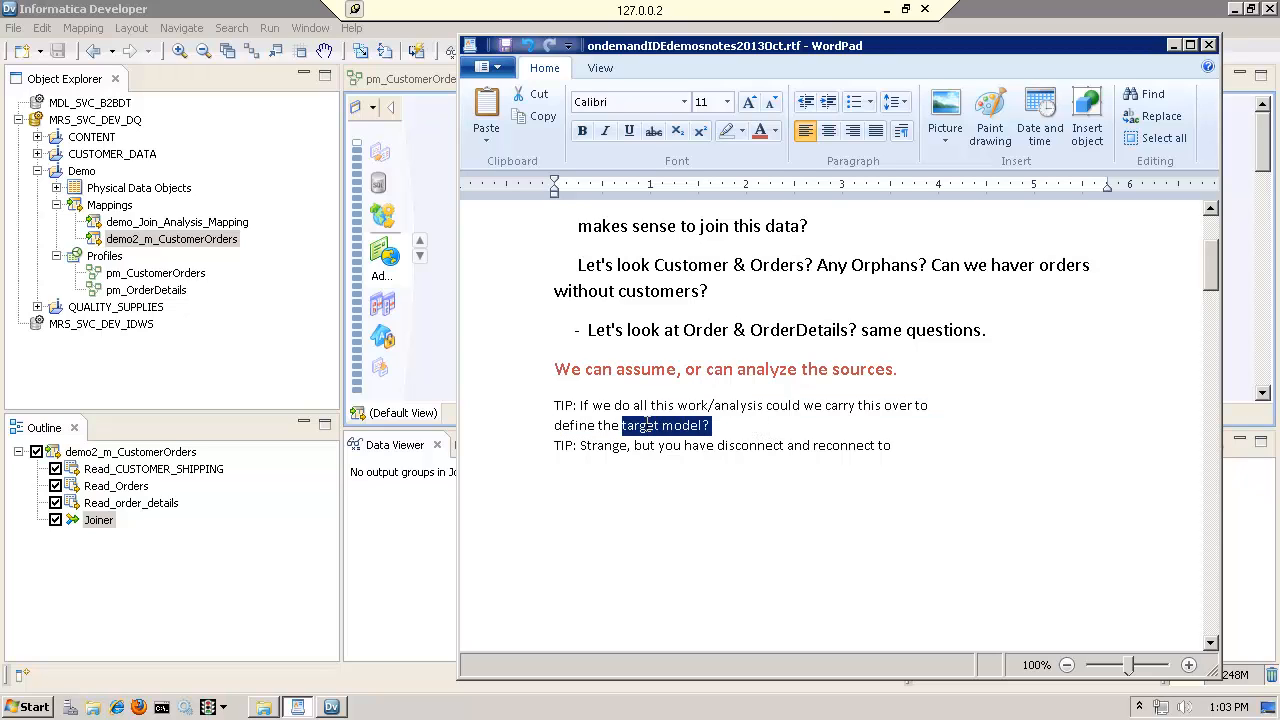
pyautogui.click(813, 445)
pyautogui.click(537, 452)
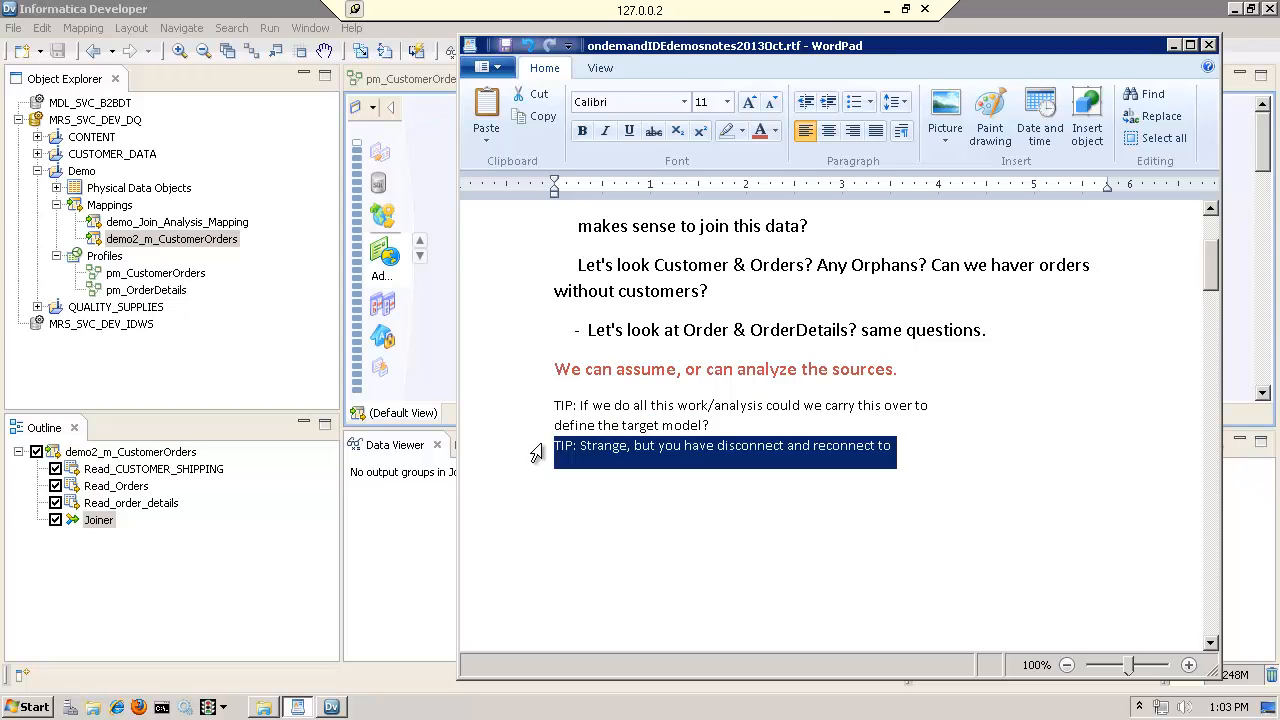
pyautogui.click(598, 447)
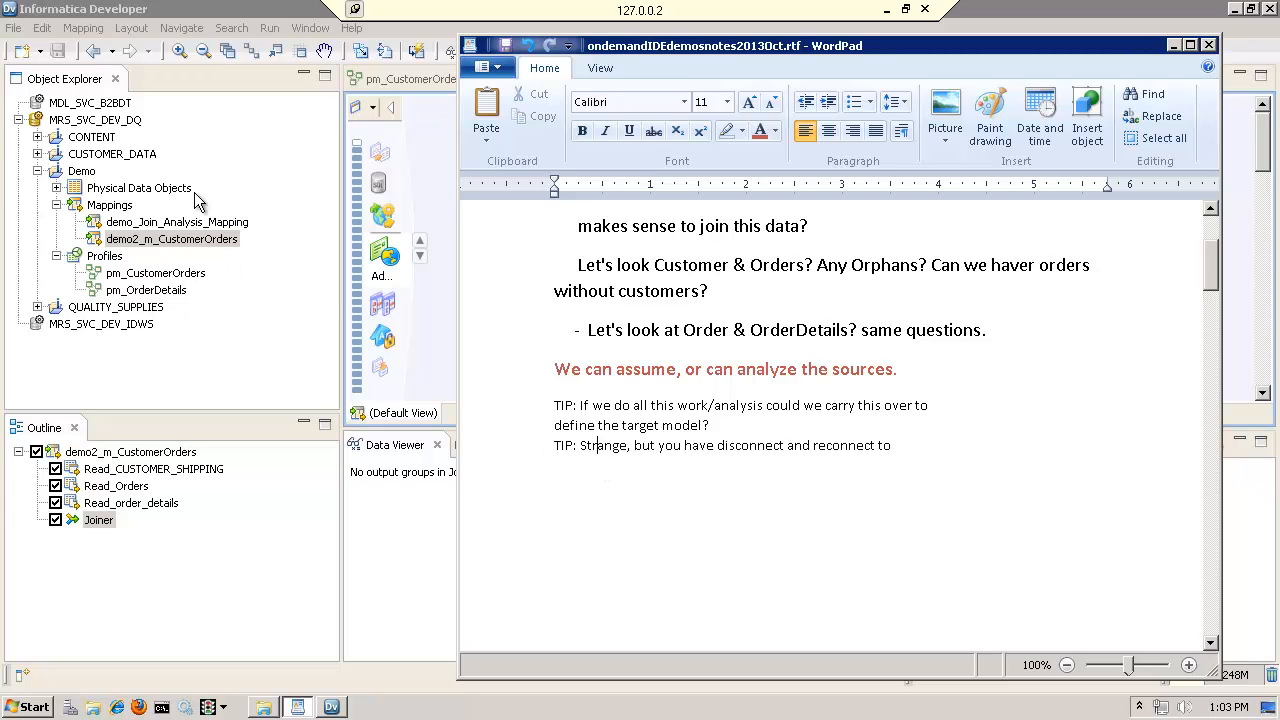
pyautogui.click(912, 449)
pyautogui.scroll(3, 1016, 303)
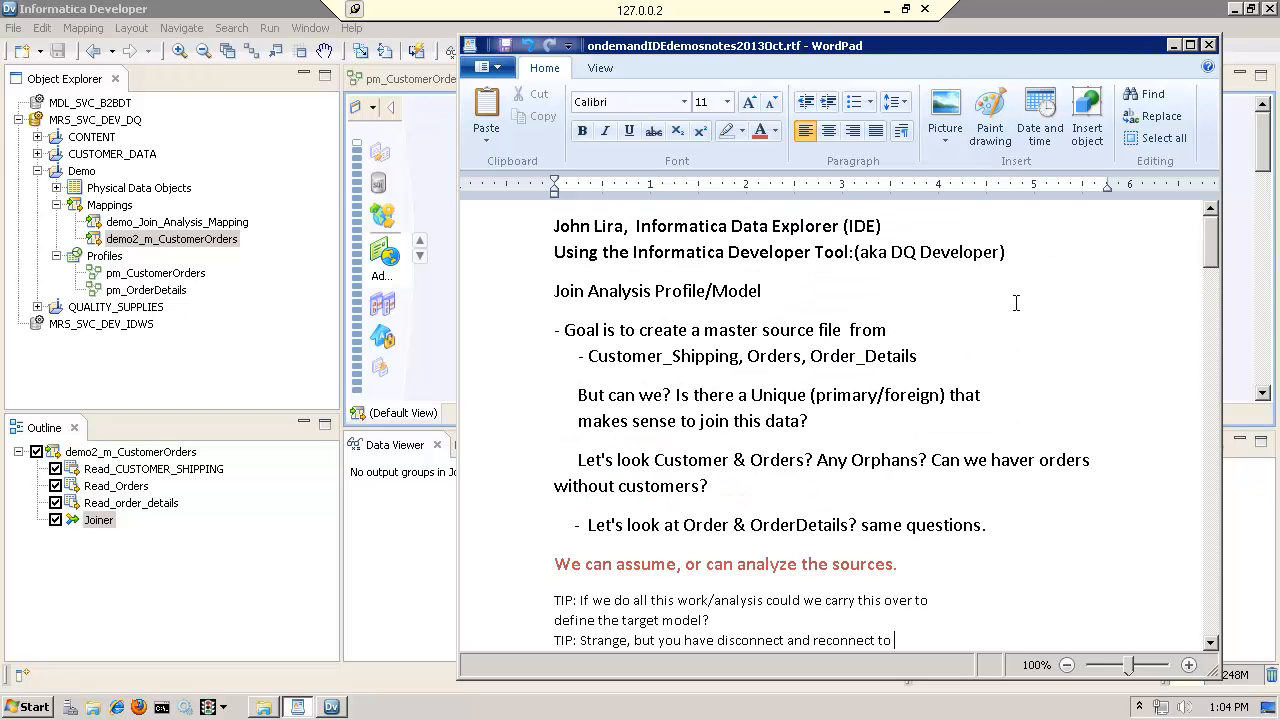